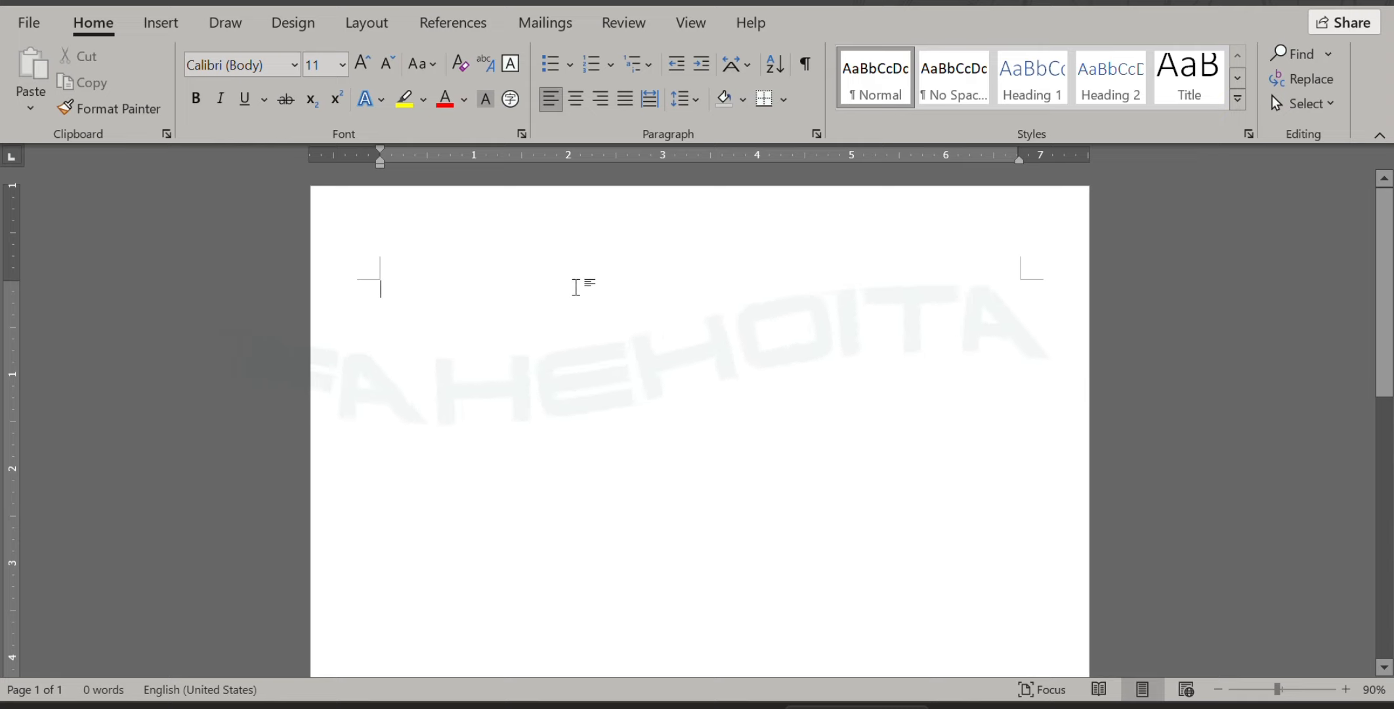
# Type the heading 'Hatama númeru Automátika ba iha tabela Microsoft Word' on the first line
pyautogui.write('h')
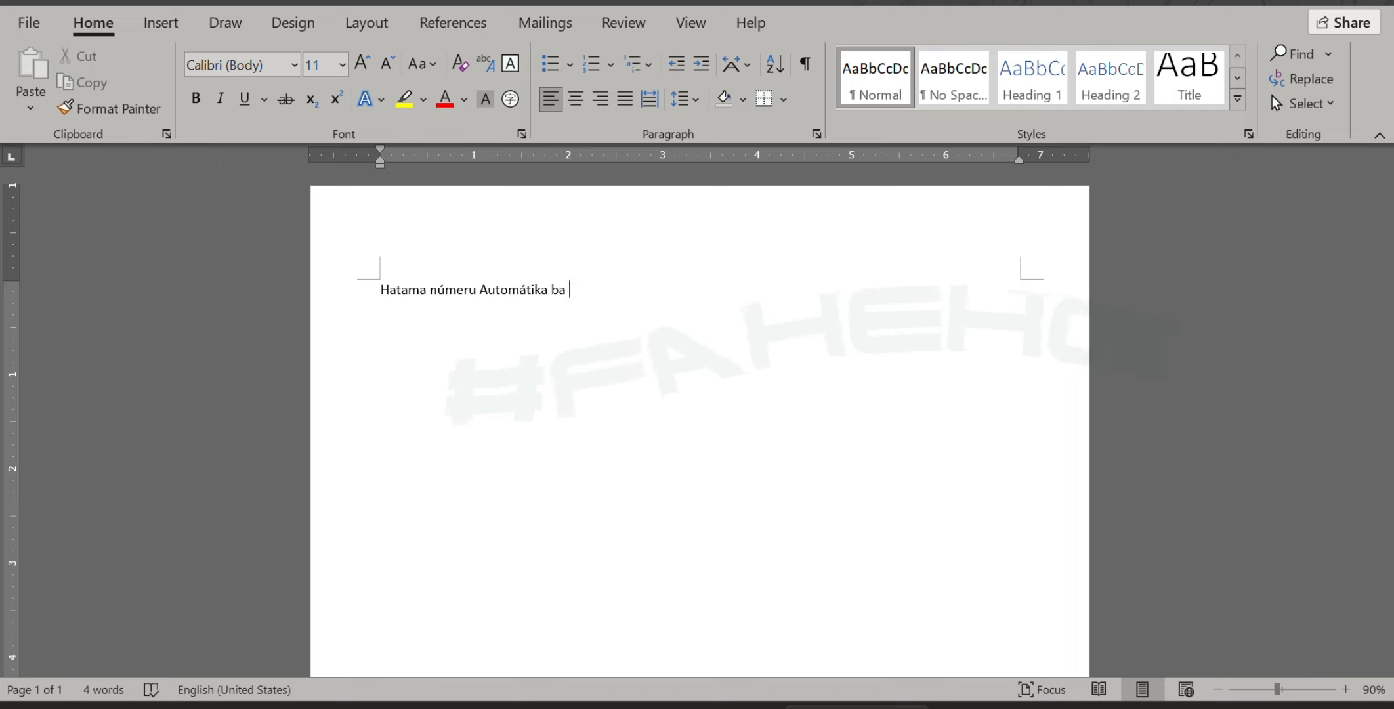
pyautogui.write('ha tabela')
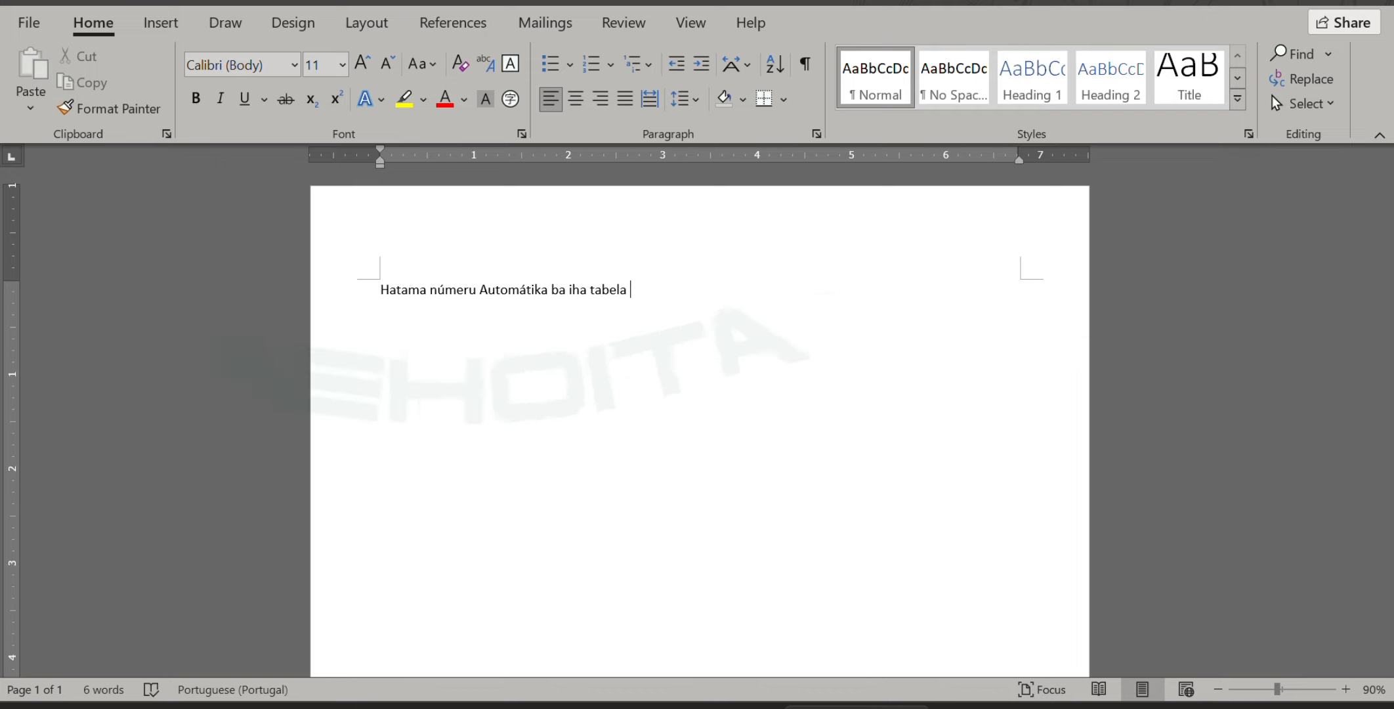
pyautogui.write('Microsoft Word')
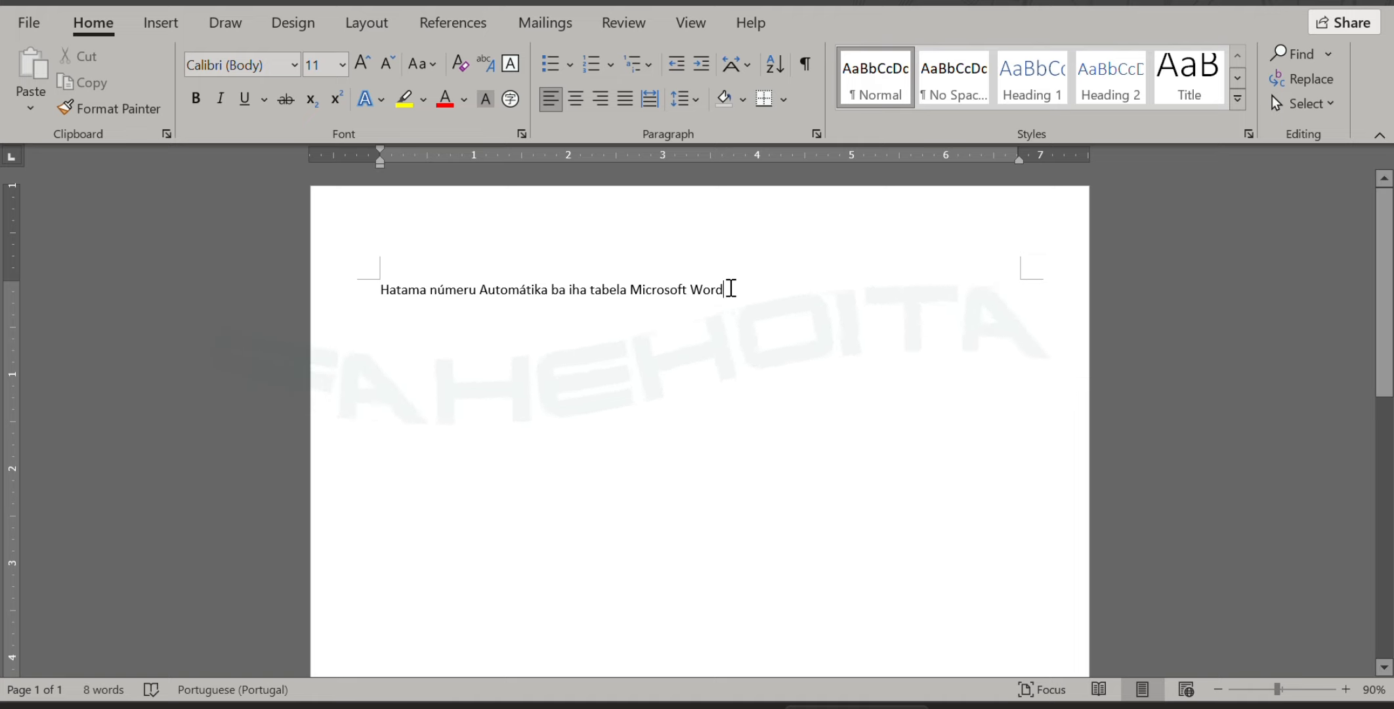
# Make the heading a centred, bold, underlined, 16-point title in UPPERCASE
pyautogui.moveTo(730, 289); pyautogui.dragTo(379, 288)
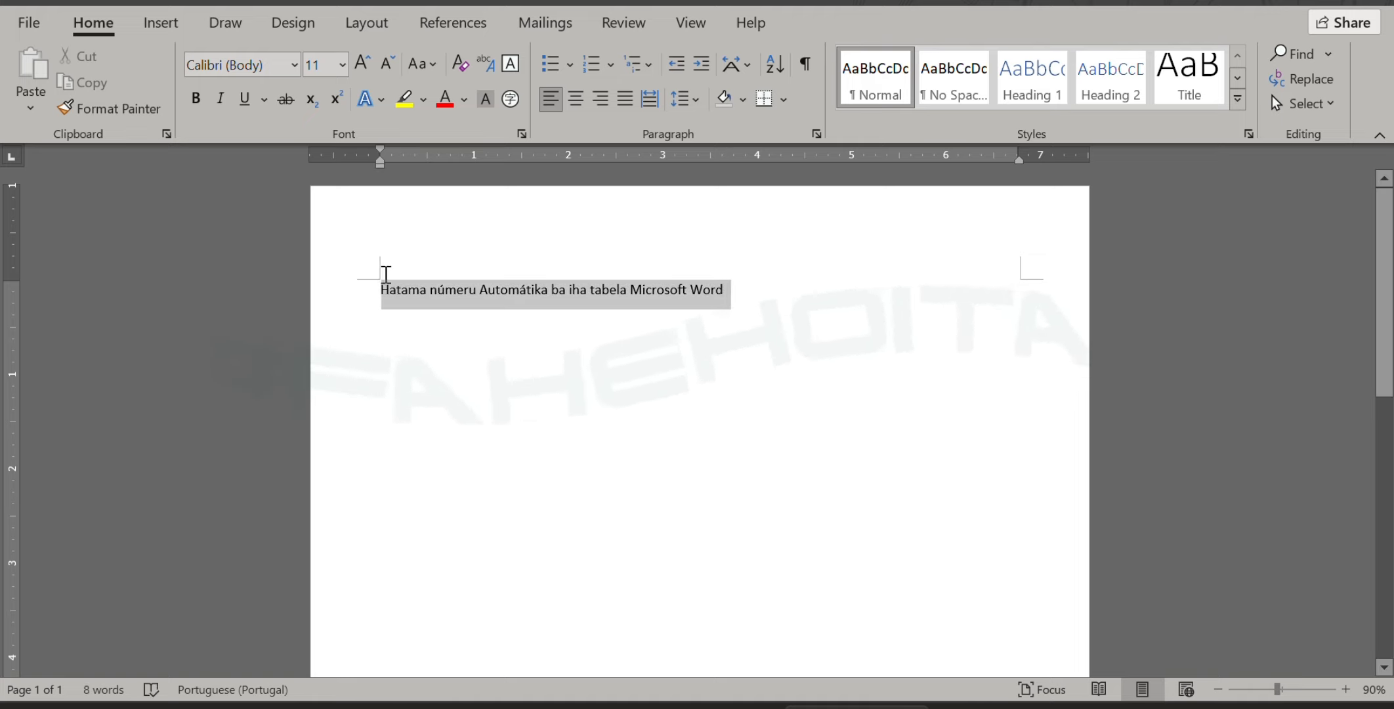
pyautogui.click(575, 99)
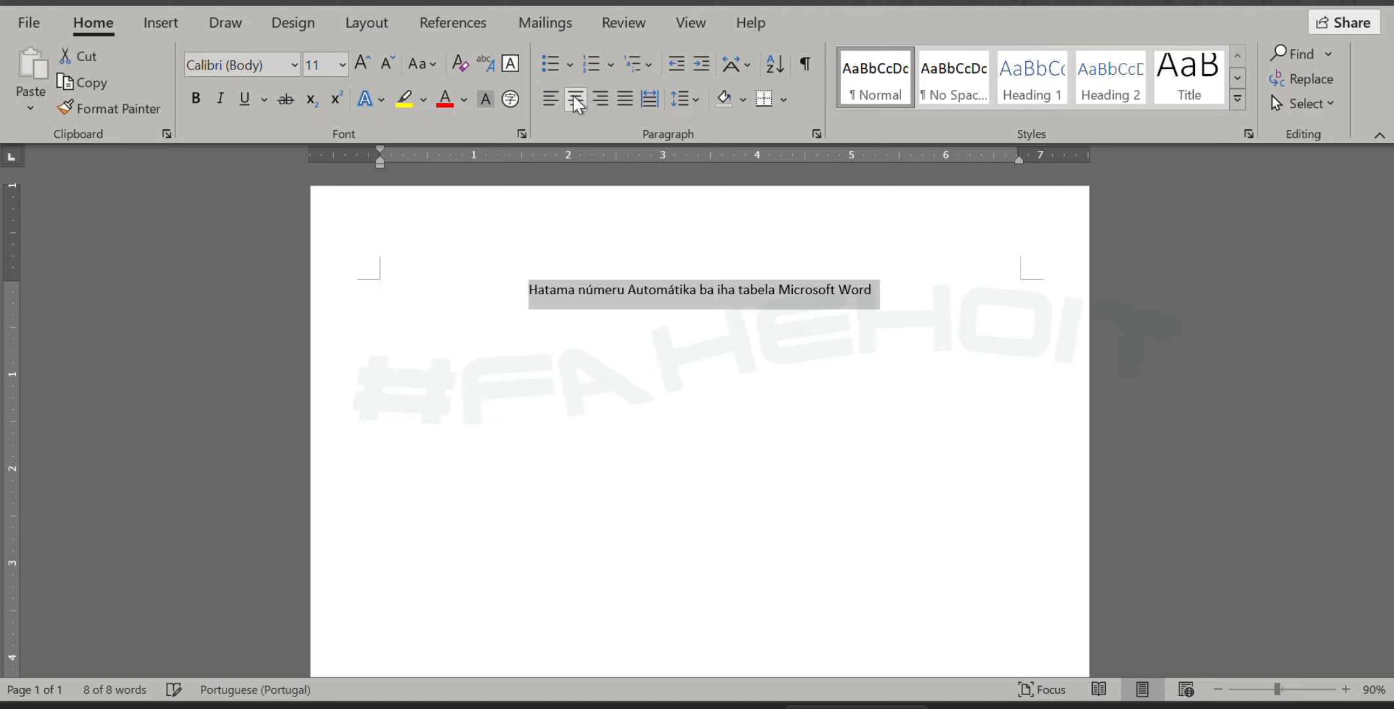
pyautogui.click(196, 102)
pyautogui.click(340, 71)
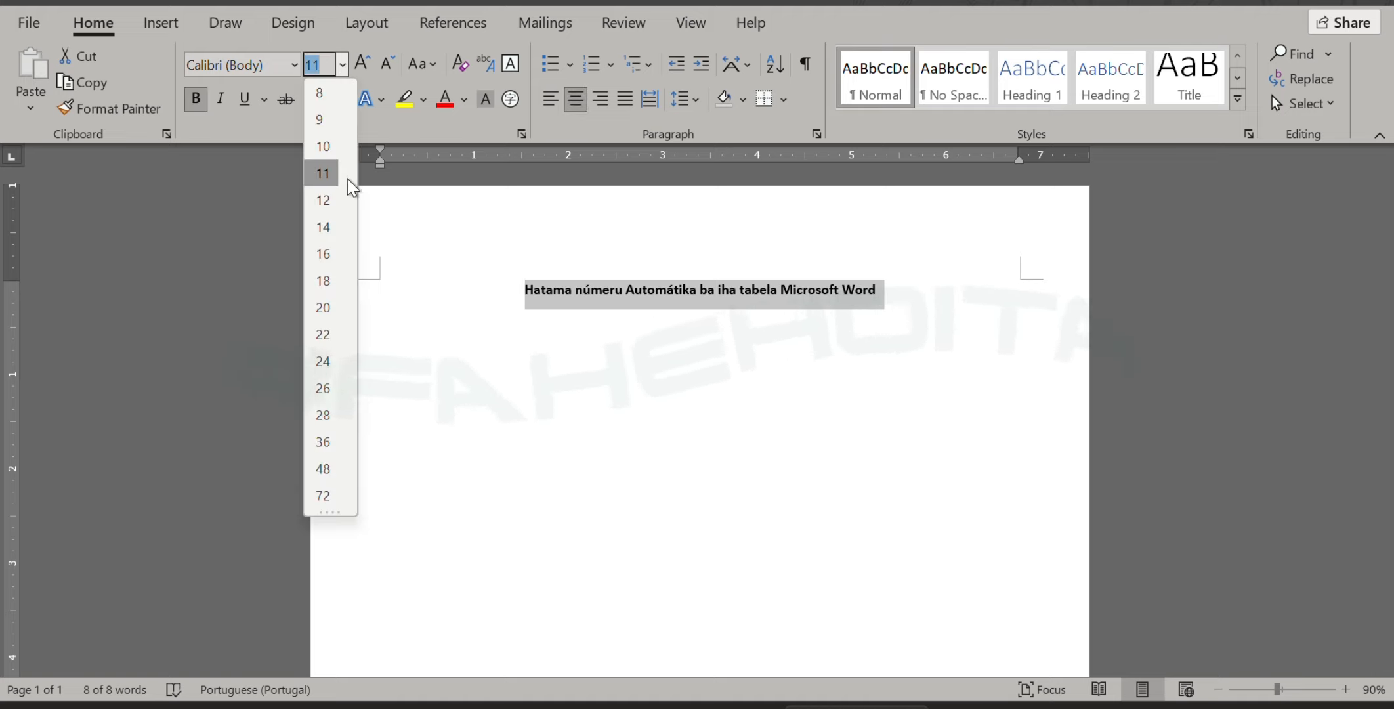
pyautogui.click(327, 261)
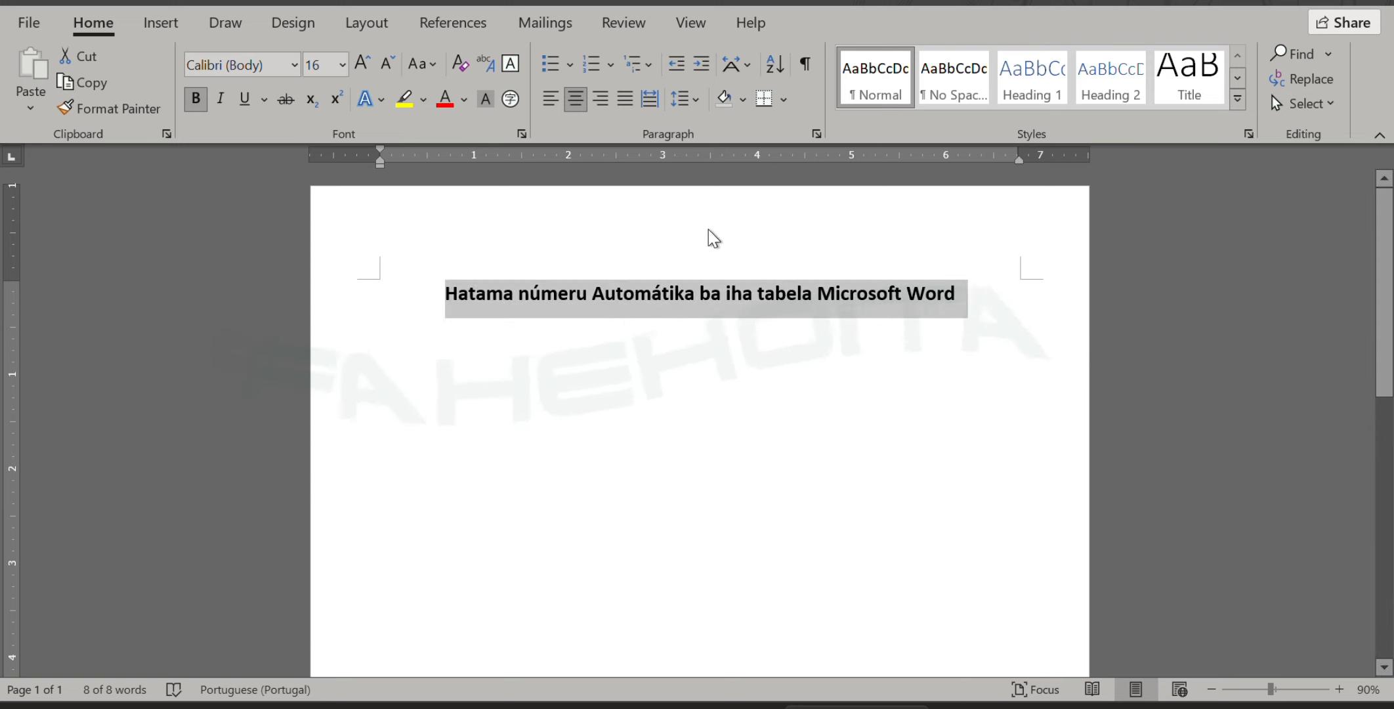
pyautogui.click(423, 72)
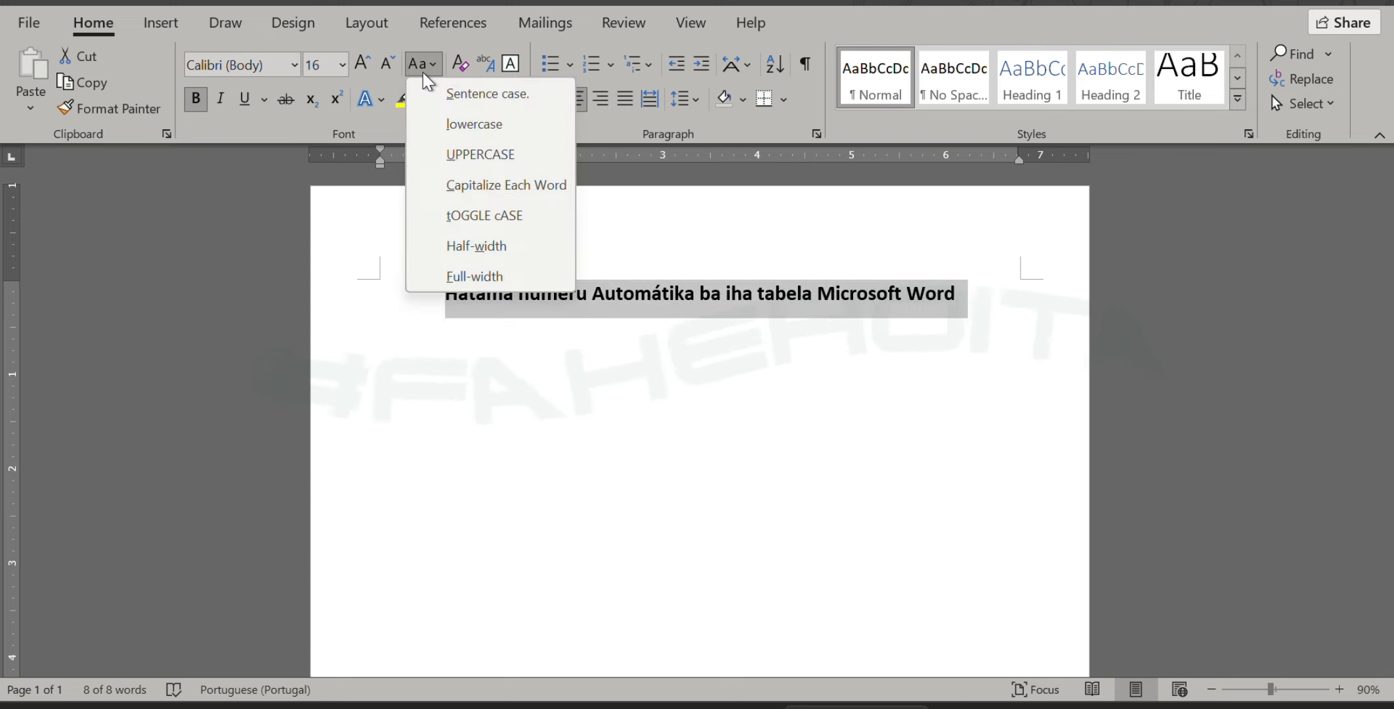
pyautogui.click(467, 157)
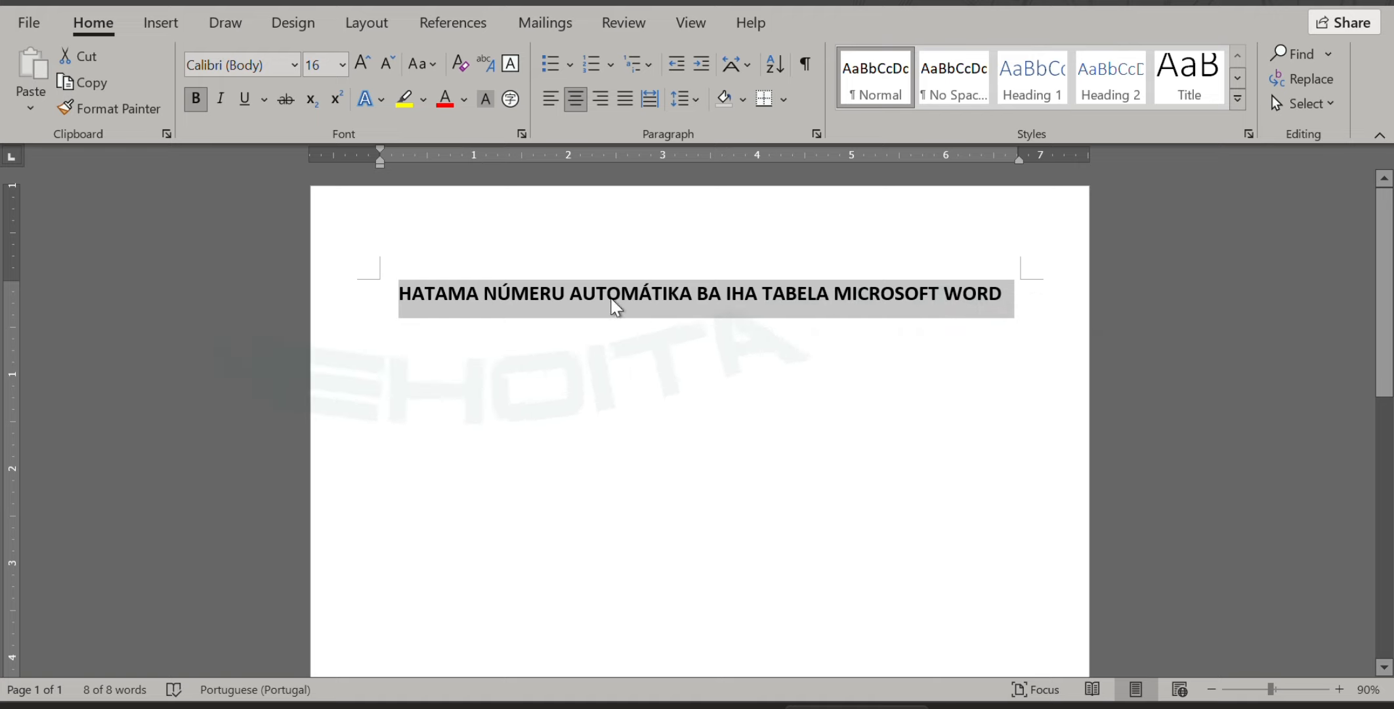
pyautogui.click(246, 105)
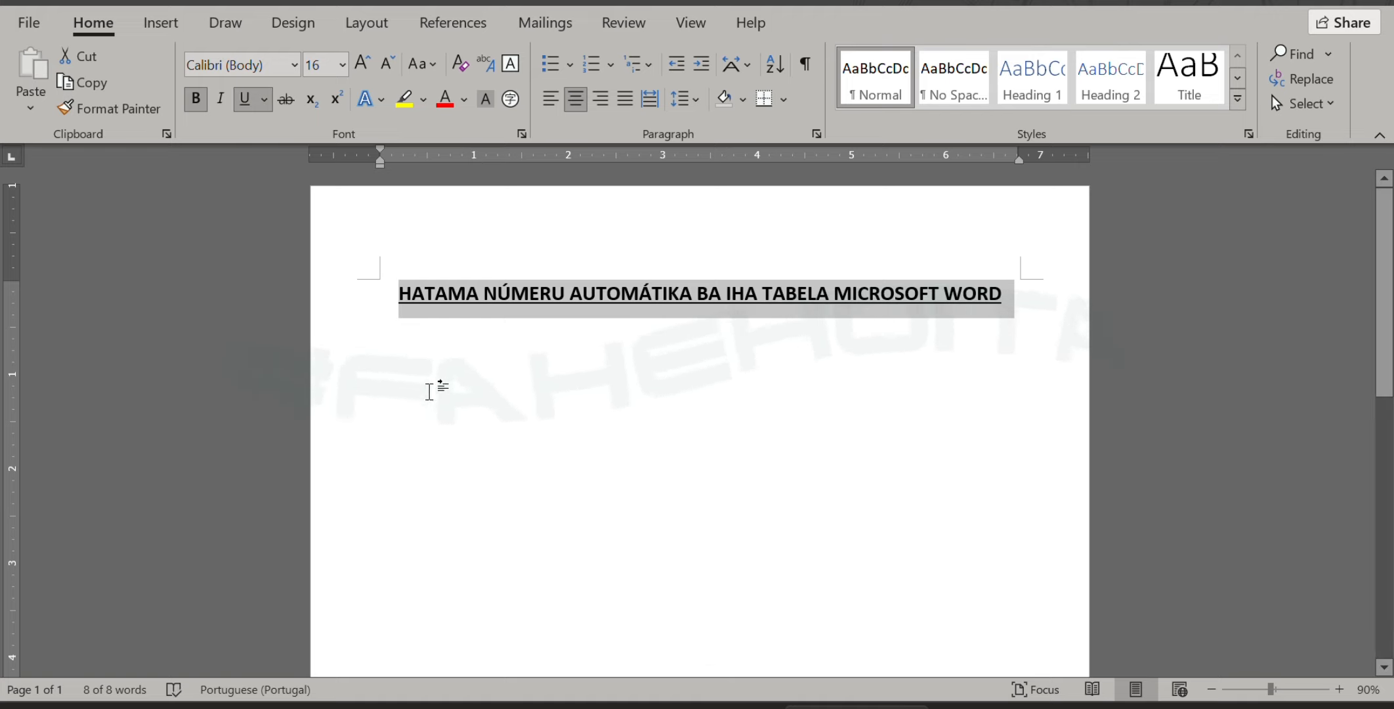
pyautogui.click(421, 365)
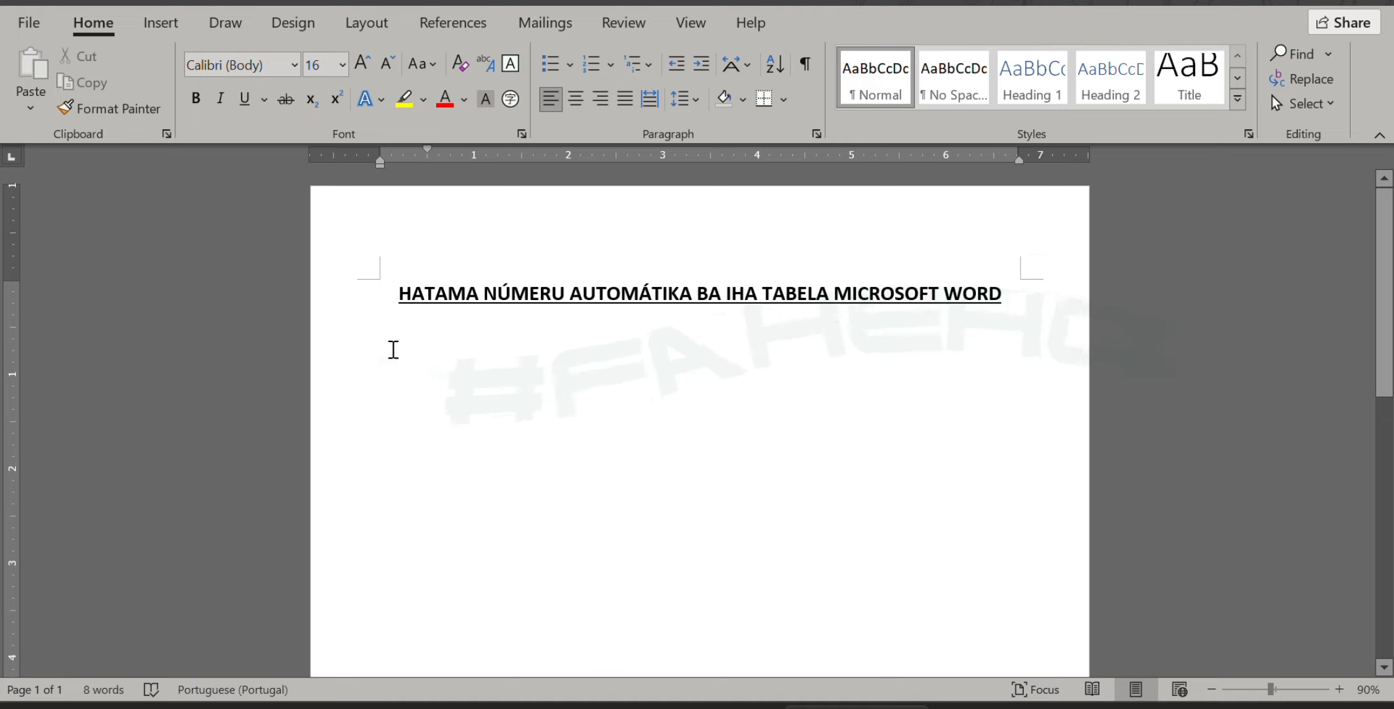
pyautogui.press('BackSpace')
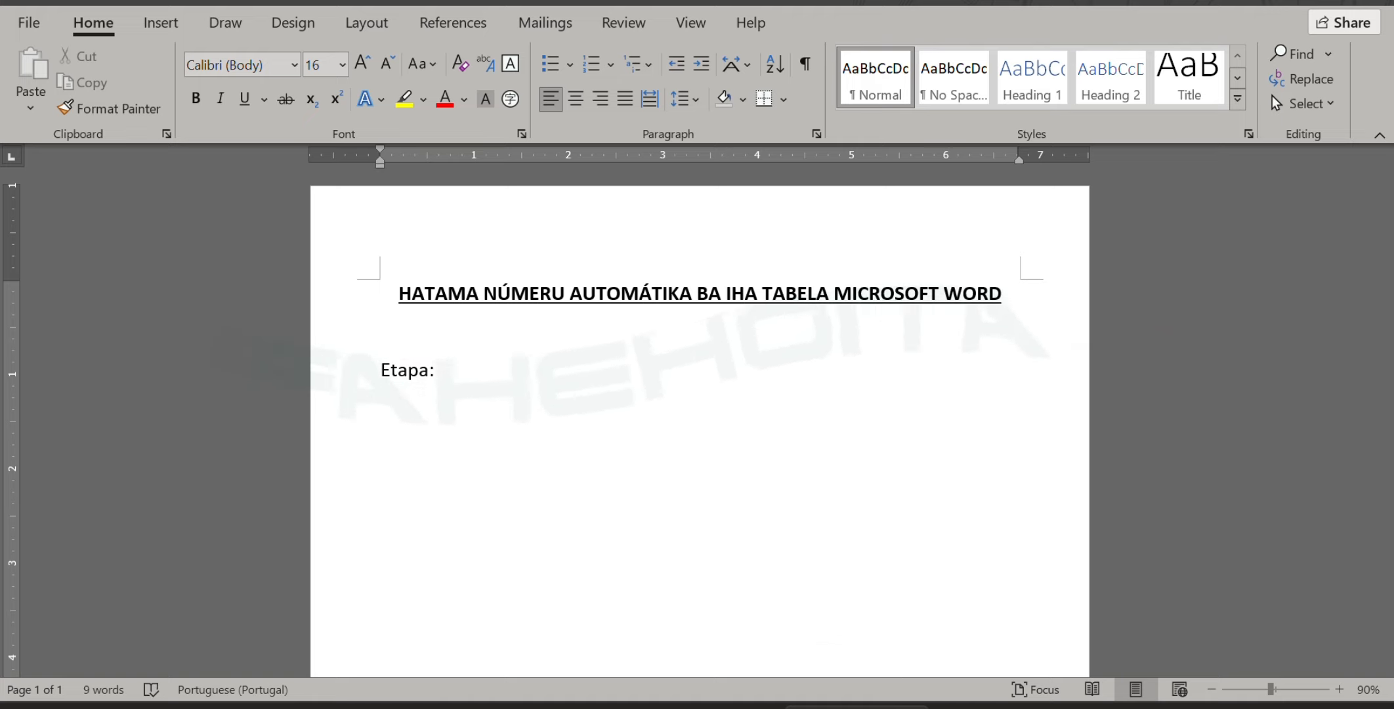
pyautogui.write('Halo uluk tabela ho')
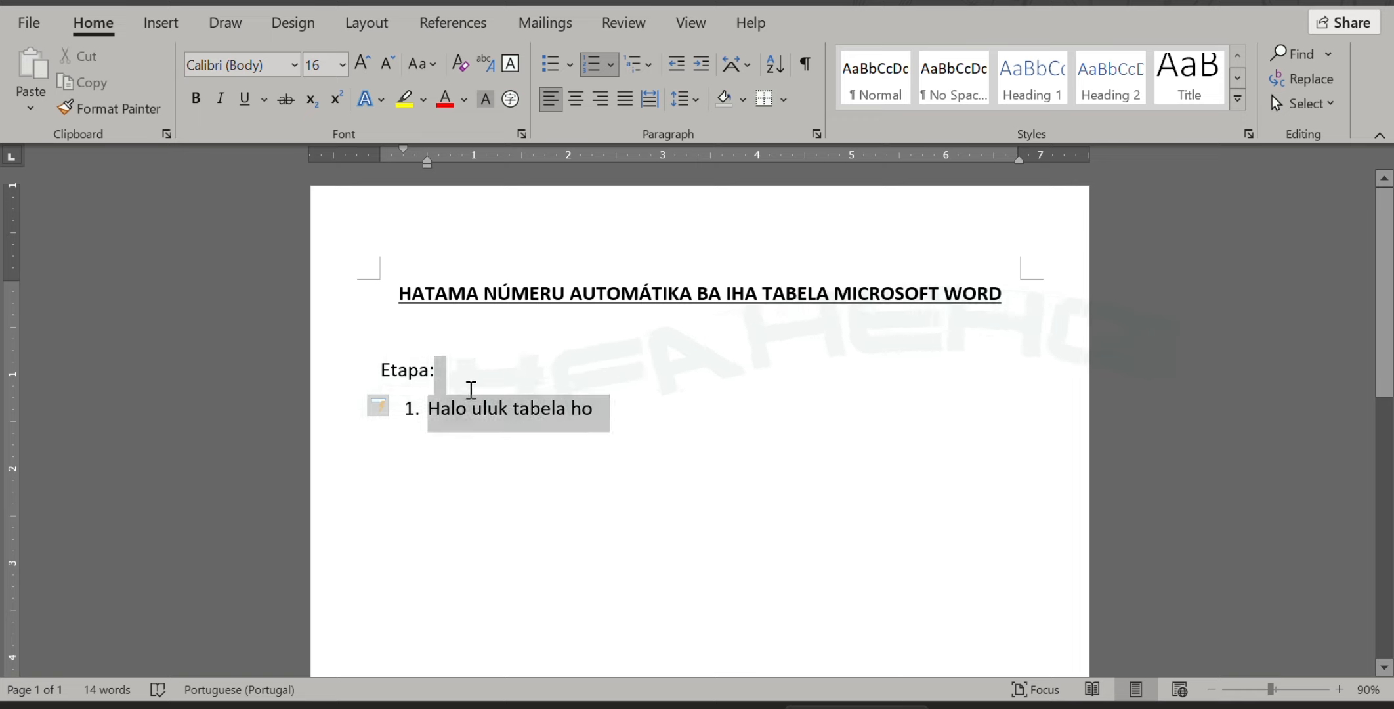
pyautogui.press('BackSpace')
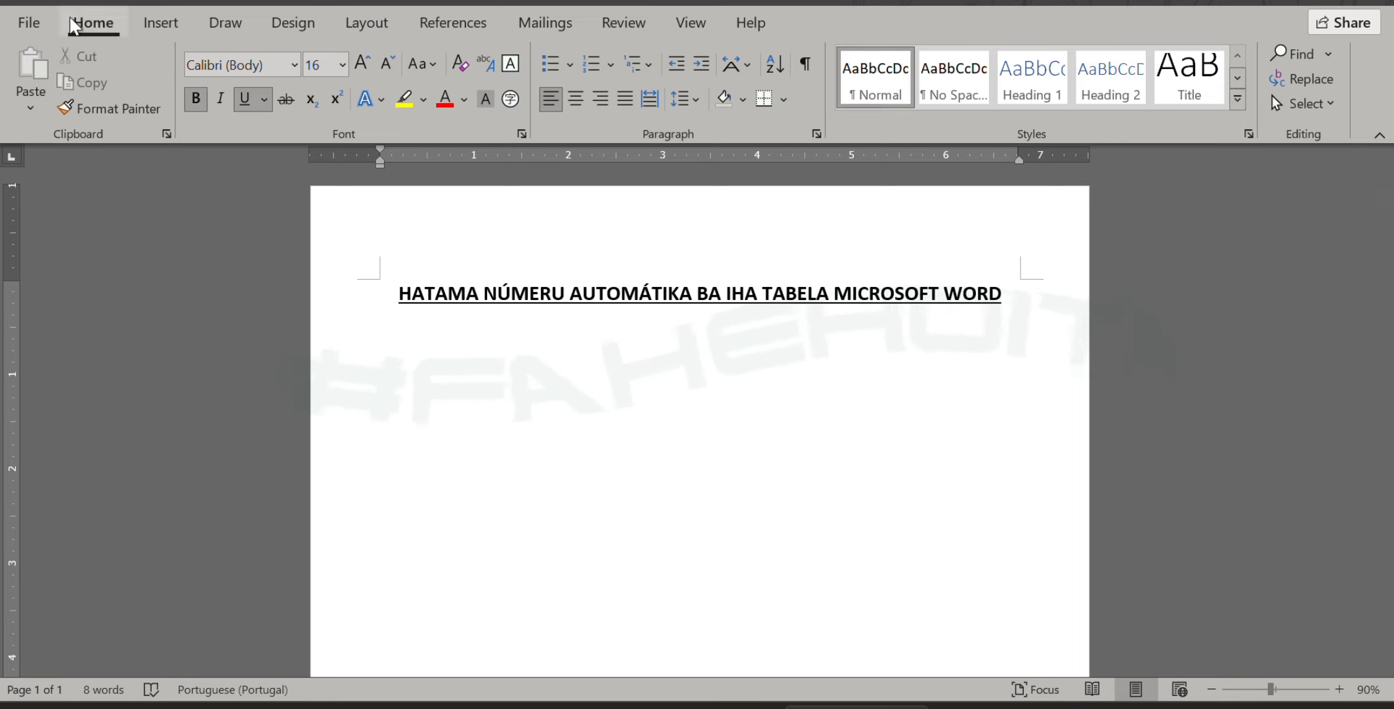
# Insert a table of 4 columns by 2 rows below the title
pyautogui.click(165, 27)
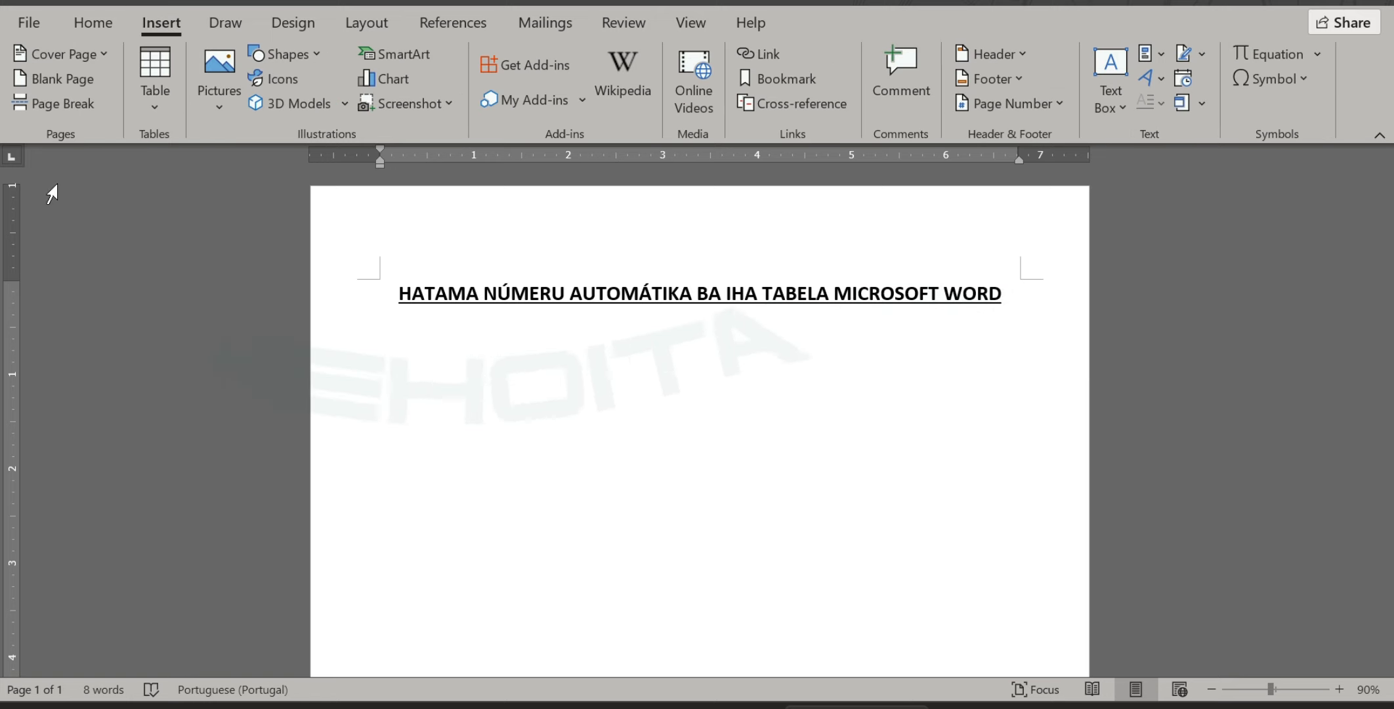
pyautogui.click(152, 107)
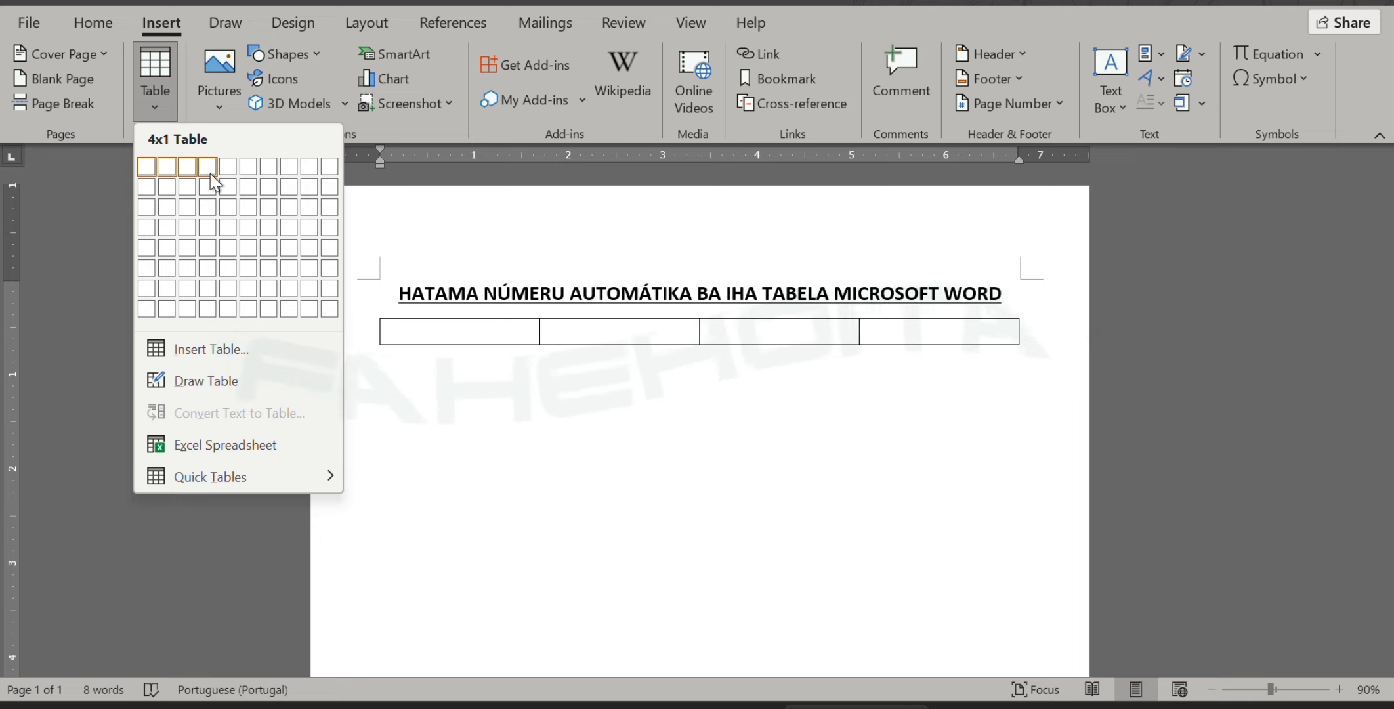
pyautogui.click(205, 190)
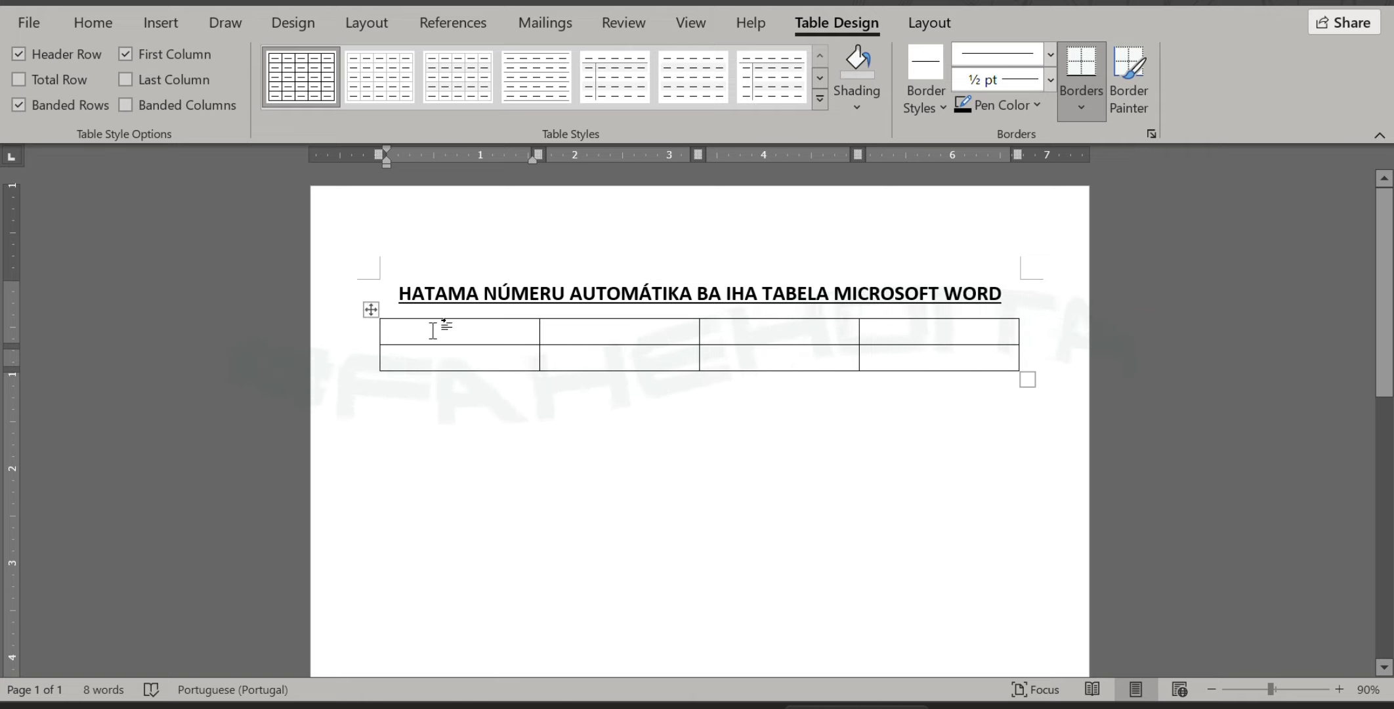
# Fill the header cells with Nú., Naran Kompletu, Nú Telefone and Nota
pyautogui.write('Nú.')
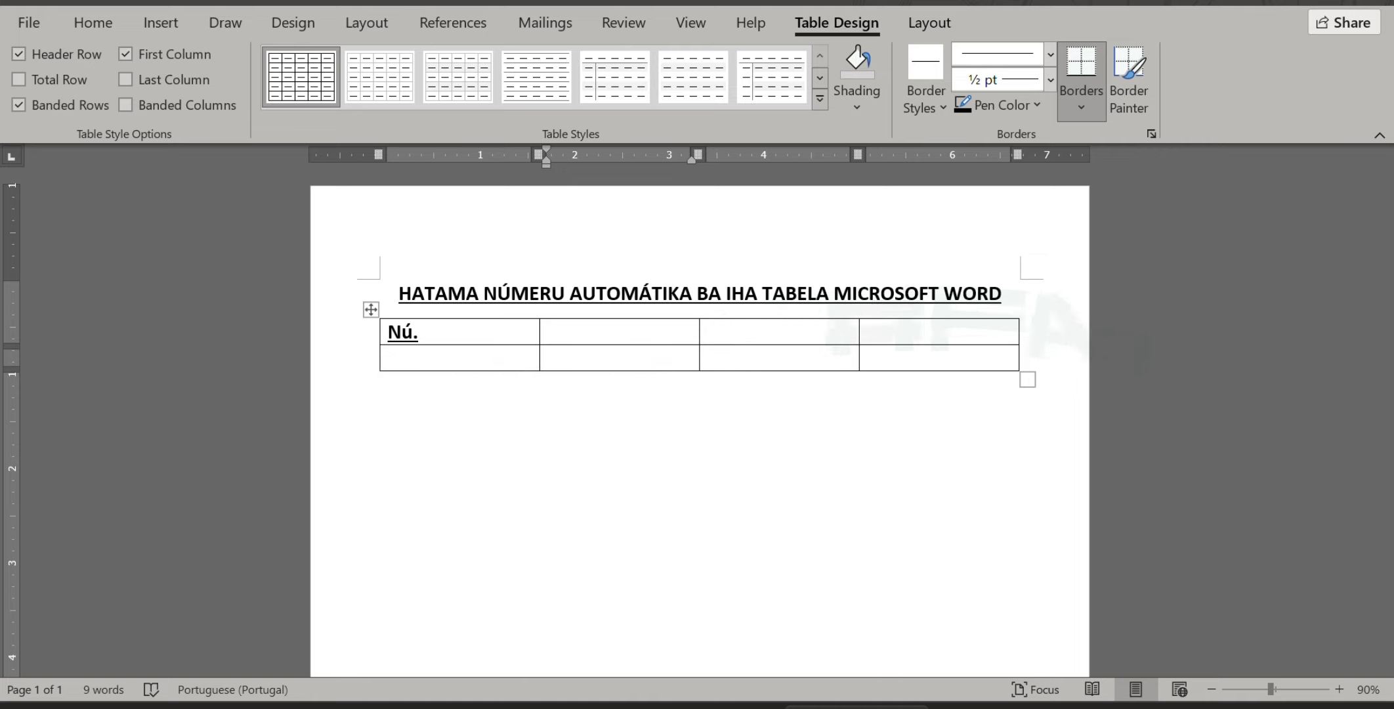
pyautogui.press('Tab')
pyautogui.write('Naran')
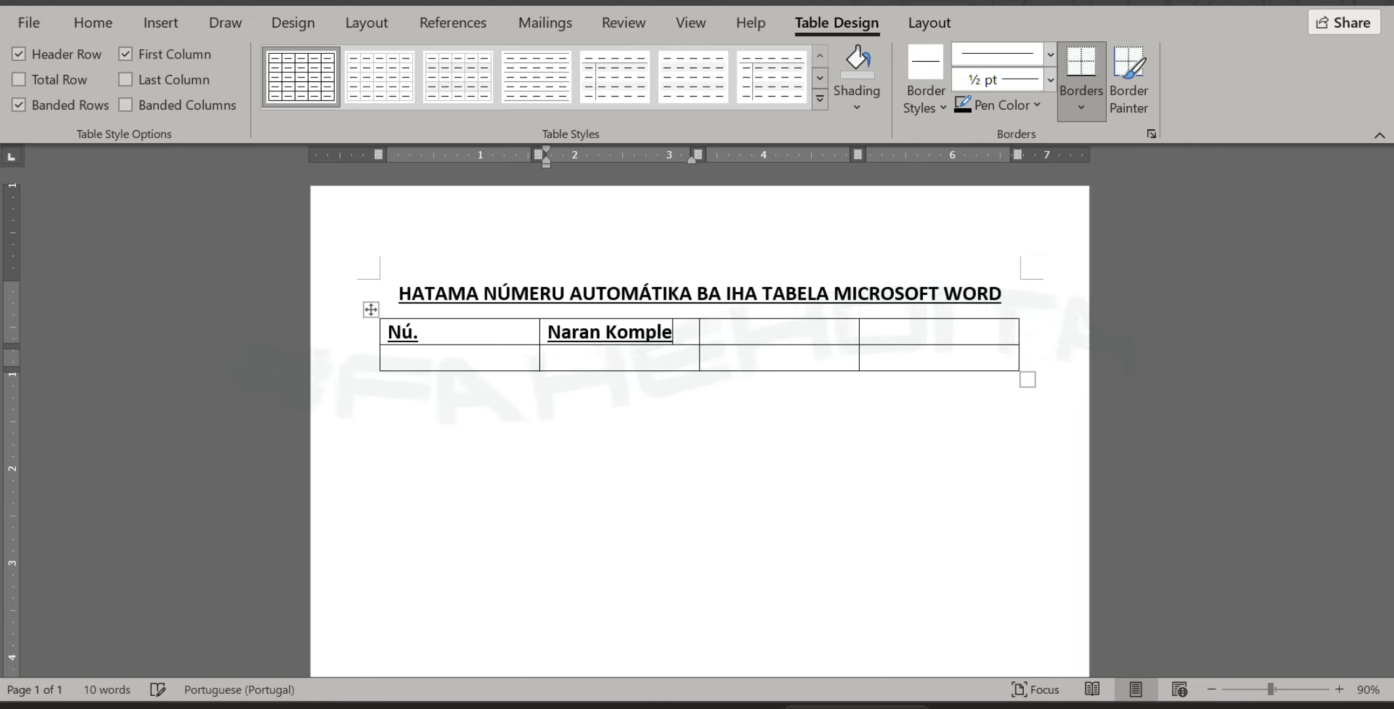
pyautogui.press('Tab')
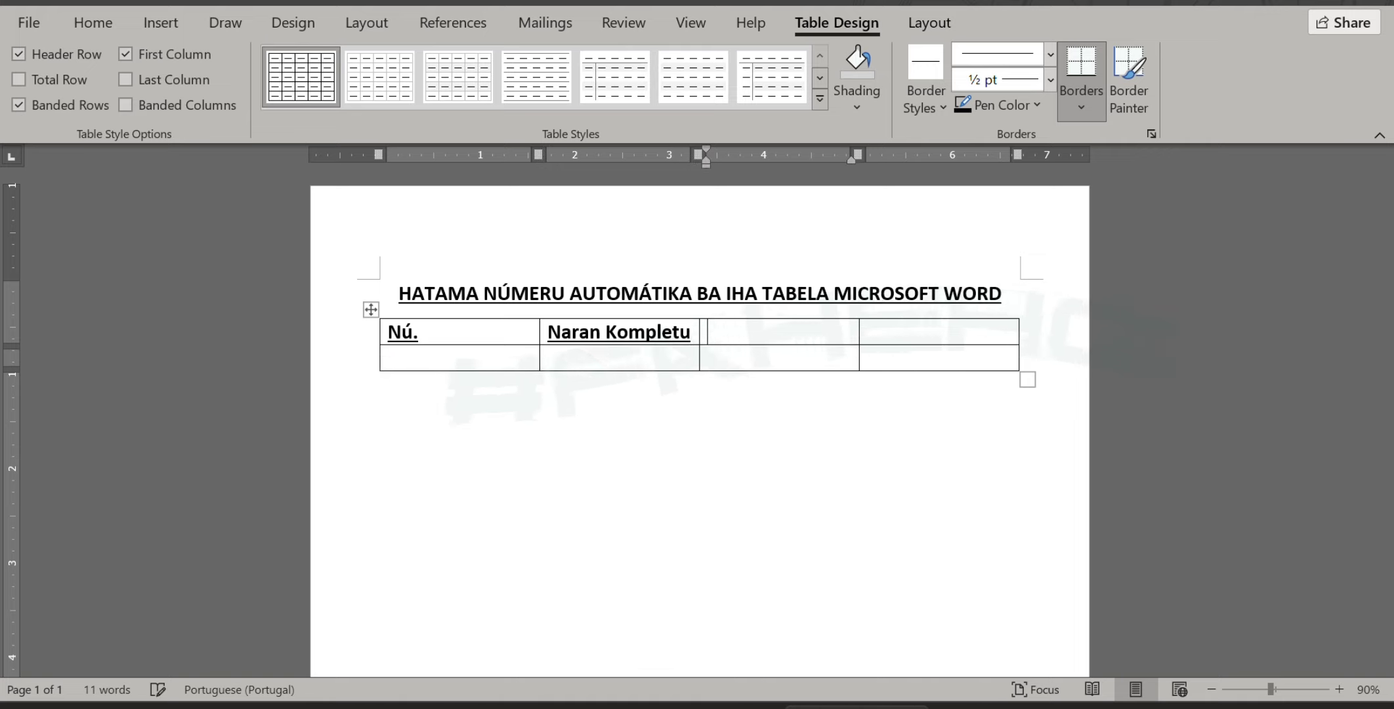
pyautogui.write('Nú')
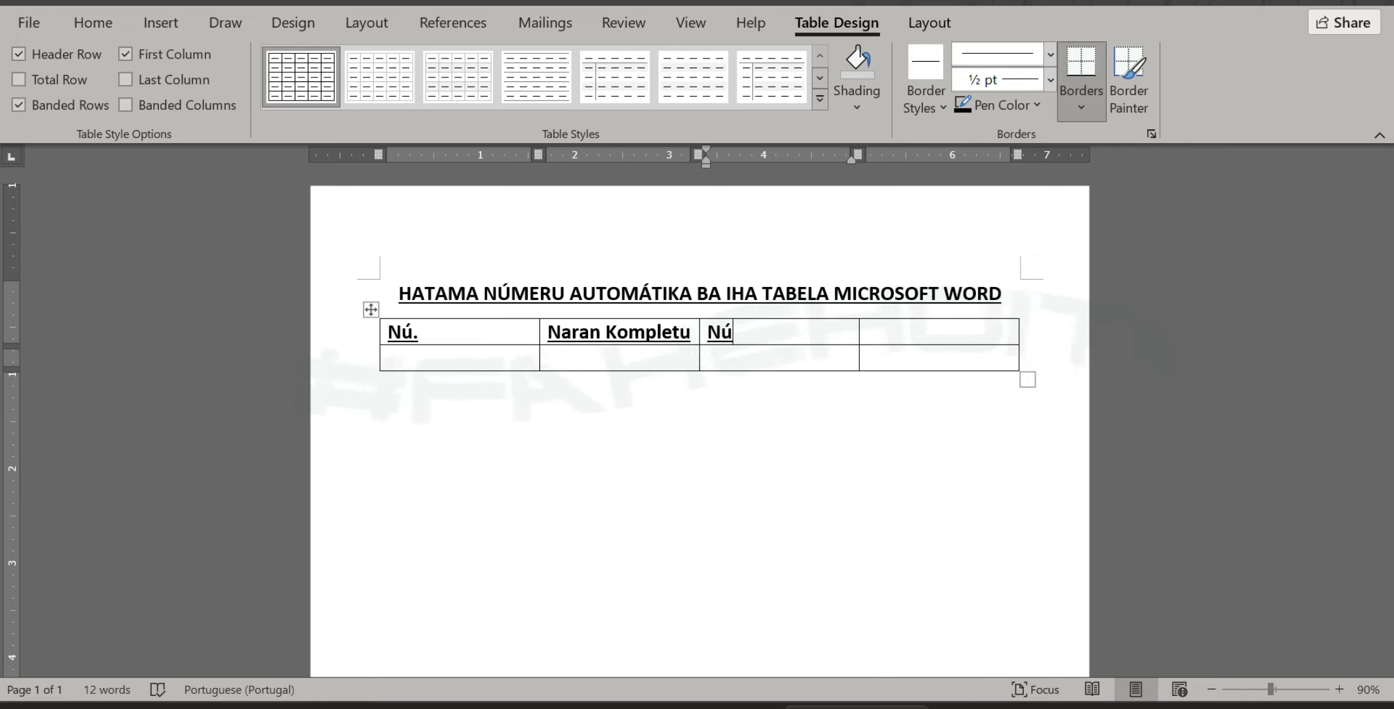
pyautogui.write(' Telefone')
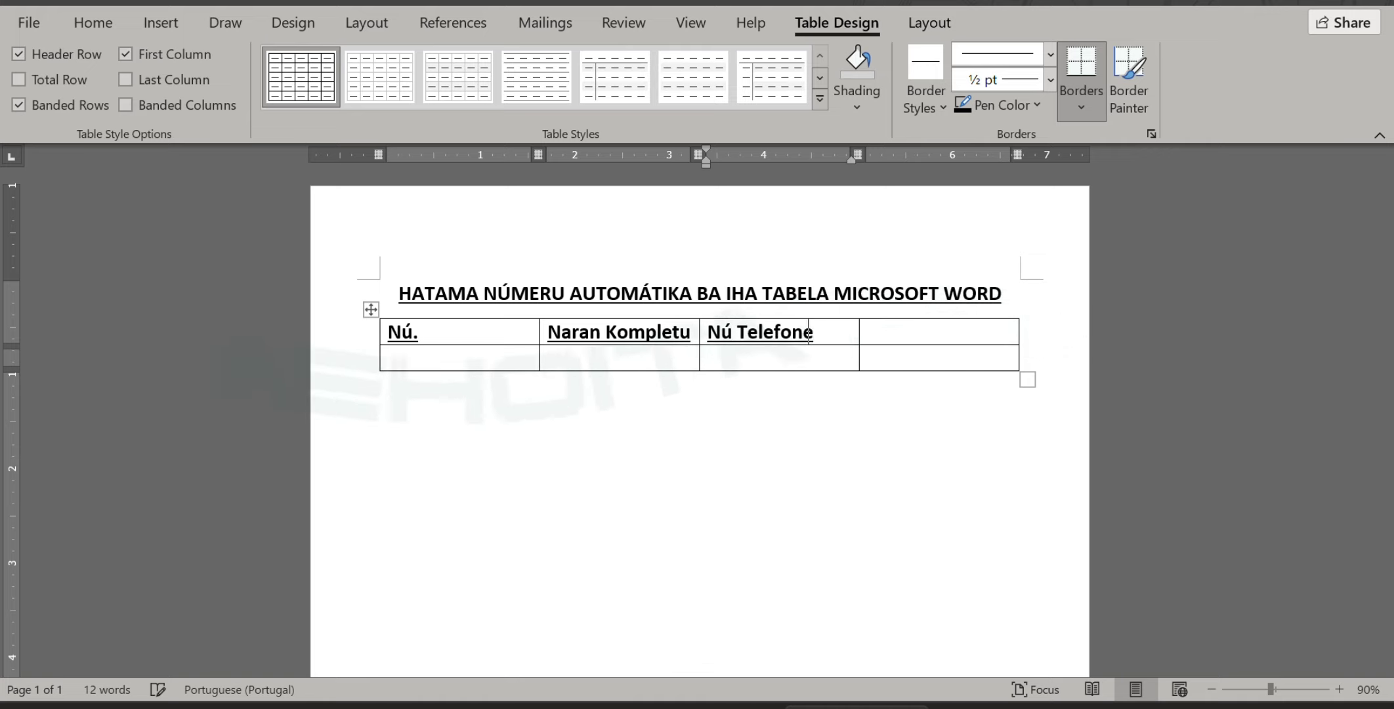
pyautogui.press('Tab')
pyautogui.write('Nota')
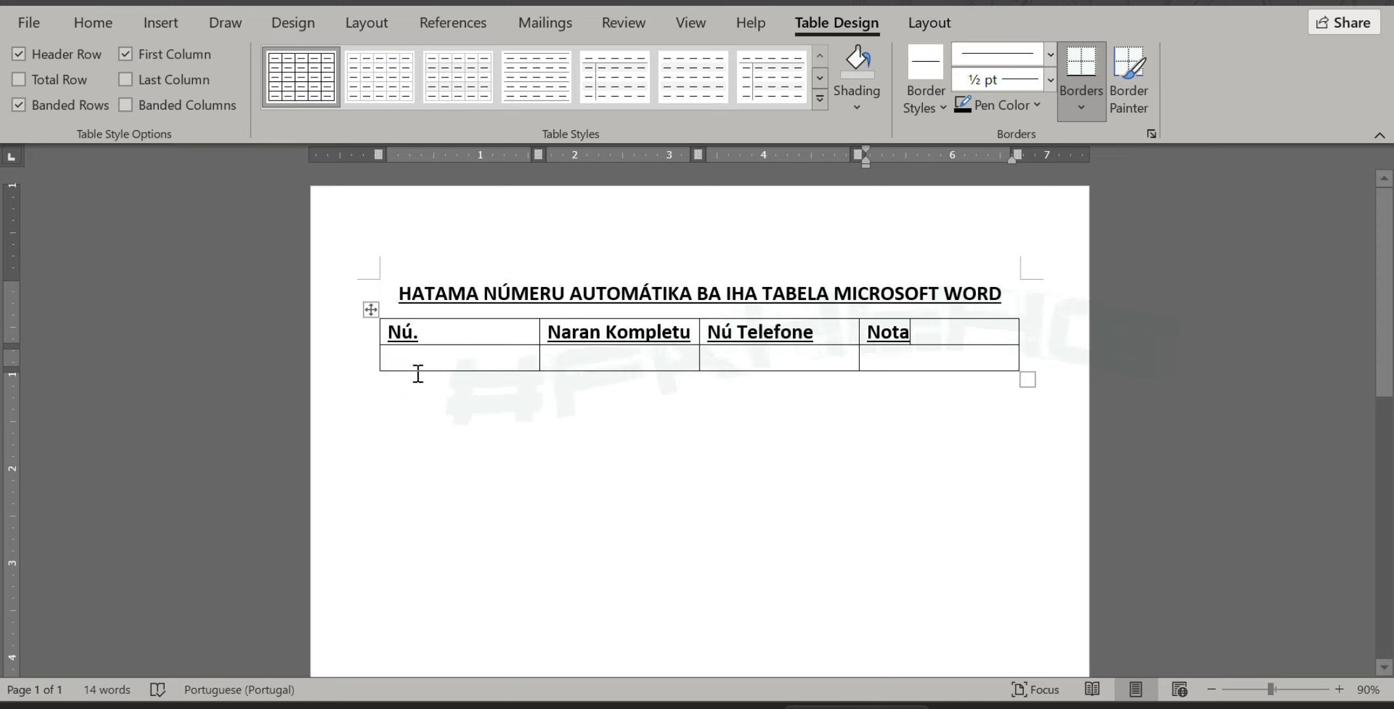
# Remove the underline from the table text and centre it
pyautogui.click(371, 312)
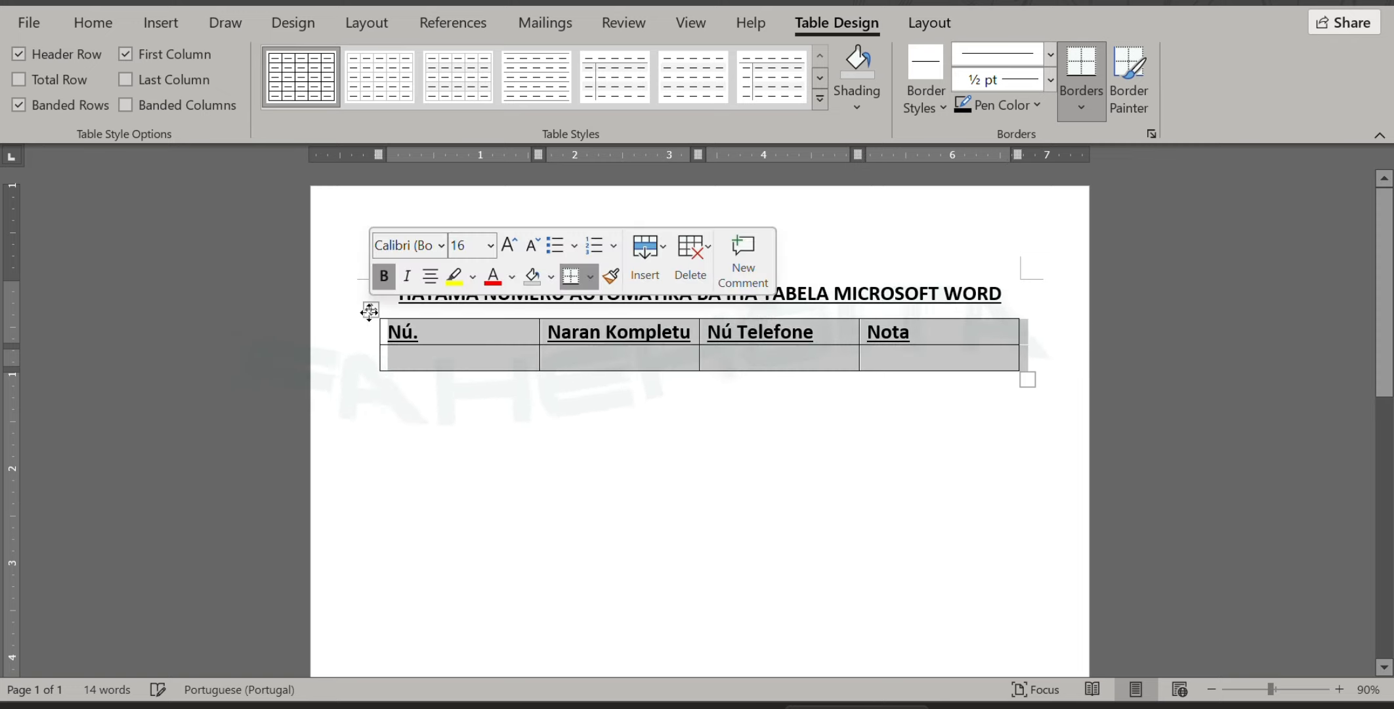
pyautogui.click(102, 22)
pyautogui.click(244, 98)
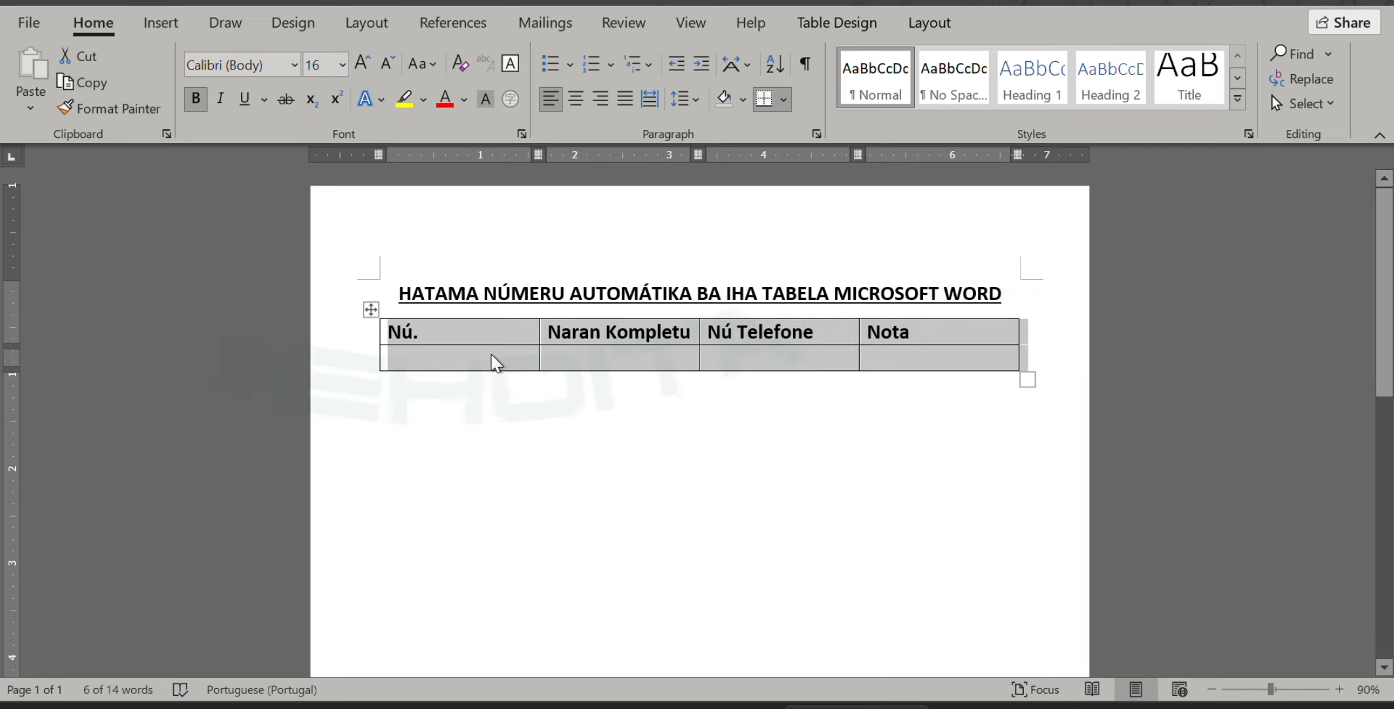
pyautogui.click(577, 98)
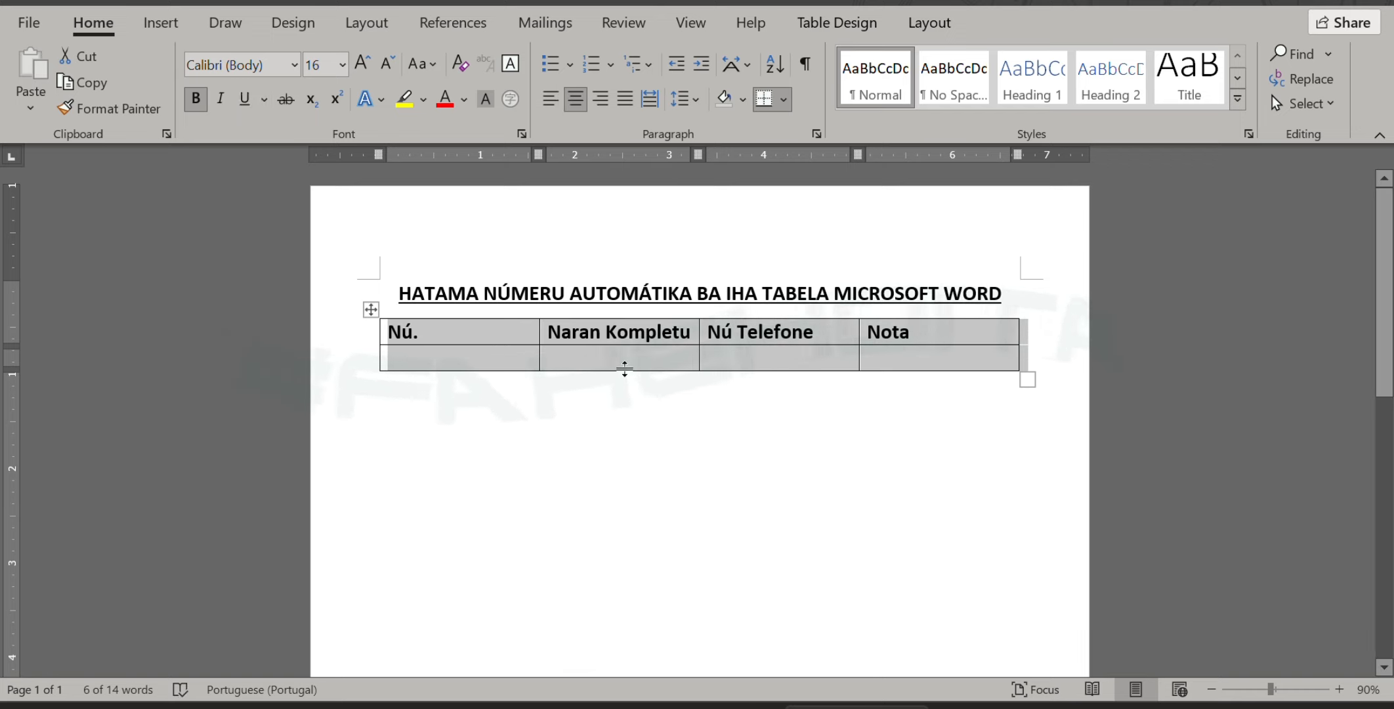
pyautogui.click(504, 333)
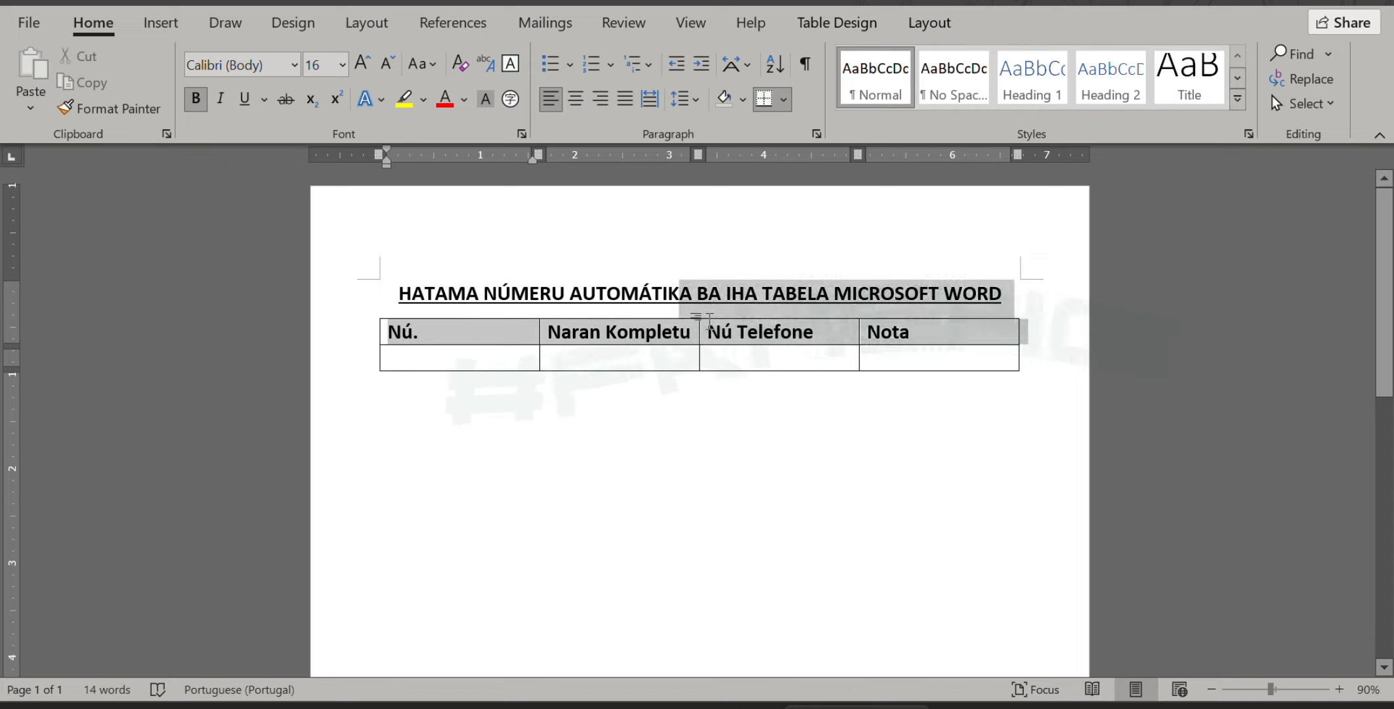
# Set the header row to 14-point and move into the first data cell
pyautogui.click(342, 64)
pyautogui.click(333, 220)
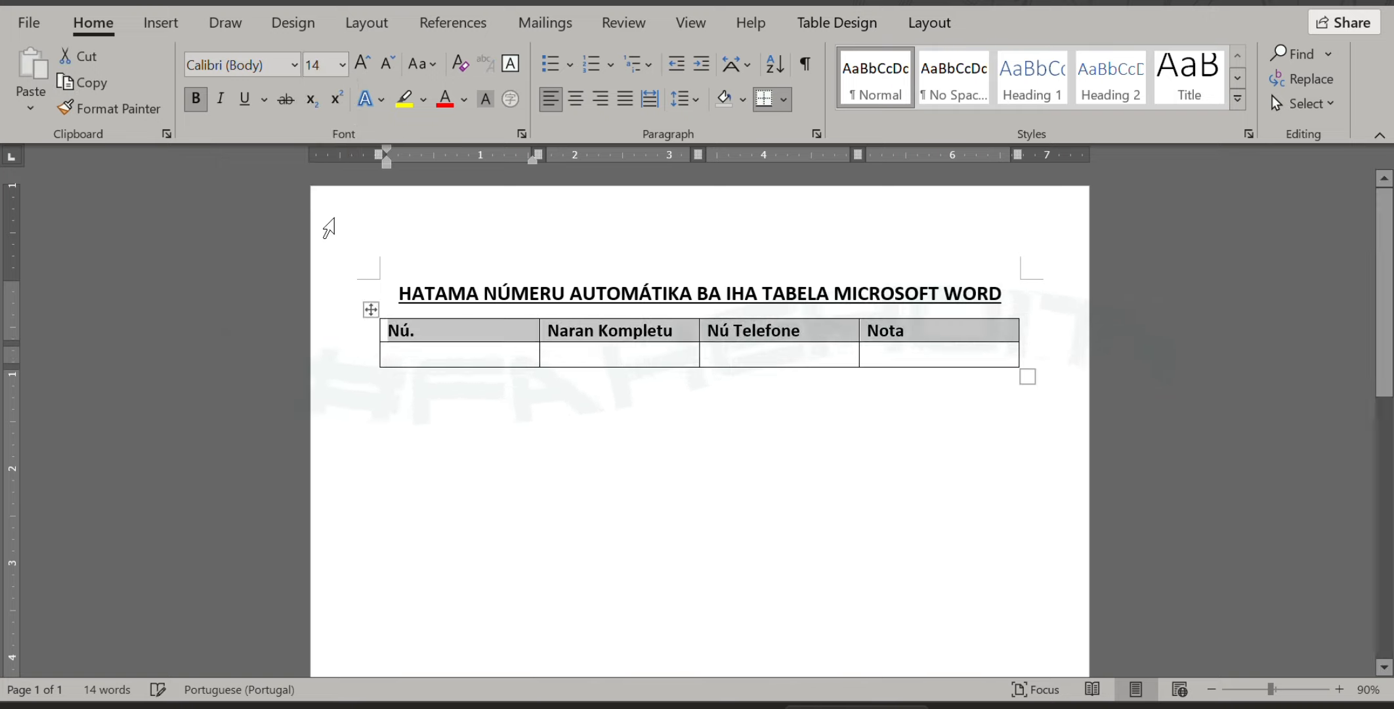
pyautogui.click(662, 358)
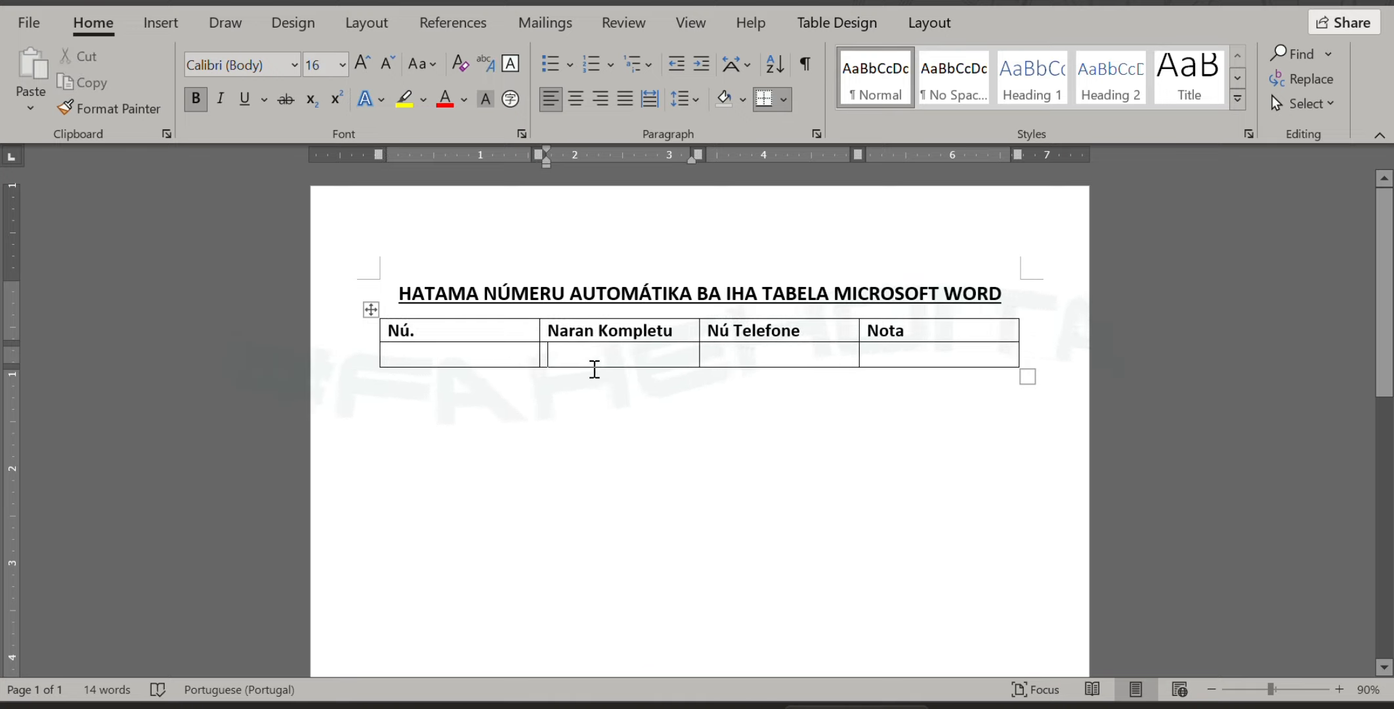
pyautogui.click(428, 358)
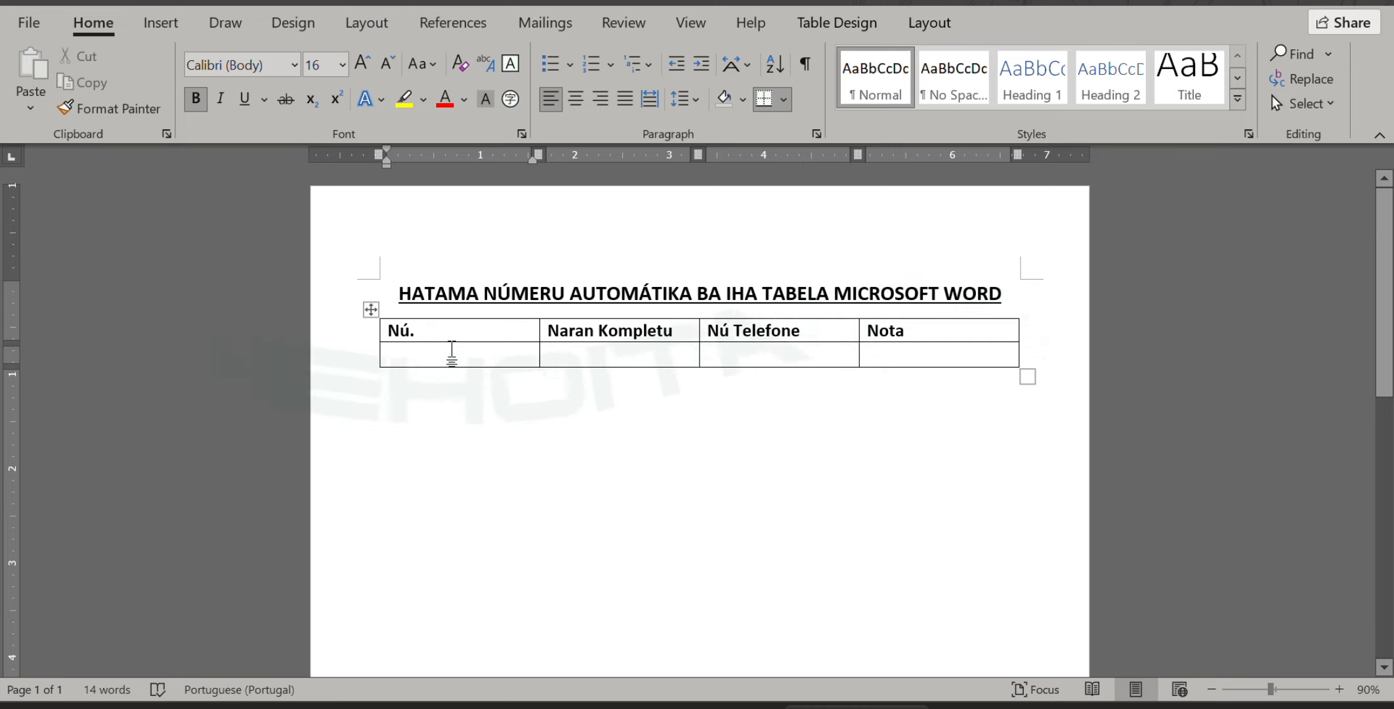
# Apply '1. 2. 3.' numbering to the first data cell so it shows 1
pyautogui.click(611, 66)
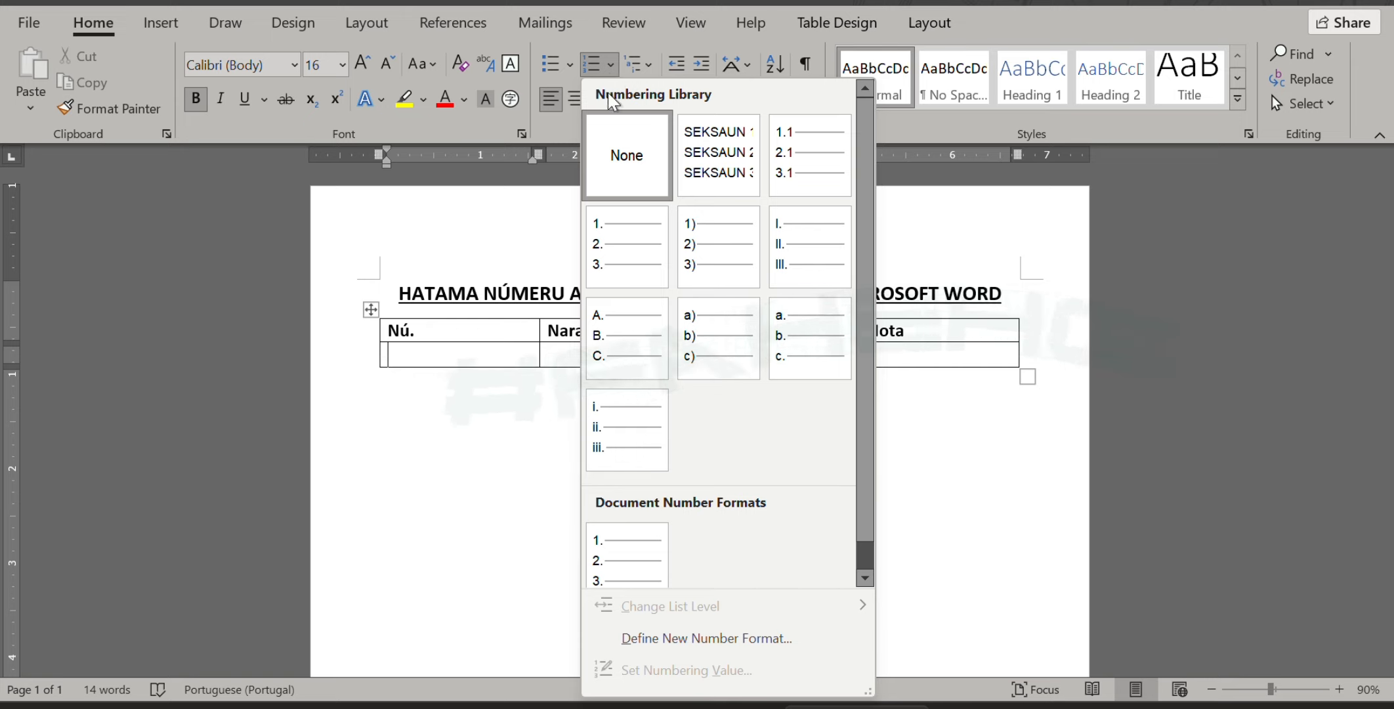
pyautogui.click(634, 248)
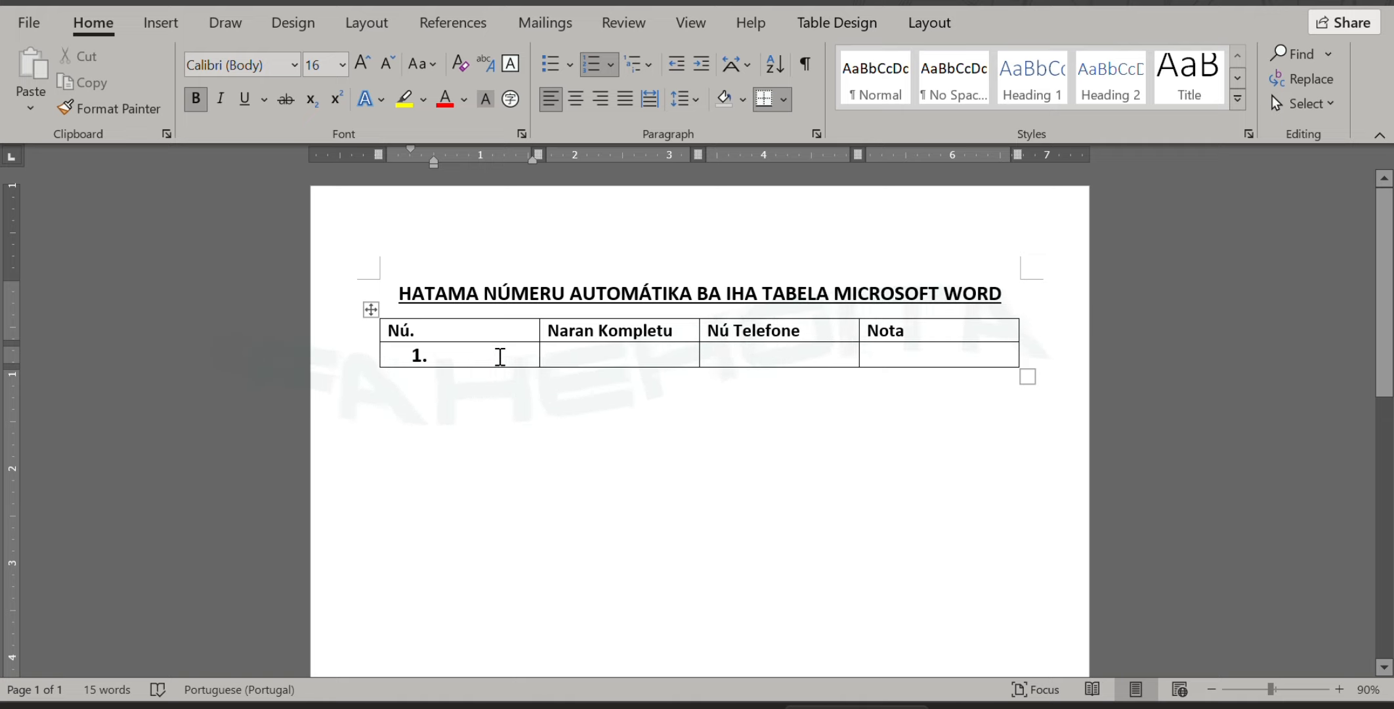
pyautogui.click(581, 352)
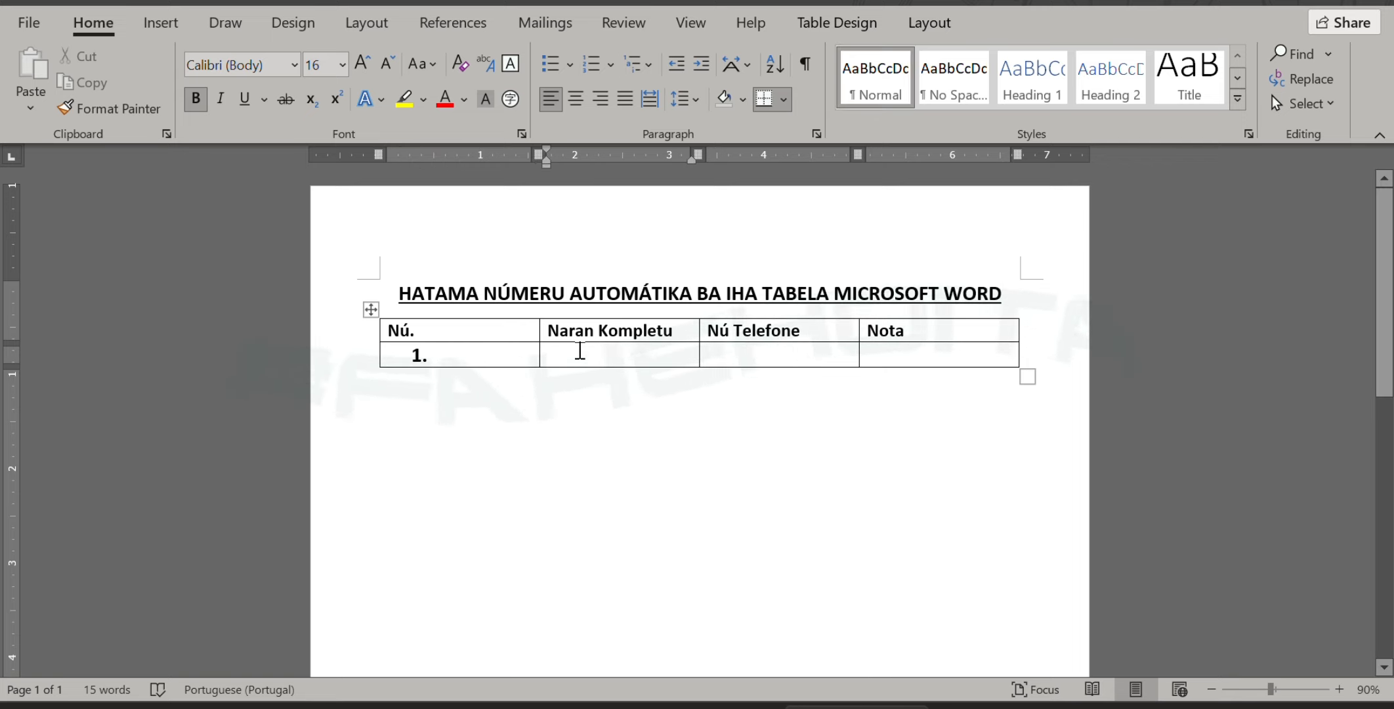
# Enter a person's full name, their phone number and grade A in the first data row
pyautogui.write('Maria')
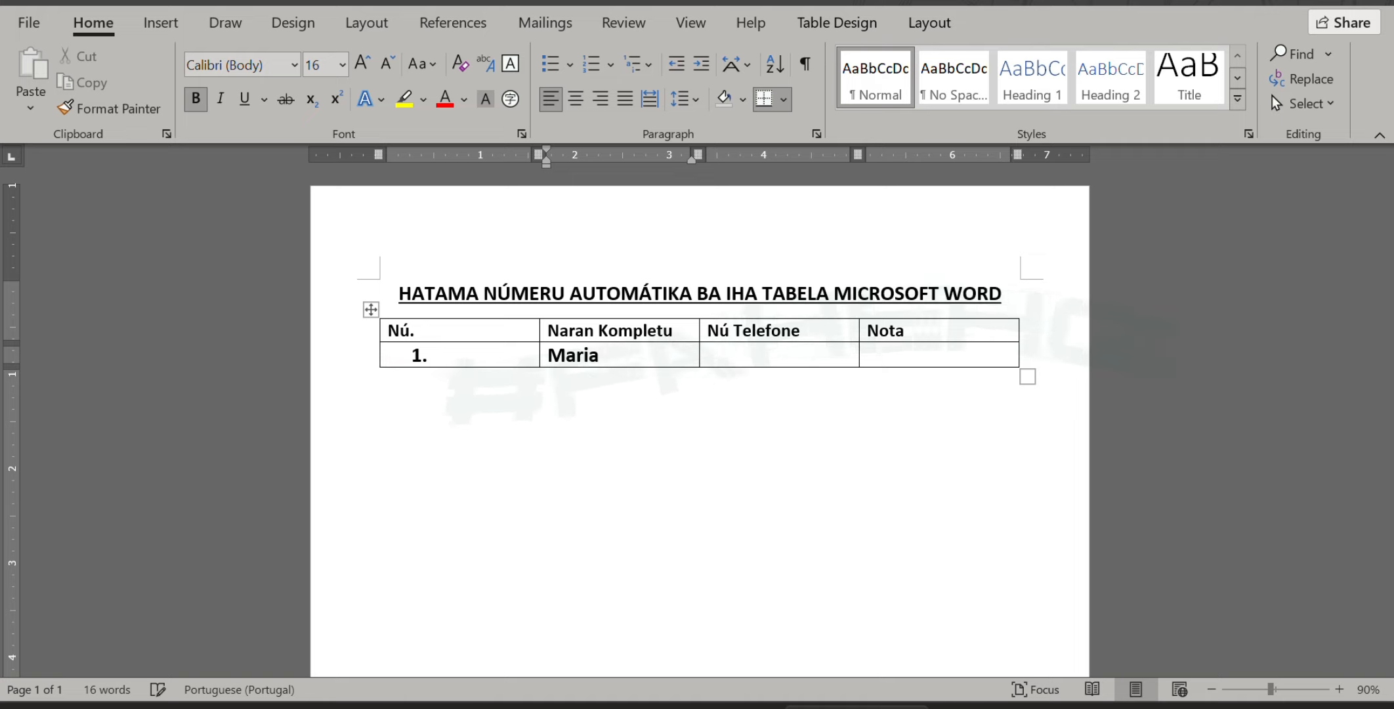
pyautogui.write(' Soares')
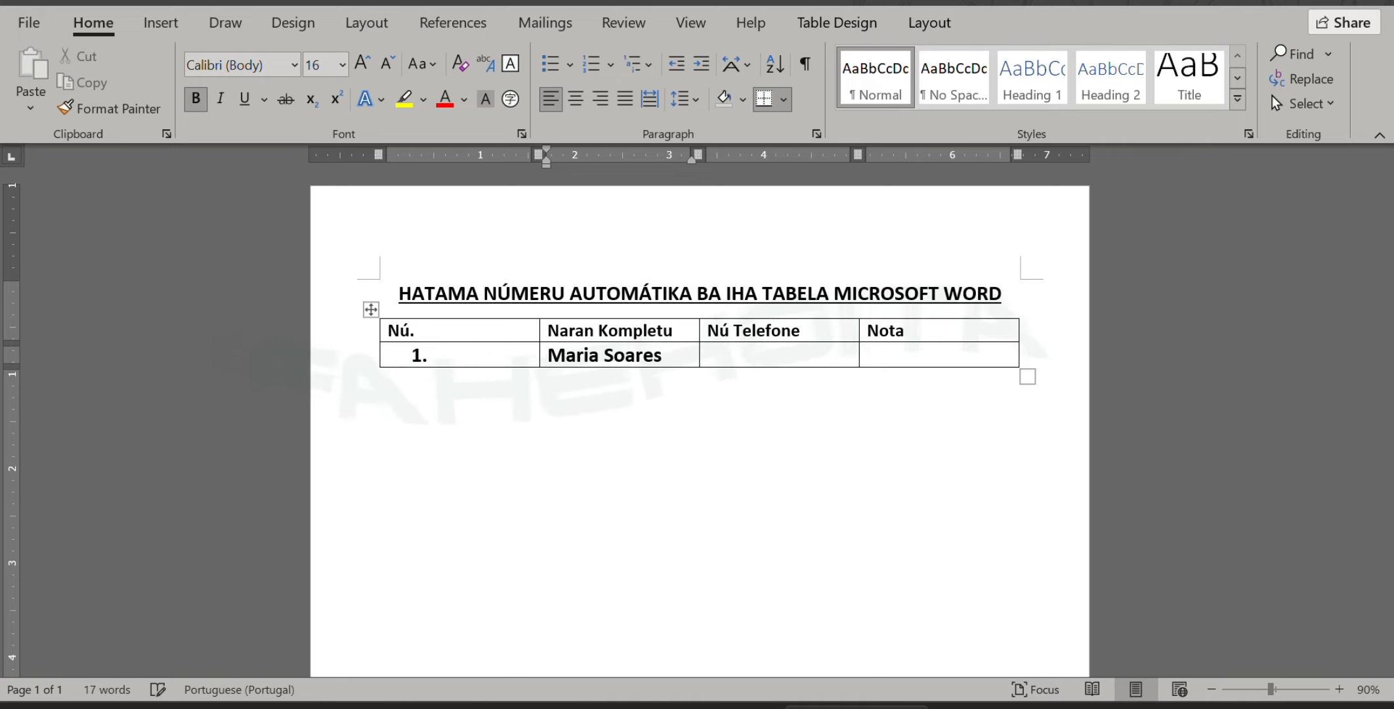
pyautogui.press('Tab')
pyautogui.write('7')
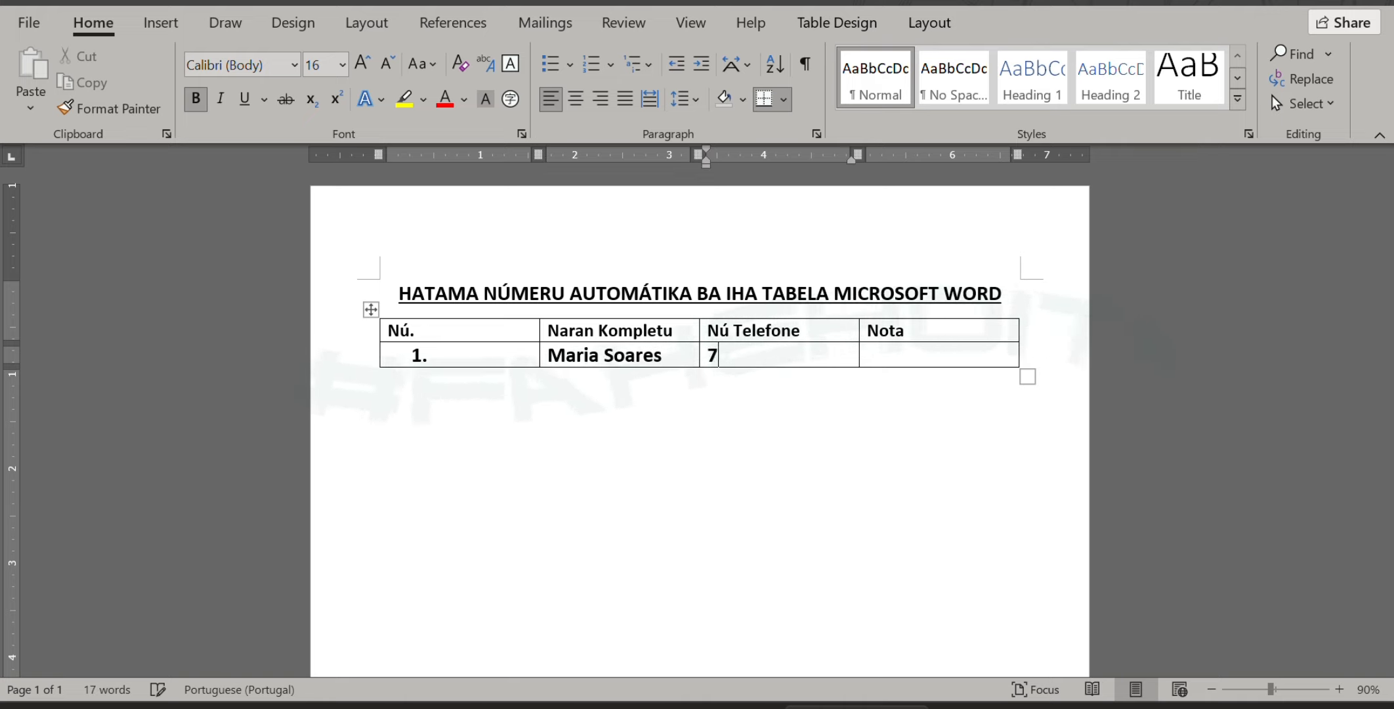
pyautogui.write('812 9')
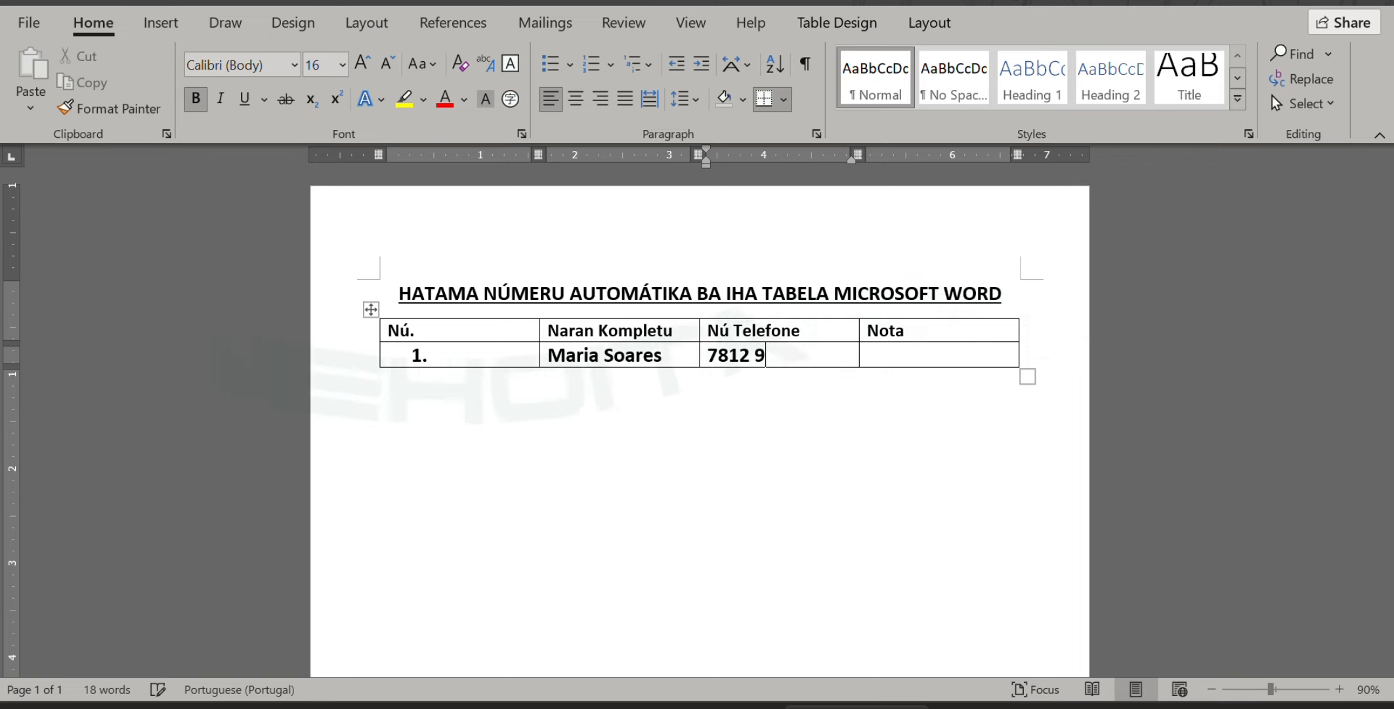
pyautogui.write('087')
pyautogui.press('Tab')
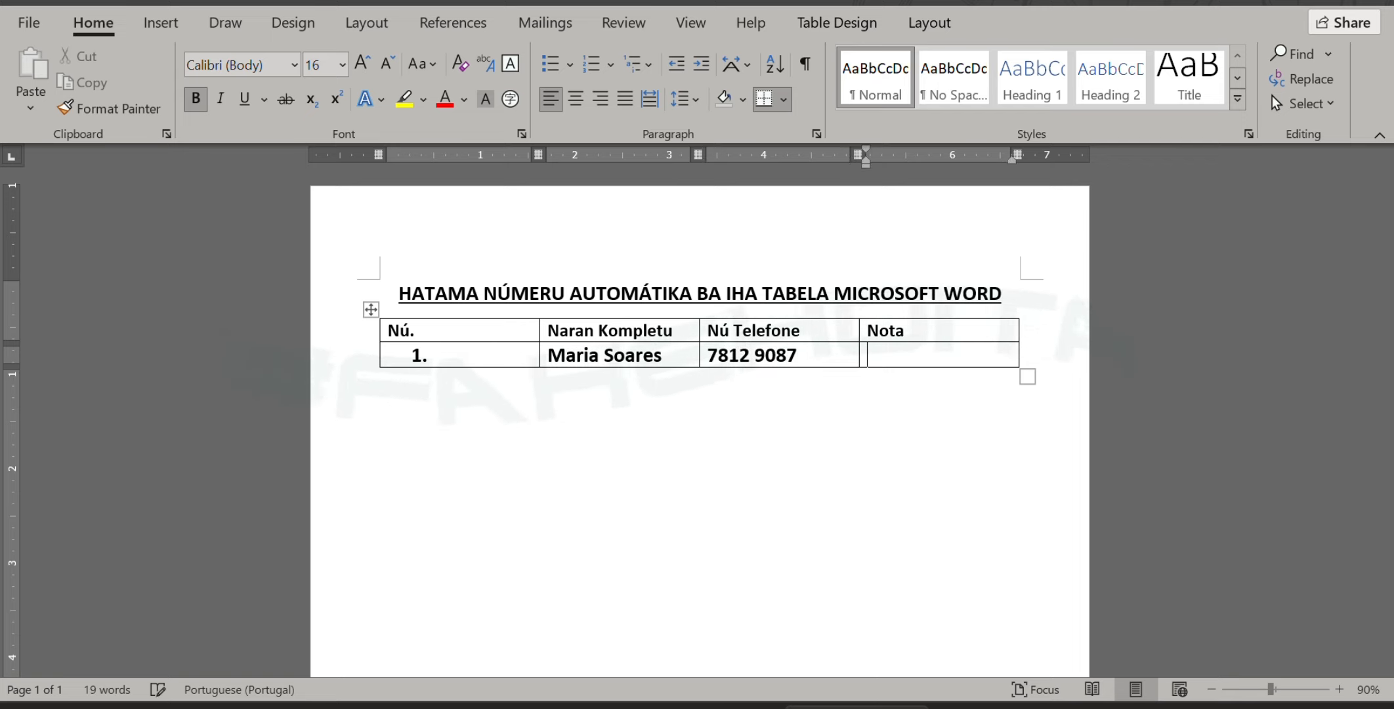
pyautogui.write('A')
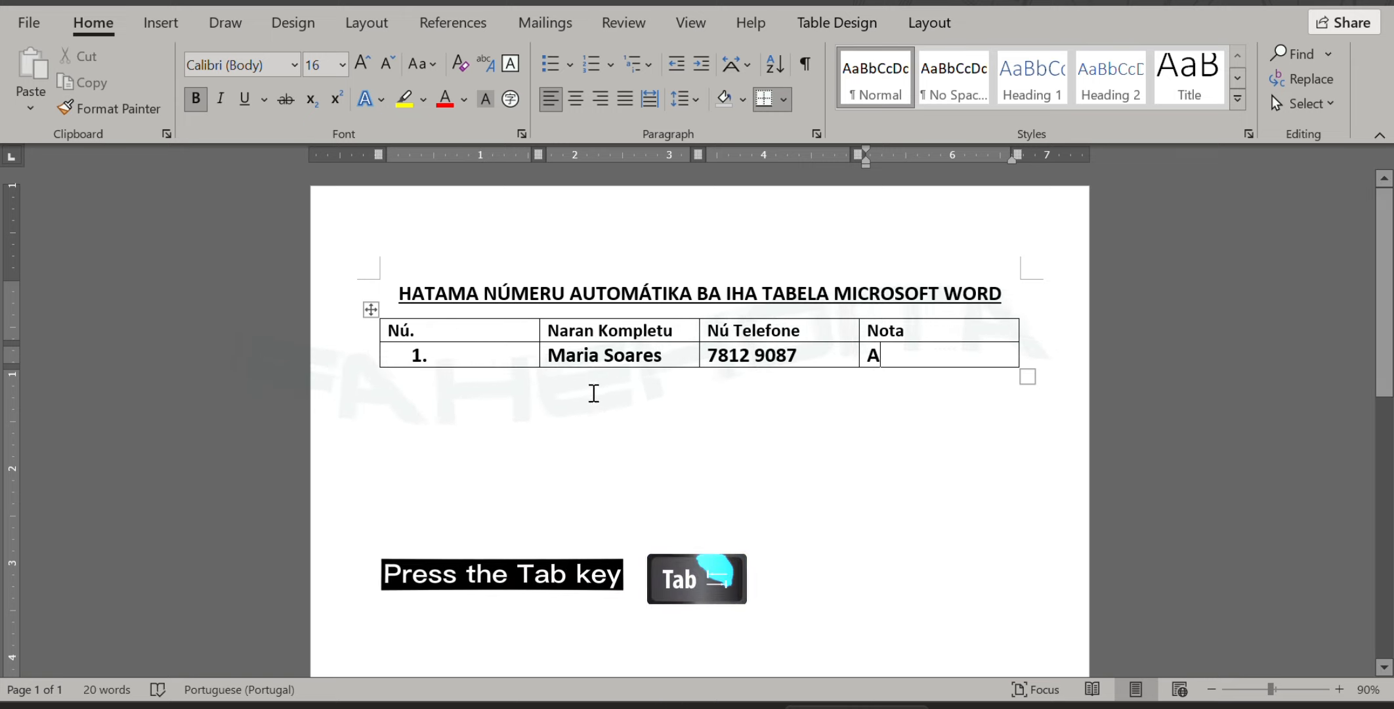
# Set all table text to 12-point, then the header row to 14-point
pyautogui.click(372, 309)
pyautogui.click(341, 65)
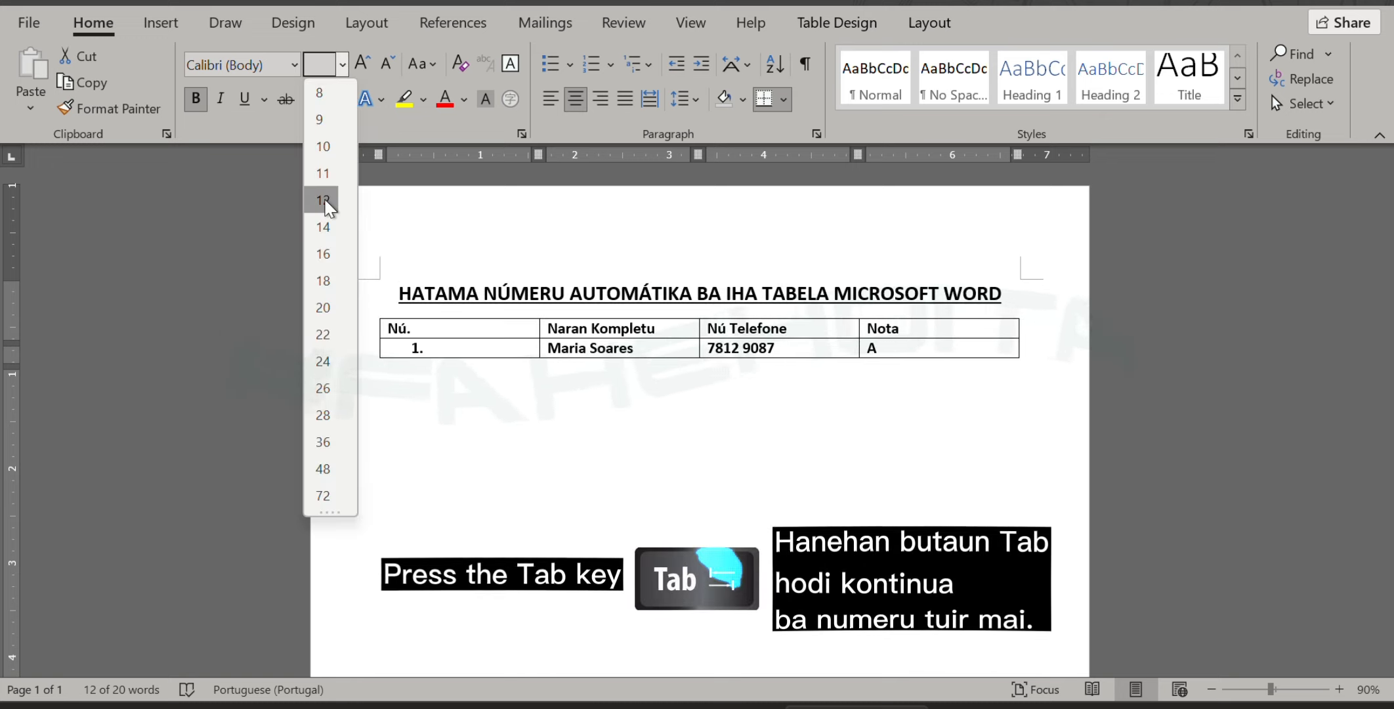
pyautogui.click(332, 203)
pyautogui.moveTo(415, 327); pyautogui.dragTo(916, 319)
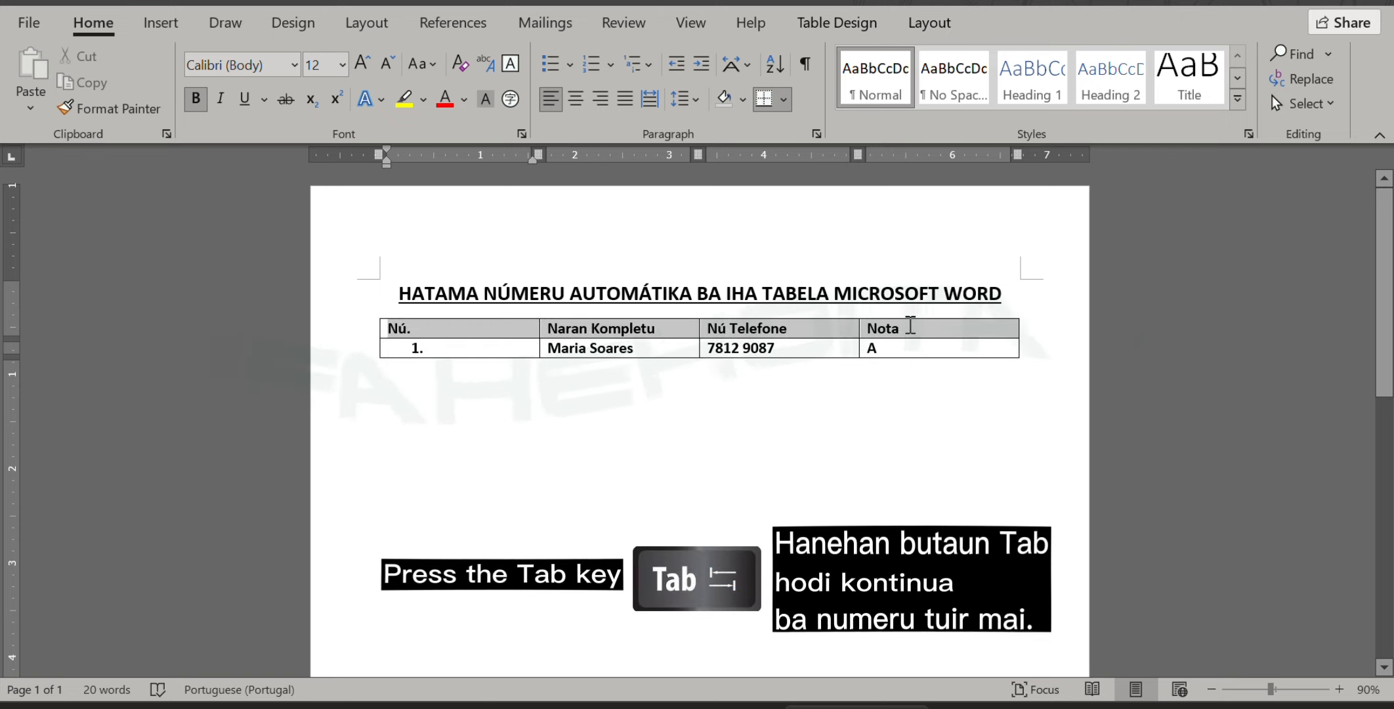
pyautogui.click(343, 64)
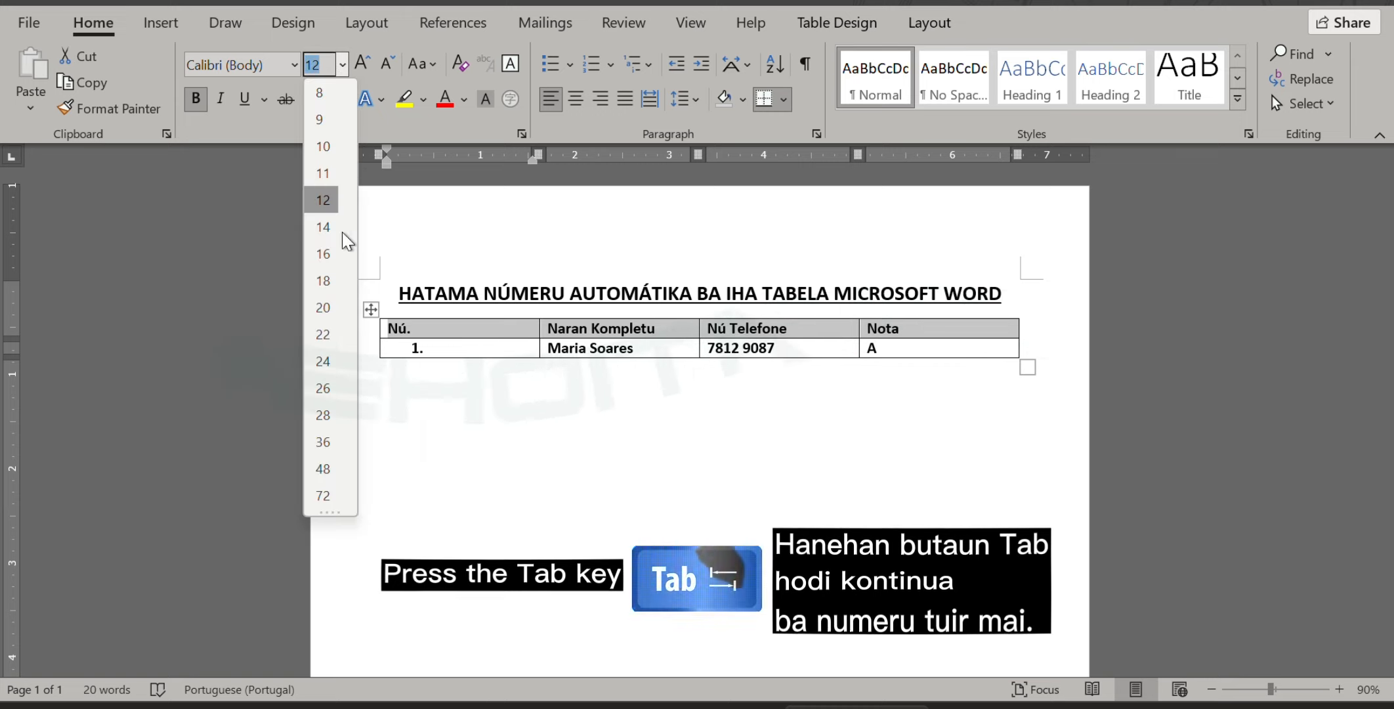
pyautogui.click(323, 227)
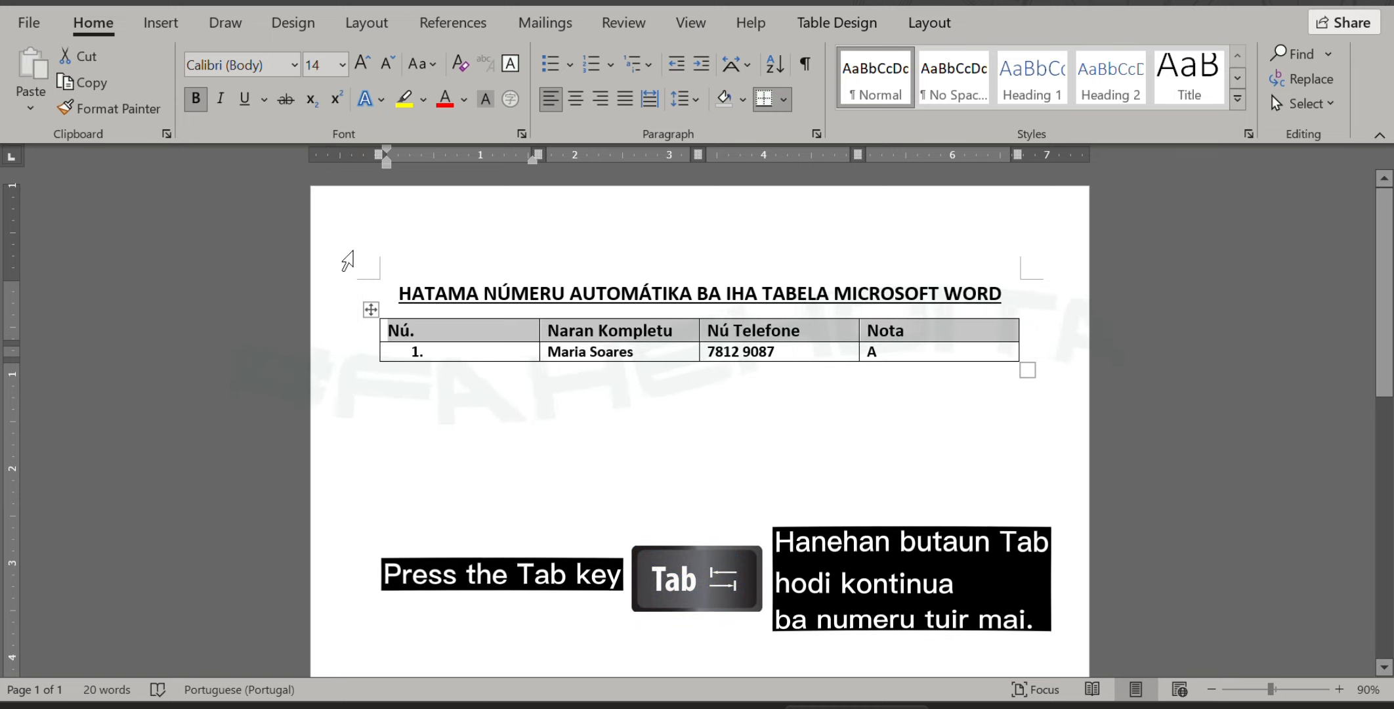
pyautogui.click(488, 351)
# Remove bold from the first data row's text
pyautogui.moveTo(944, 349); pyautogui.dragTo(439, 349)
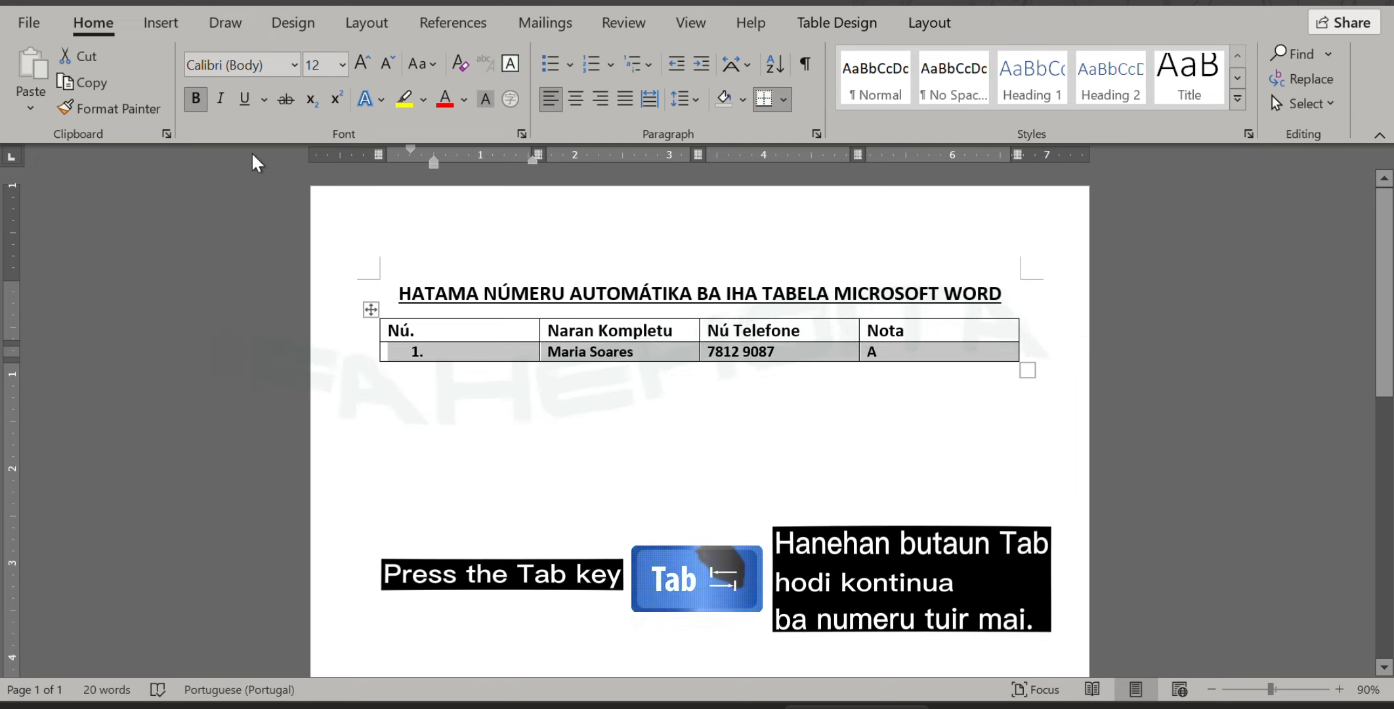
pyautogui.hotkey('ctrl', 'b')
pyautogui.click(501, 360)
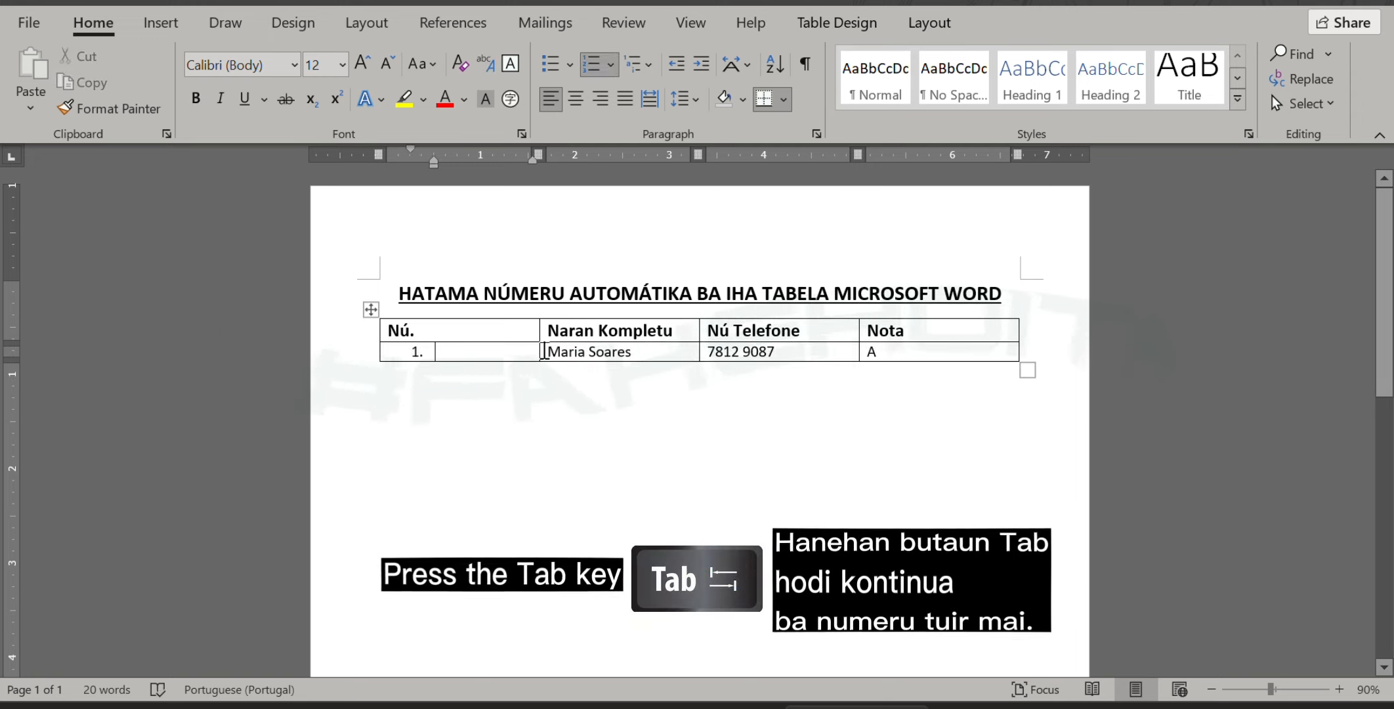
pyautogui.click(904, 354)
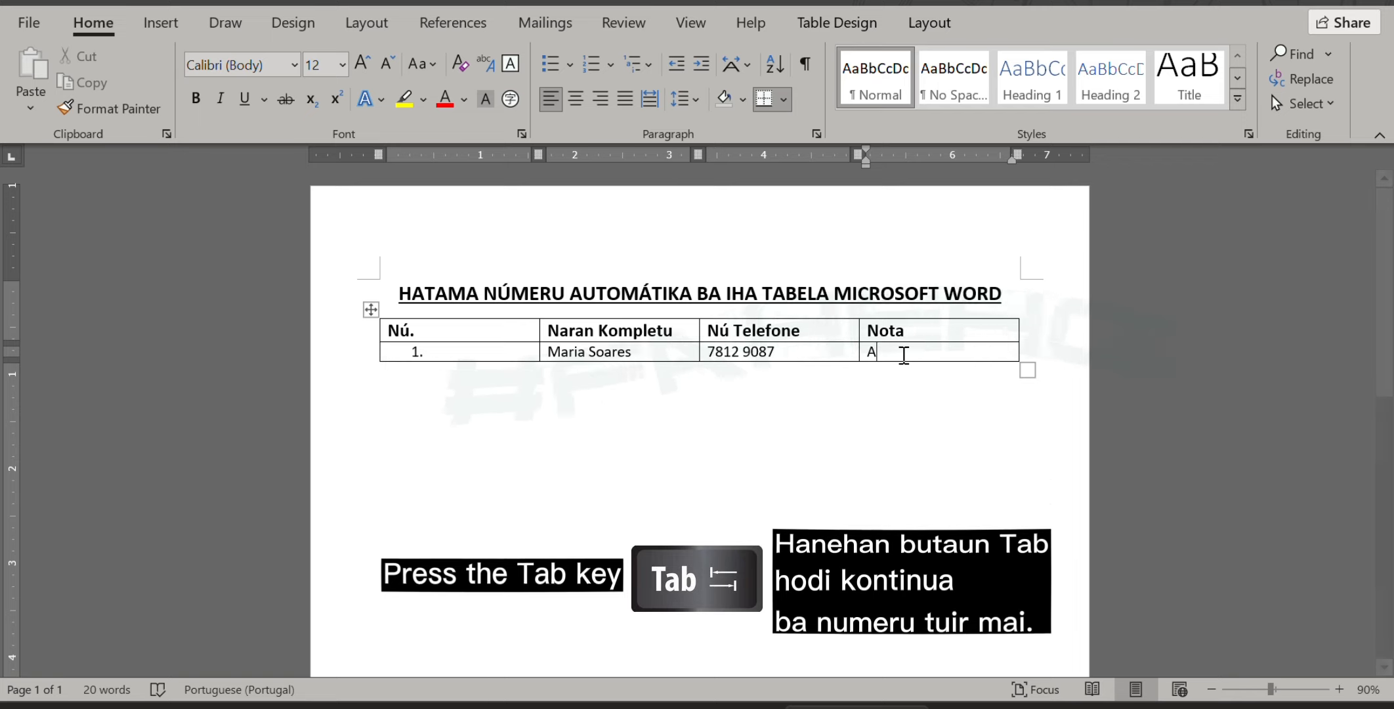
# Add numbered rows 2 and 3 with names, phones and grades A+ and B+, plus empty row 4
pyautogui.press('Tab')
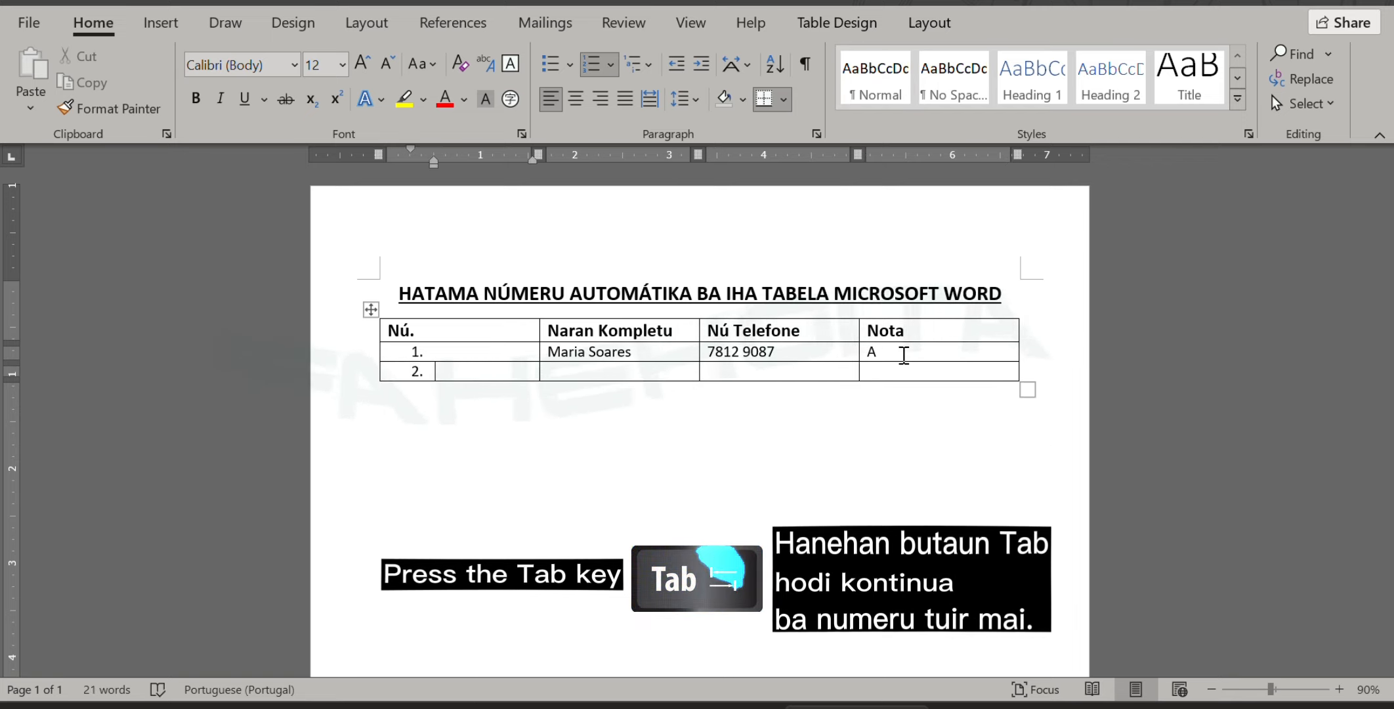
pyautogui.press('Tab')
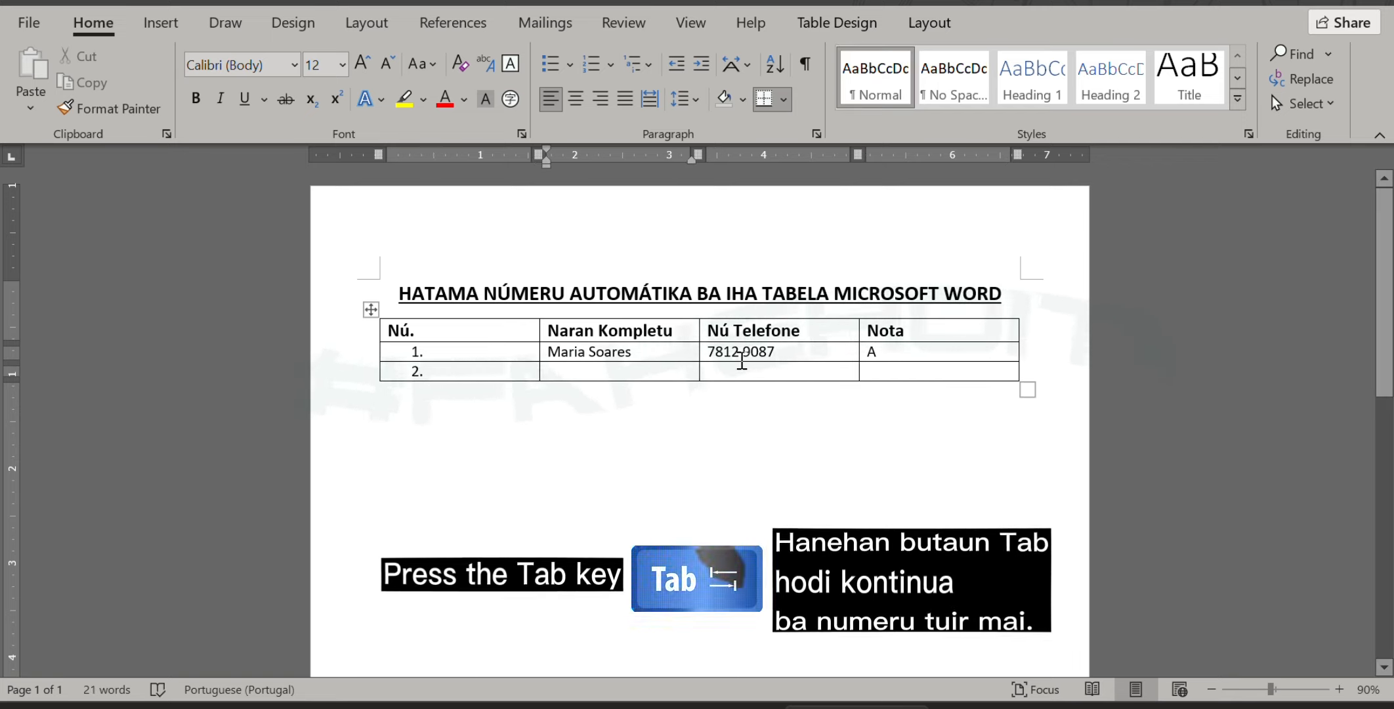
pyautogui.write('Mario Soriano')
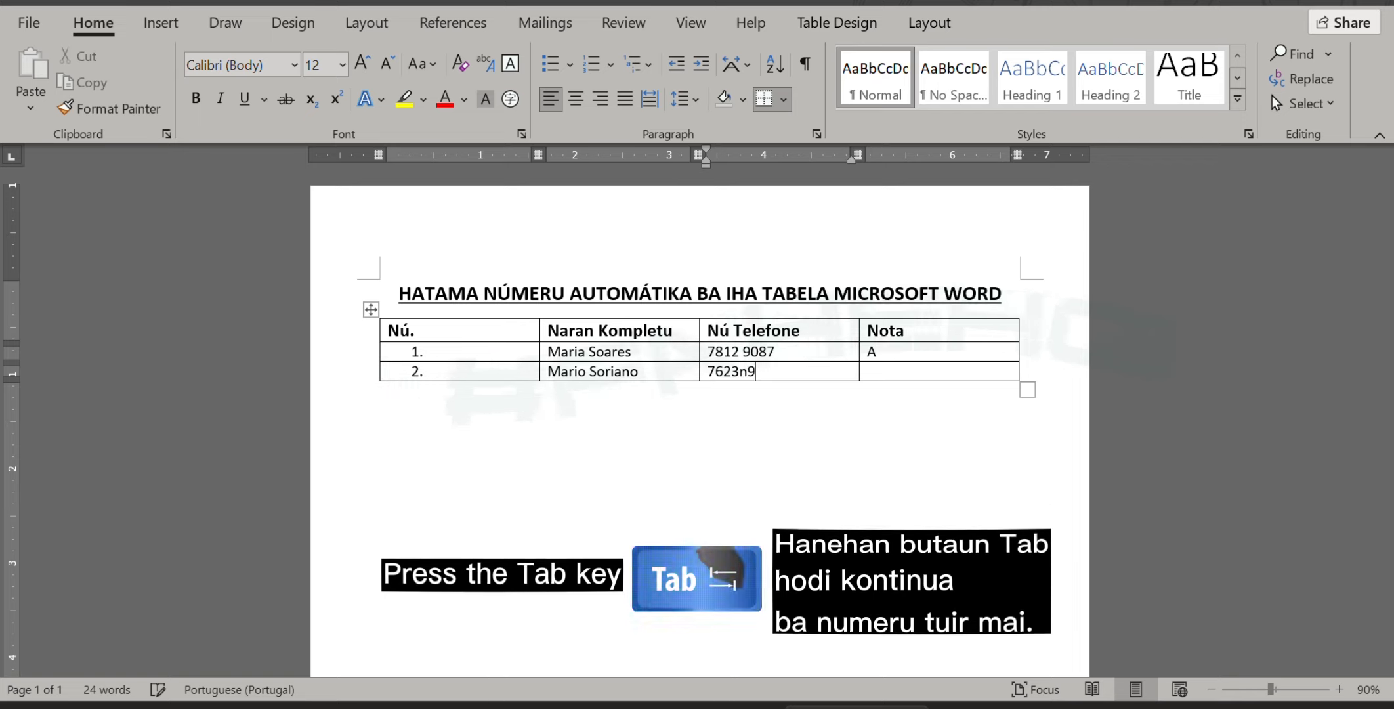
pyautogui.press('Tab')
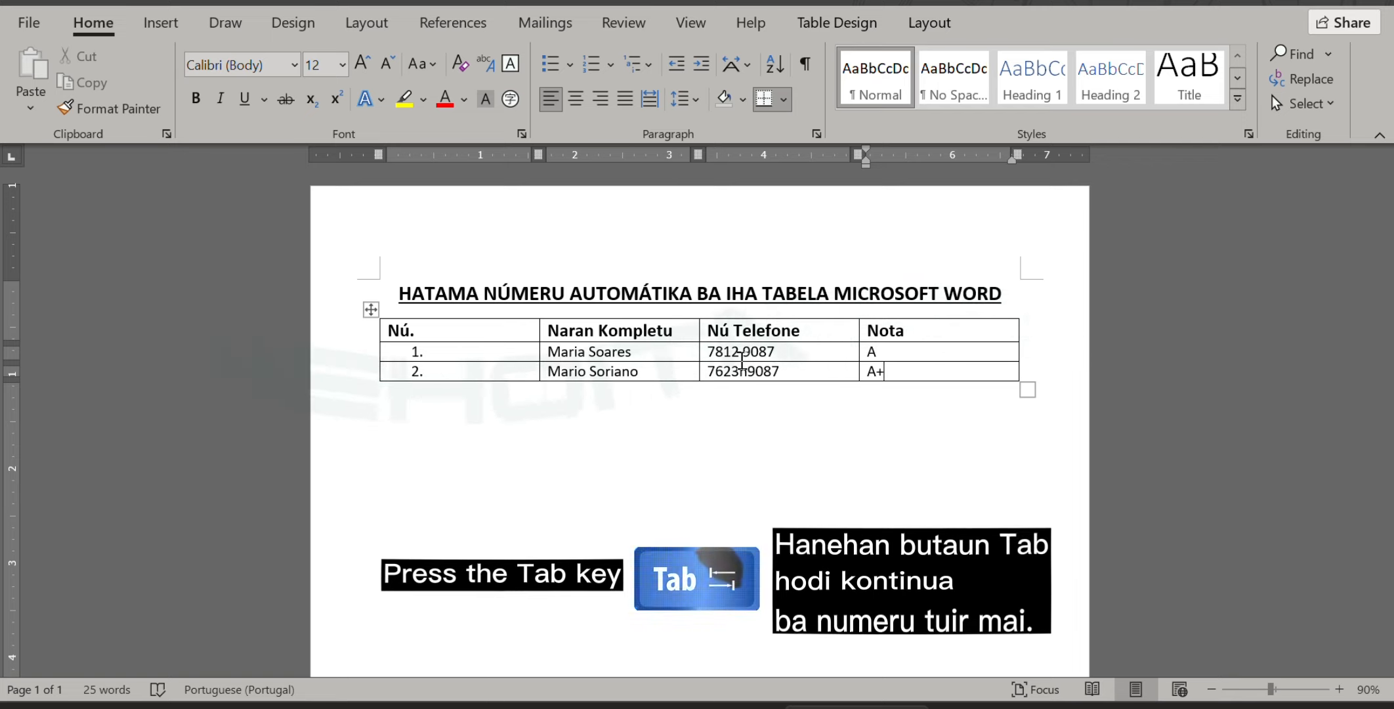
pyautogui.press('Tab')
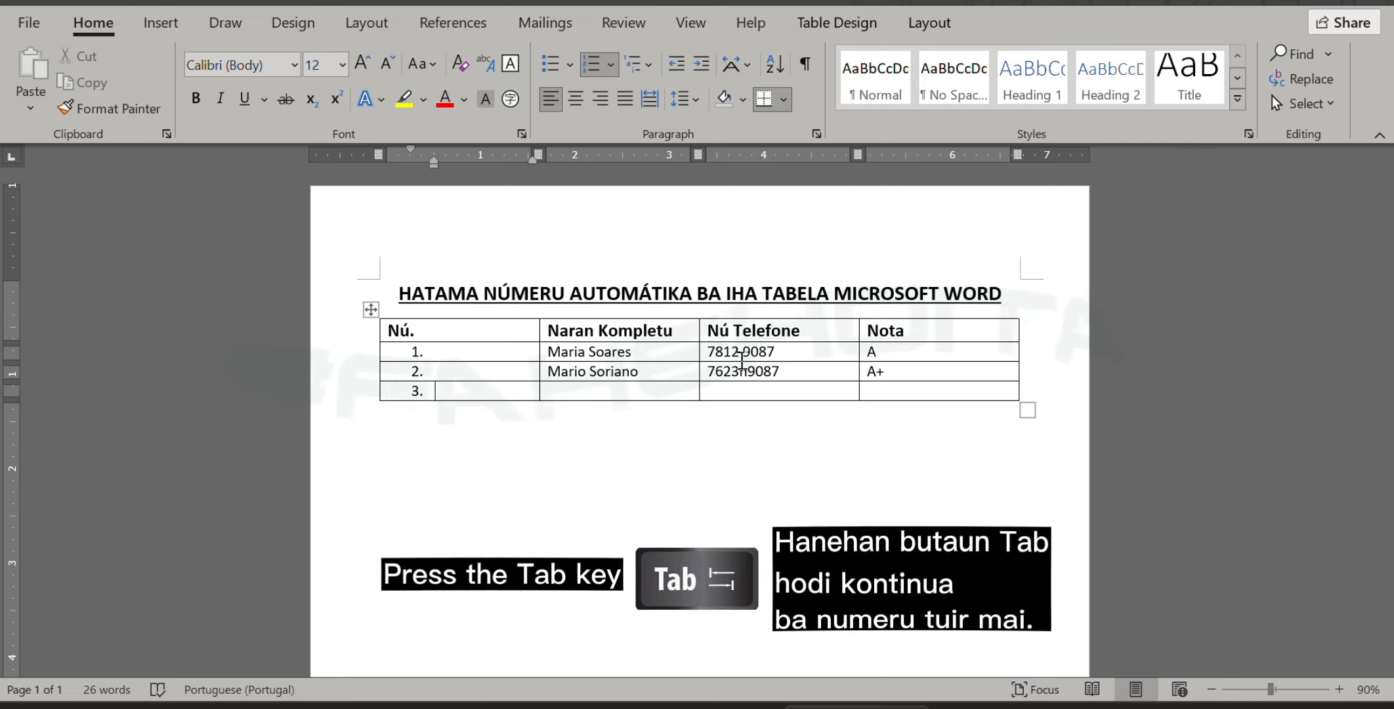
pyautogui.press('Tab')
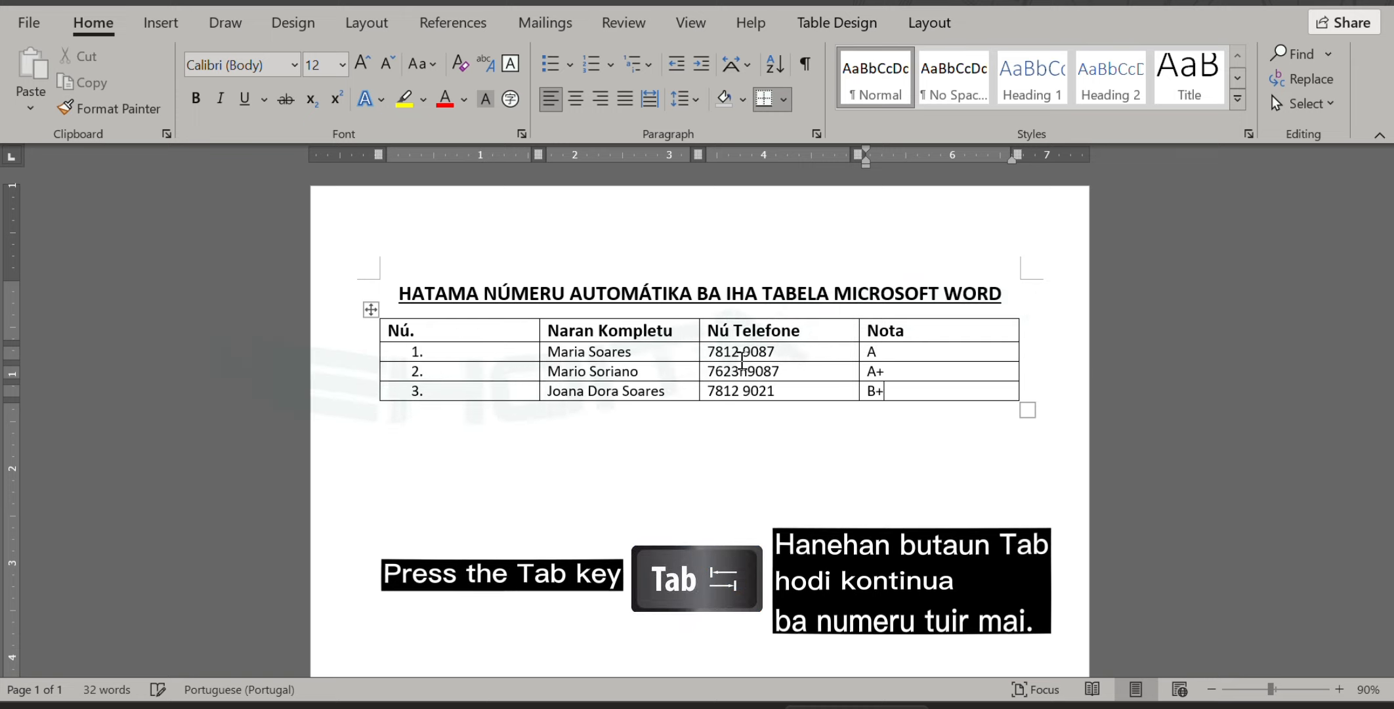
pyautogui.press('Tab')
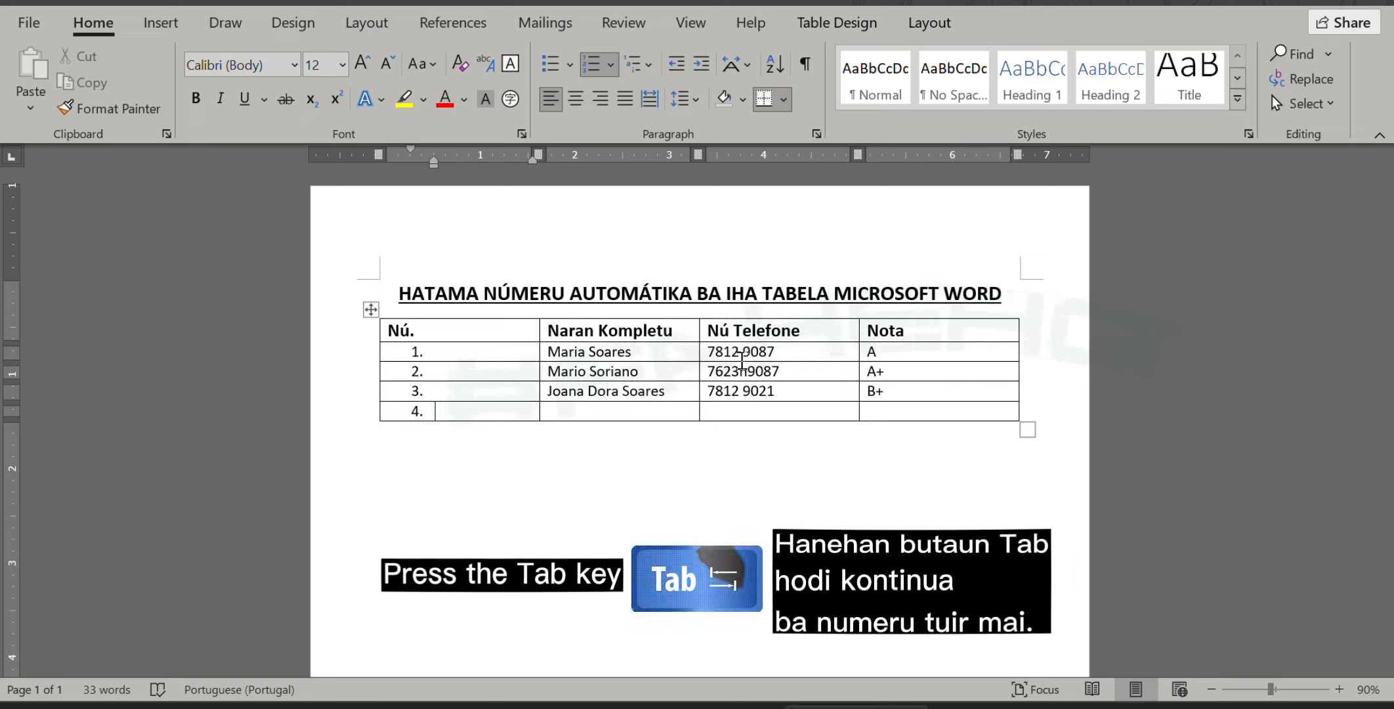
# Enter a corrected full name and a phone number in row 4
pyautogui.press('Tab')
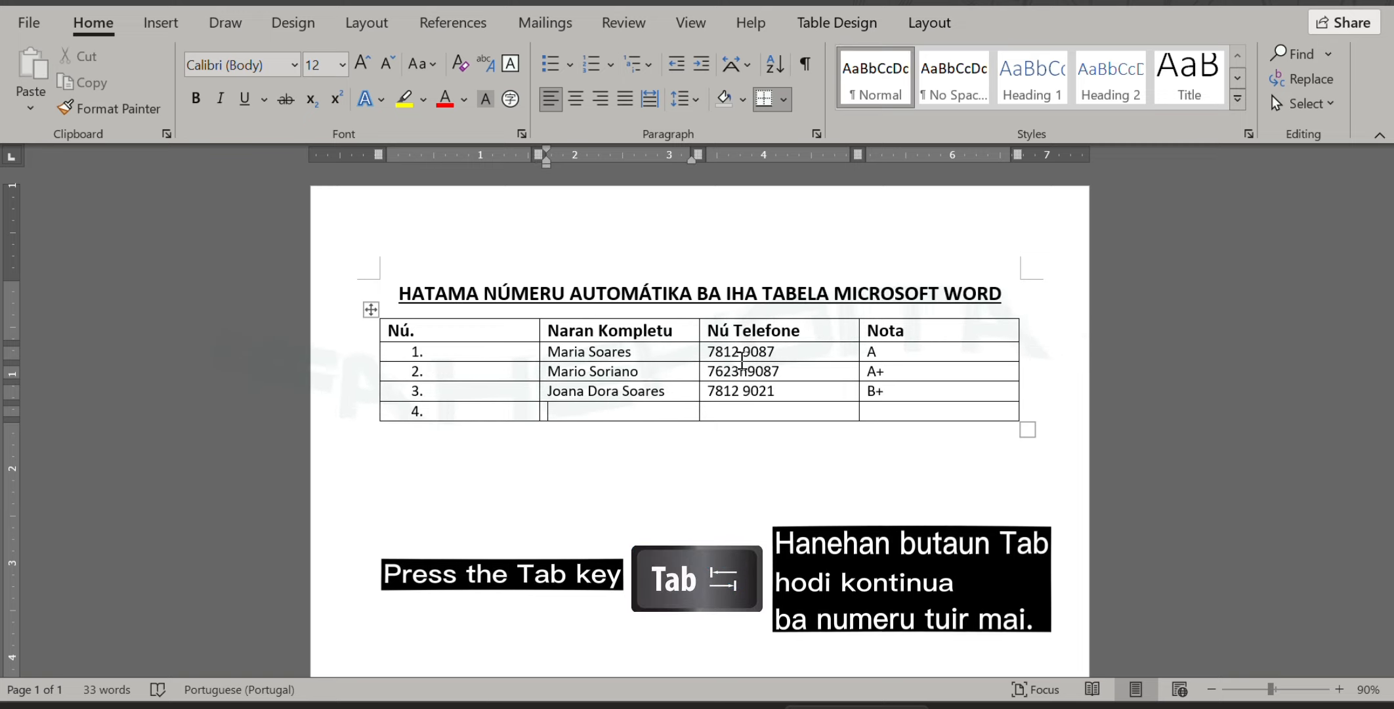
pyautogui.write('G')
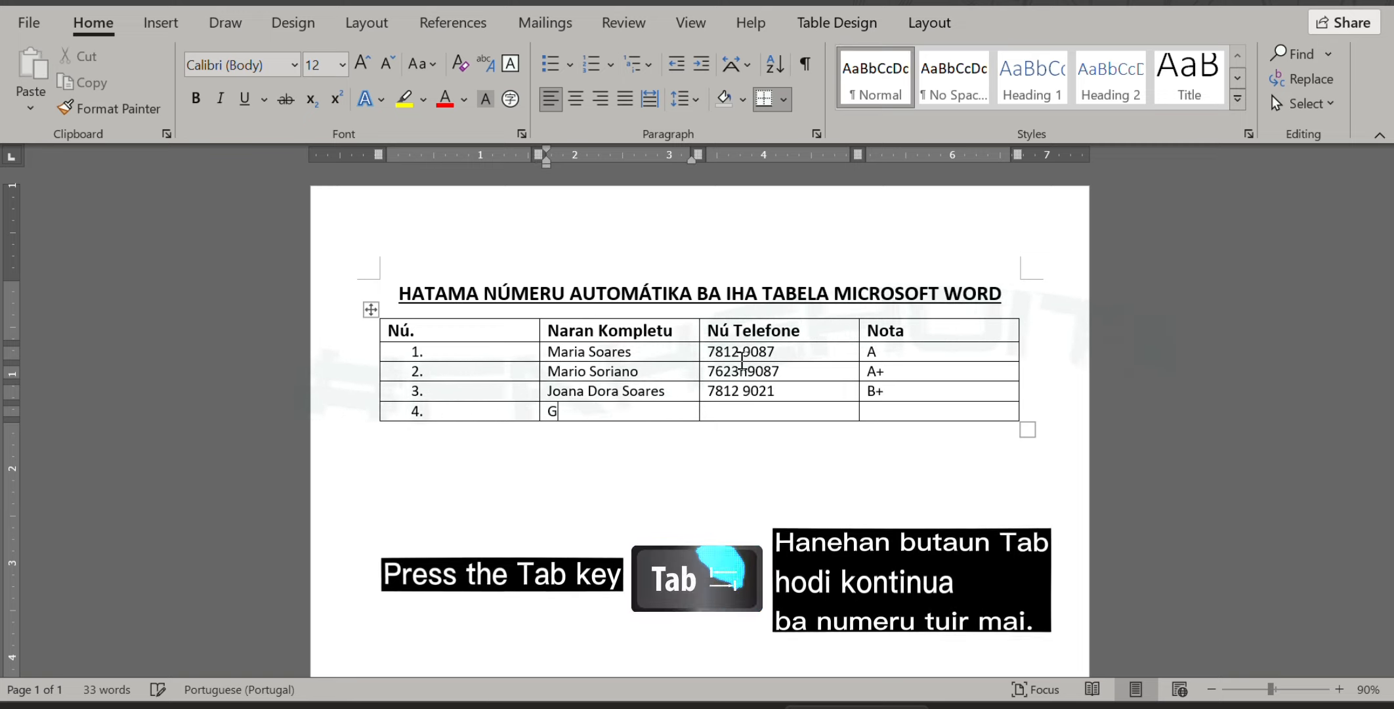
pyautogui.write('rigorio')
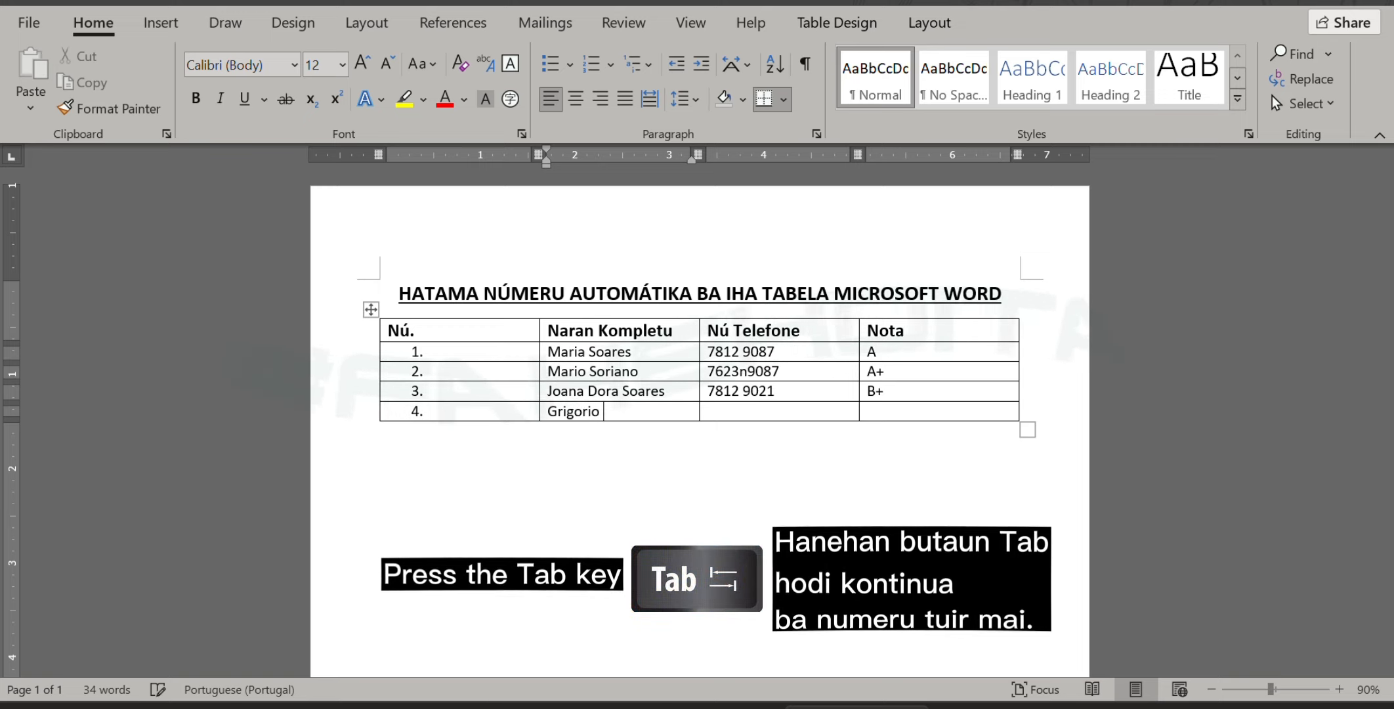
pyautogui.write(' de')
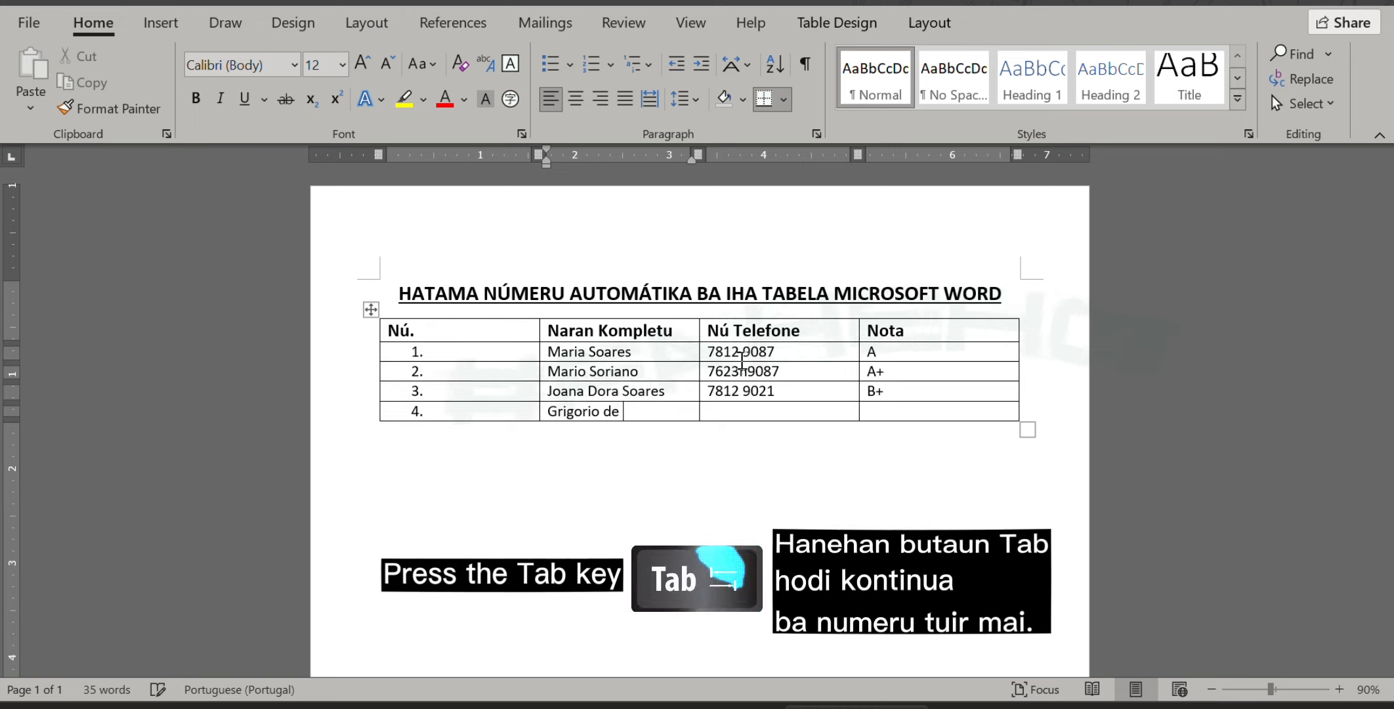
pyautogui.write(" S'a")
pyautogui.press('BackSpace')
pyautogui.press('BackSpace')
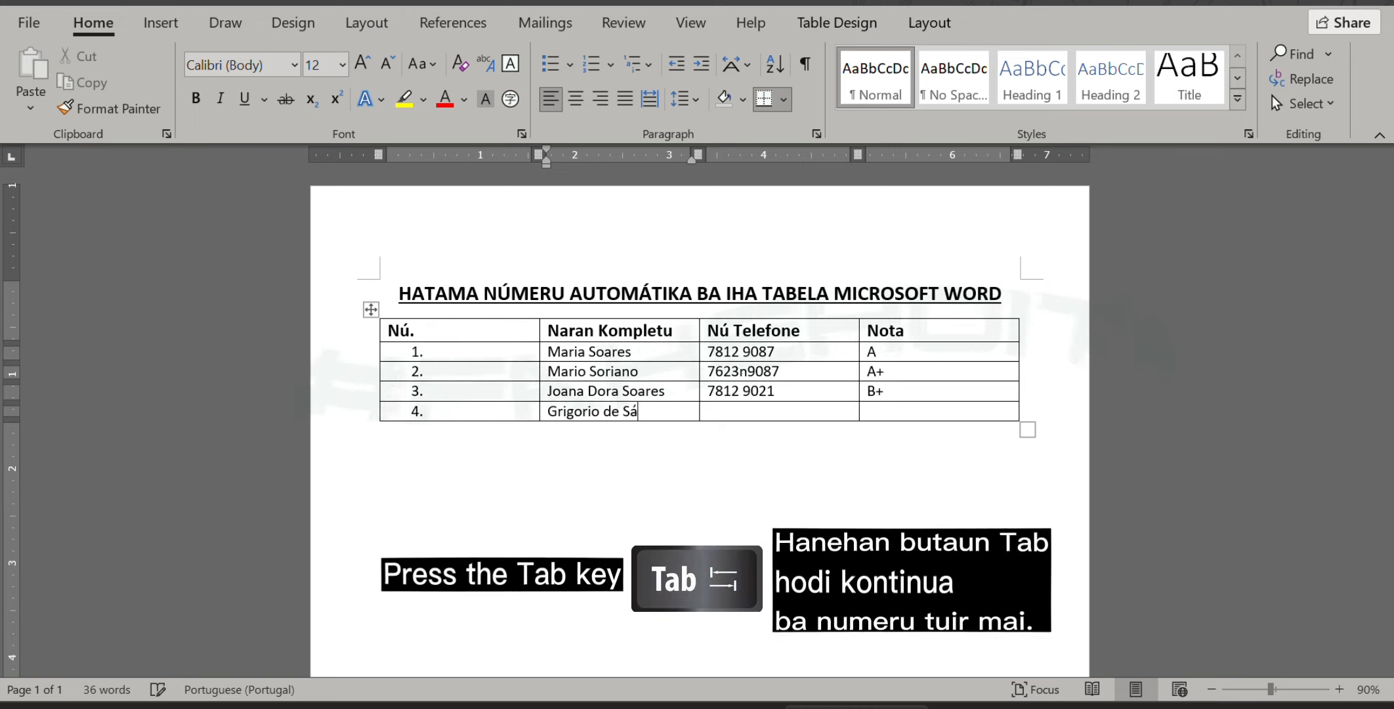
pyautogui.press('Tab')
pyautogui.write('761')
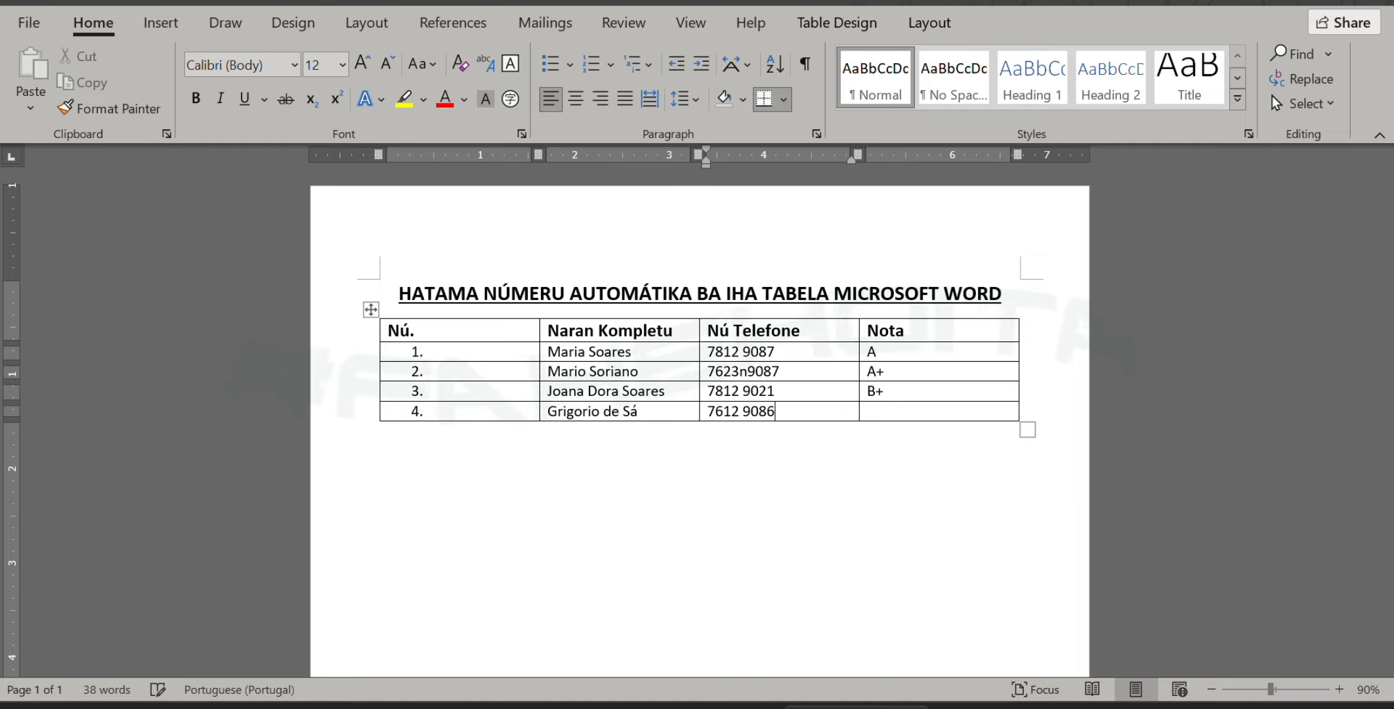
pyautogui.press('Tab')
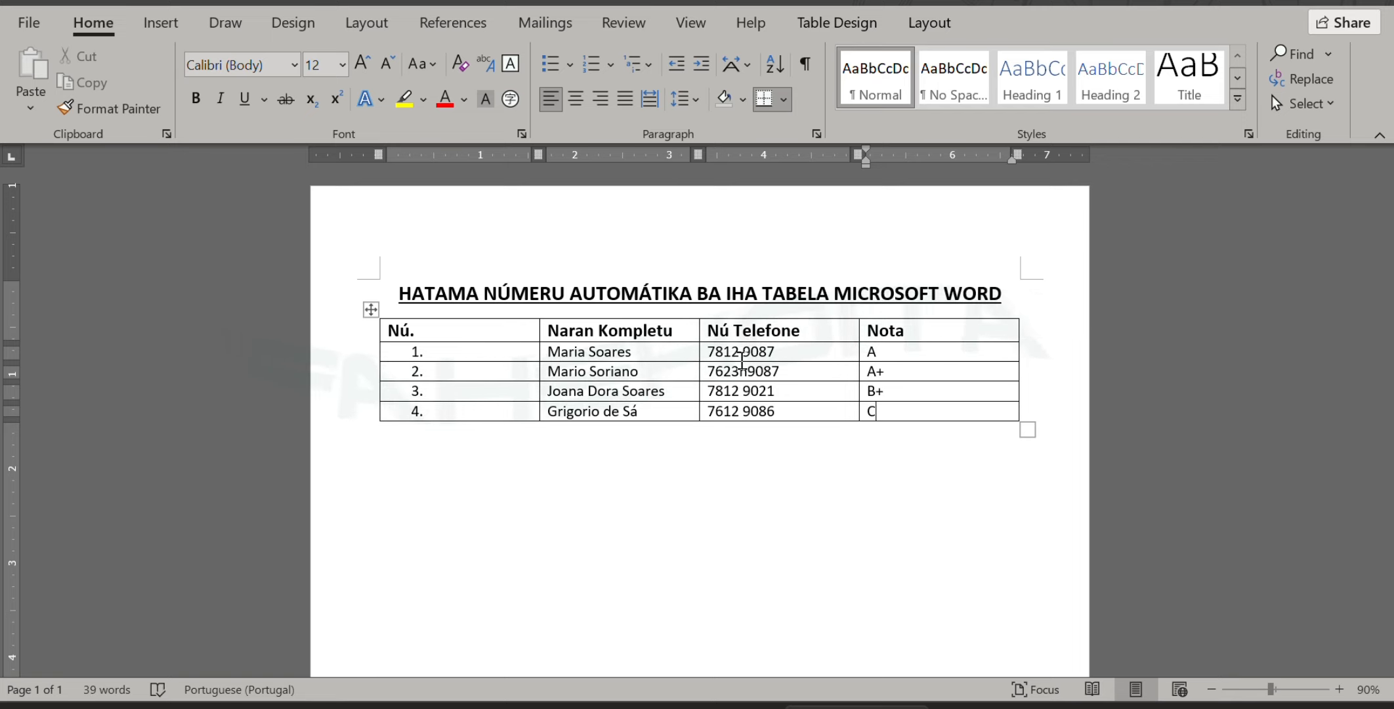
# Add numbered row 5 with a name, a phone number and grade D
pyautogui.press('Tab')
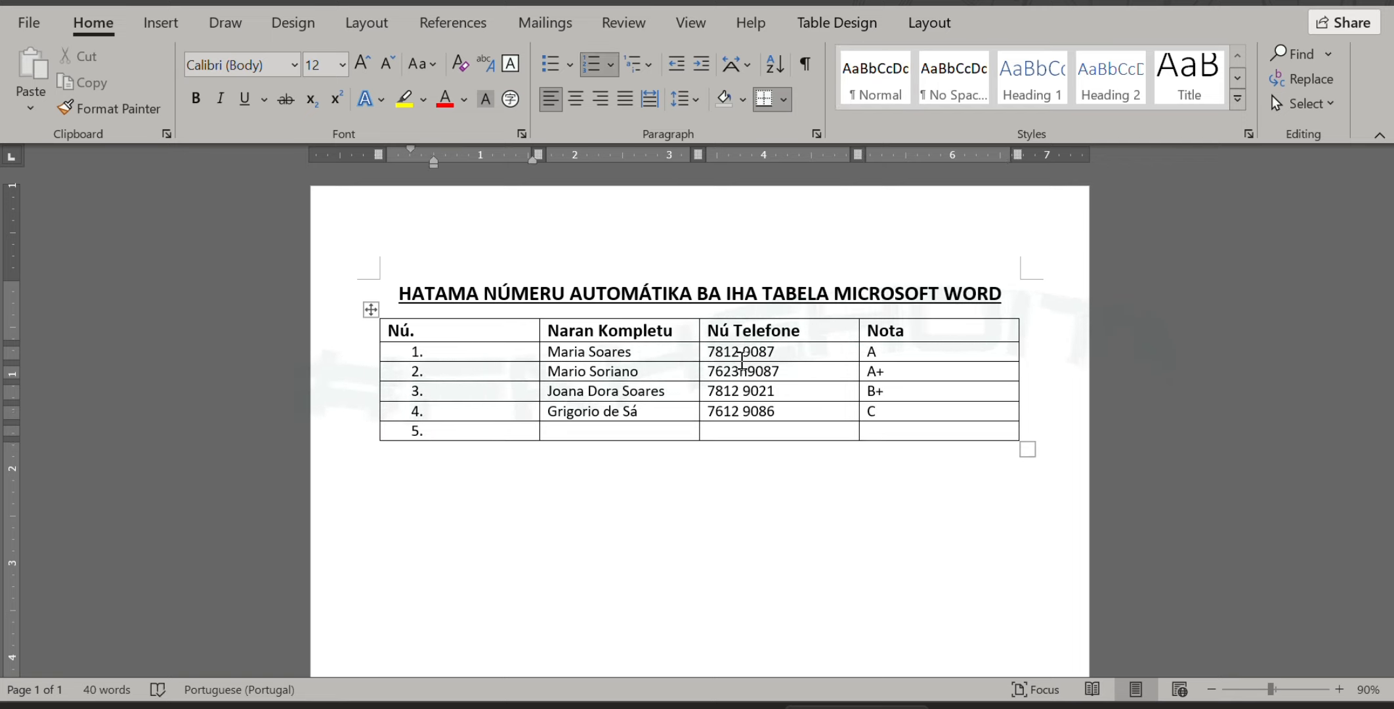
pyautogui.press('Tab')
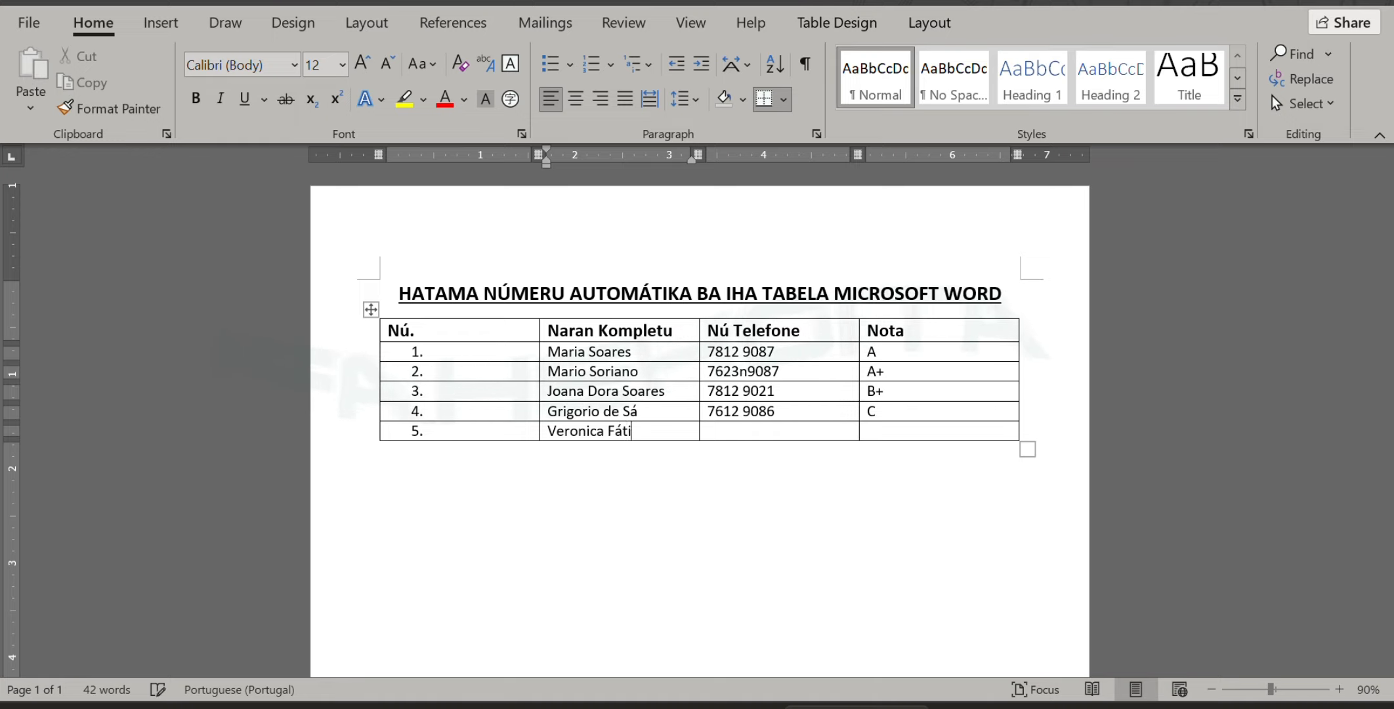
pyautogui.write('7890')
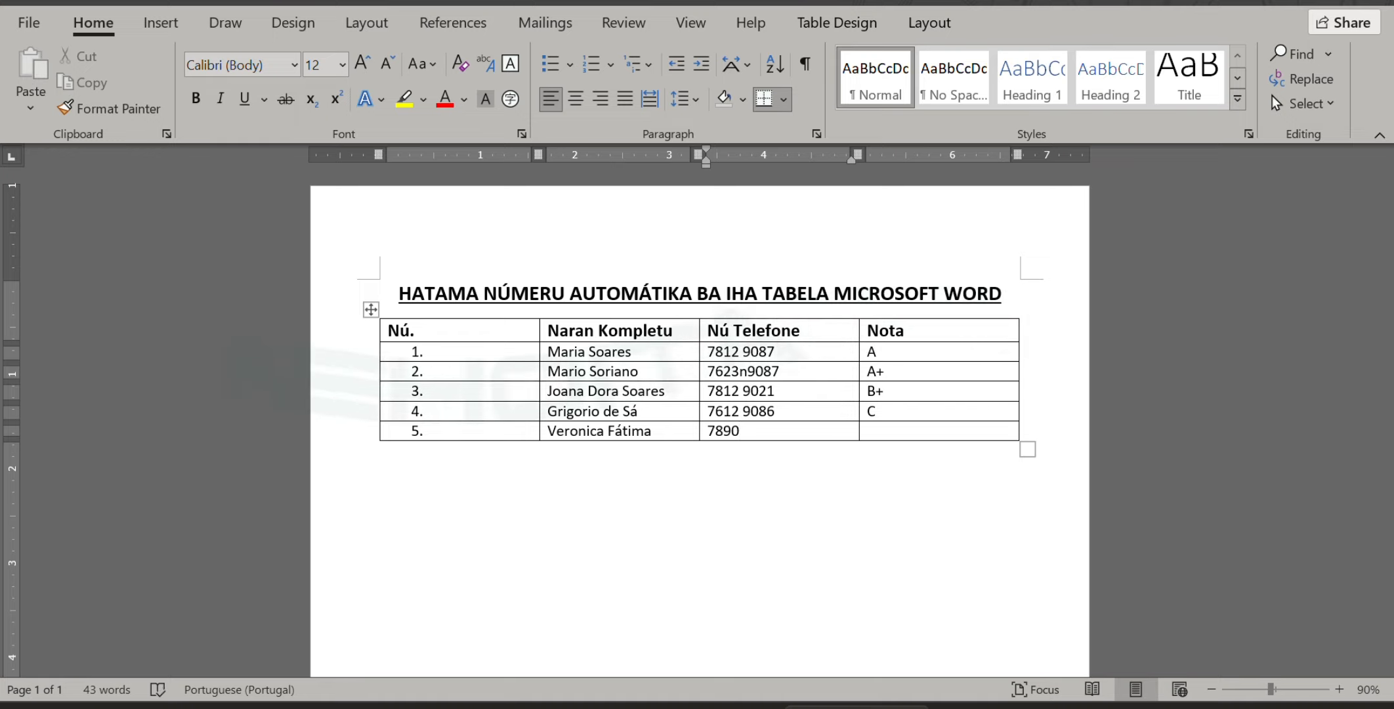
pyautogui.write(' 1245')
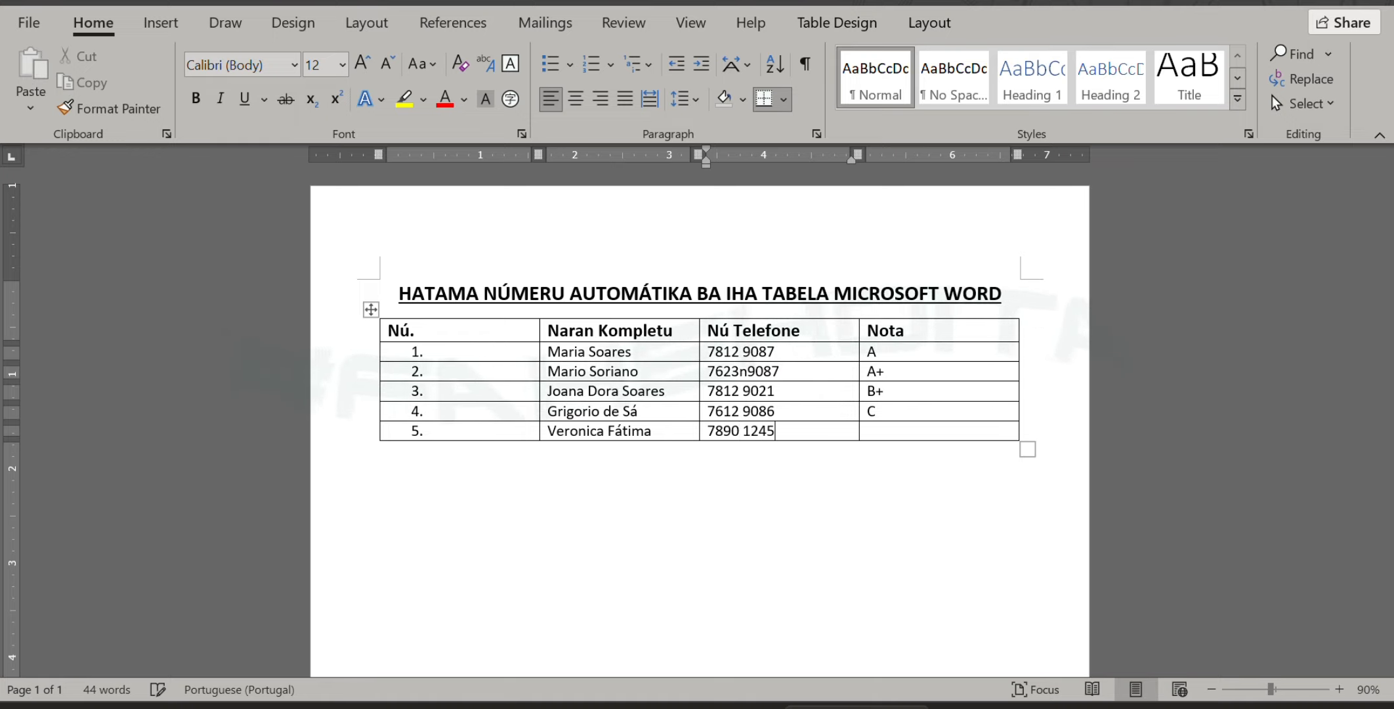
pyautogui.press('Tab')
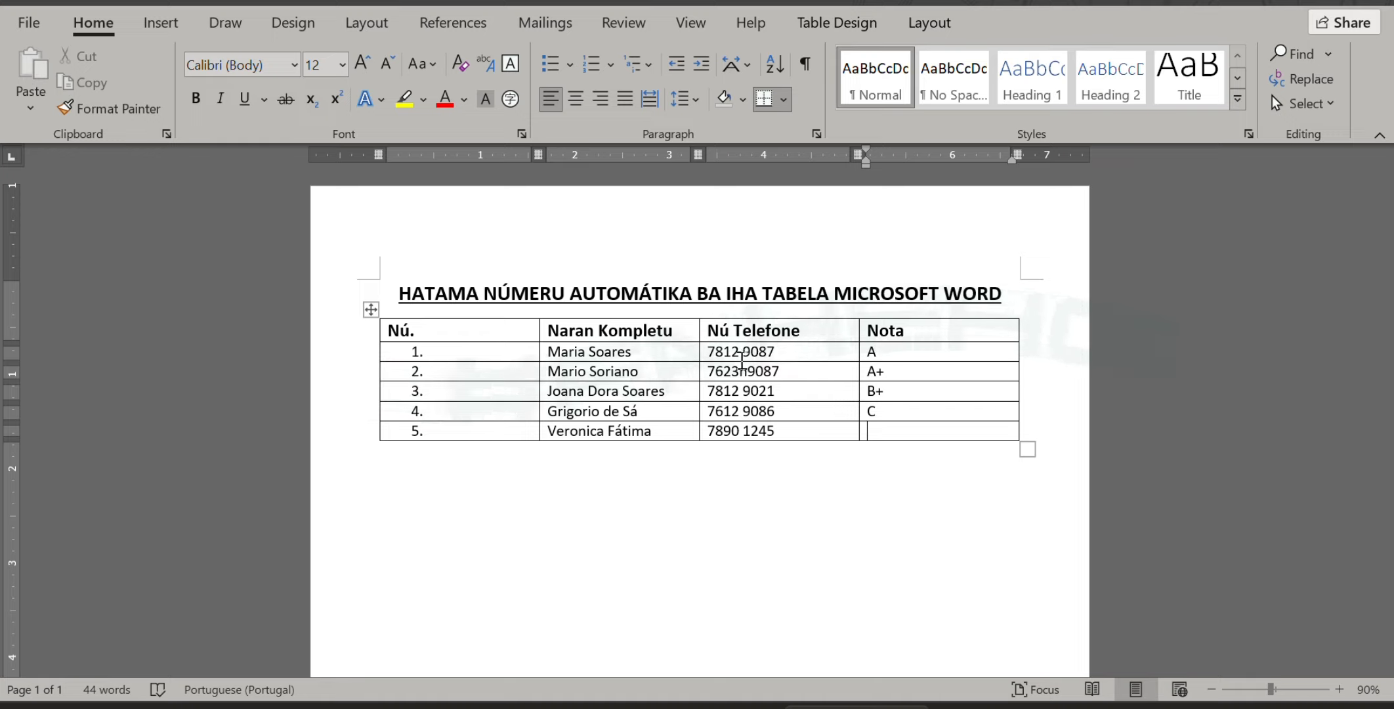
pyautogui.write('D')
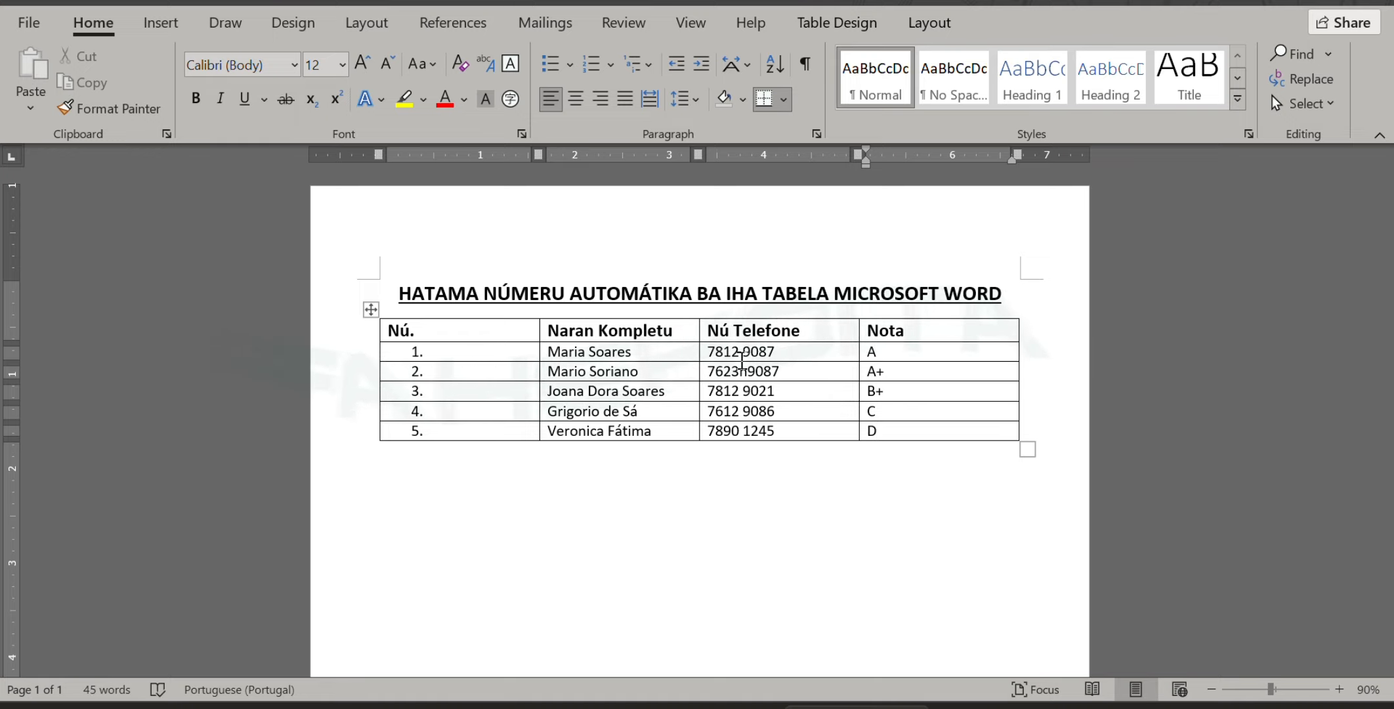
pyautogui.click(726, 466)
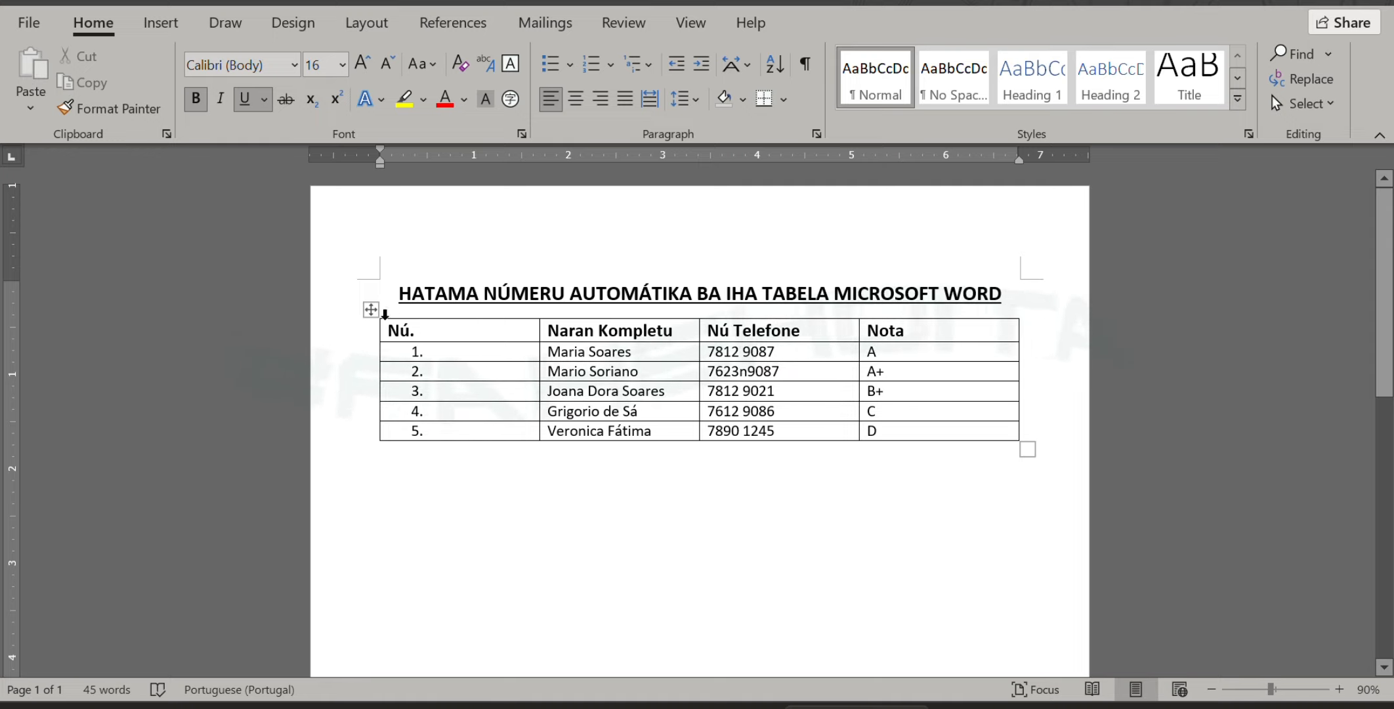
# Centre the text in every table cell with Align Center
pyautogui.click(370, 309)
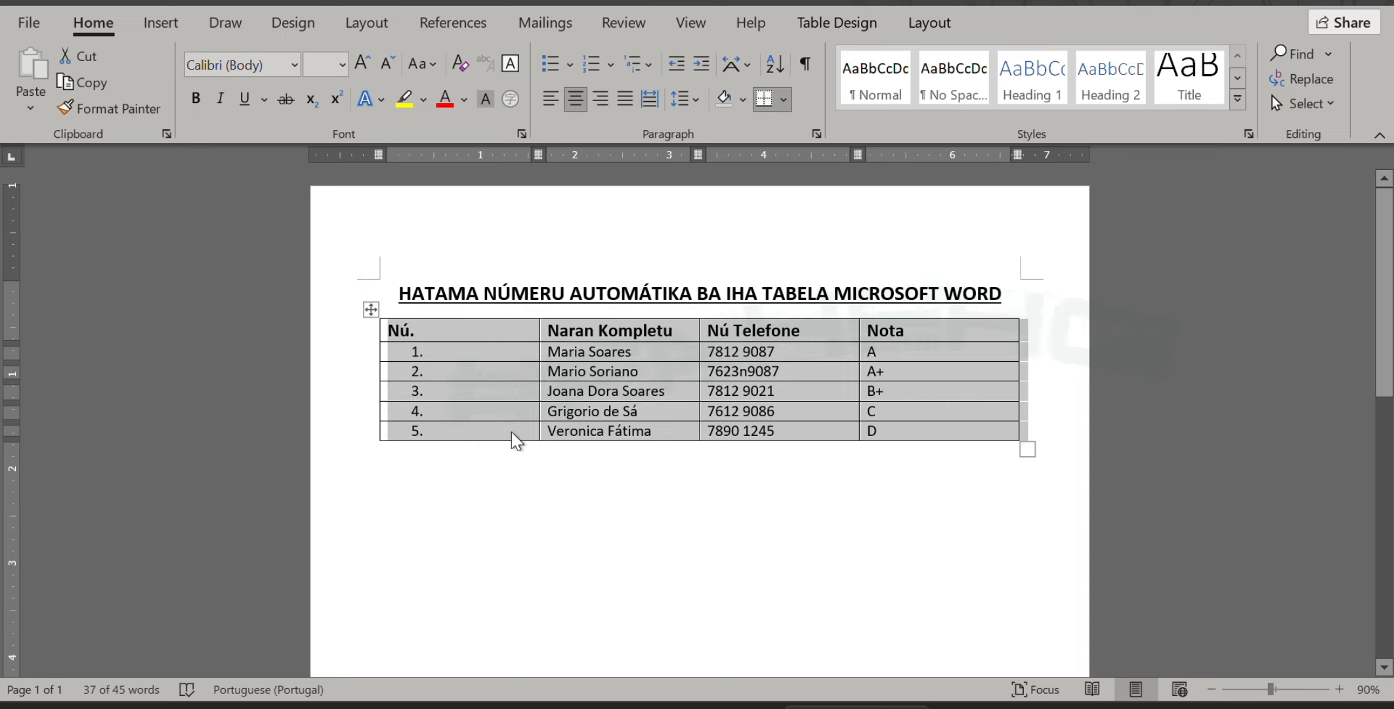
pyautogui.click(905, 20)
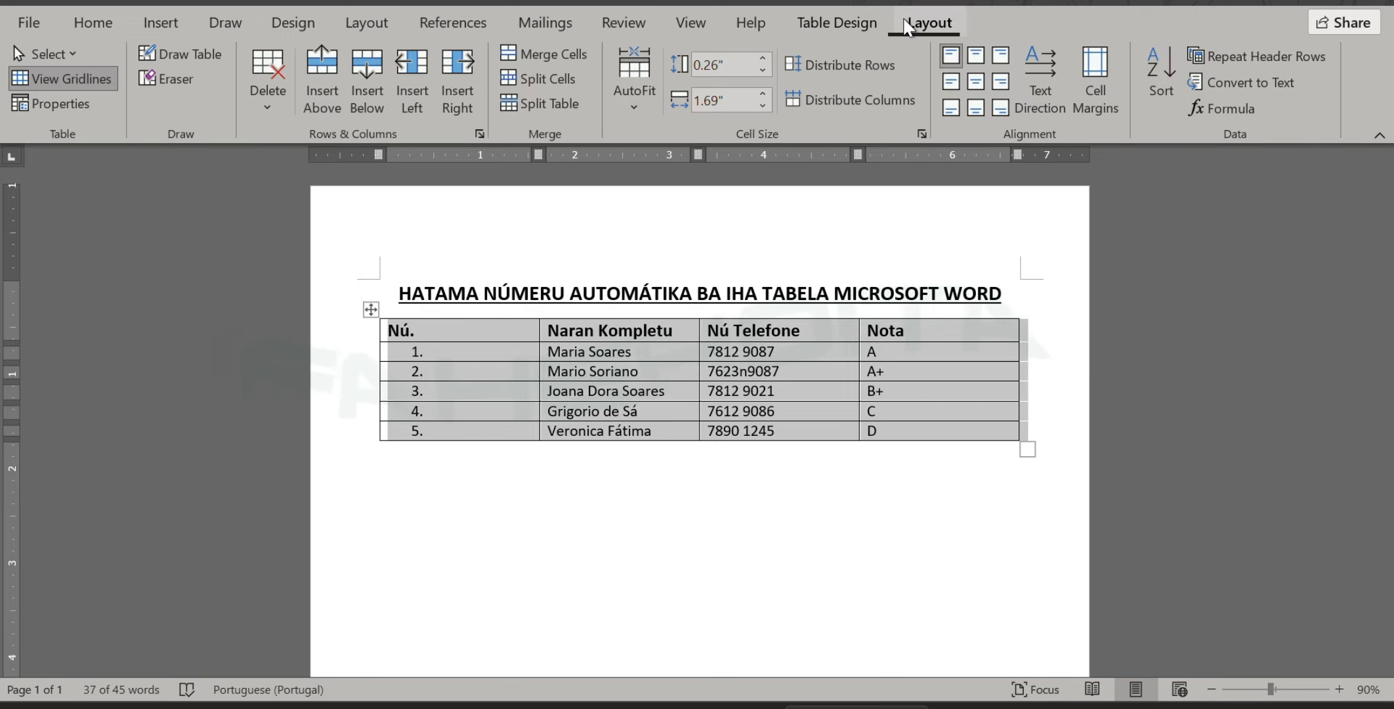
pyautogui.click(975, 82)
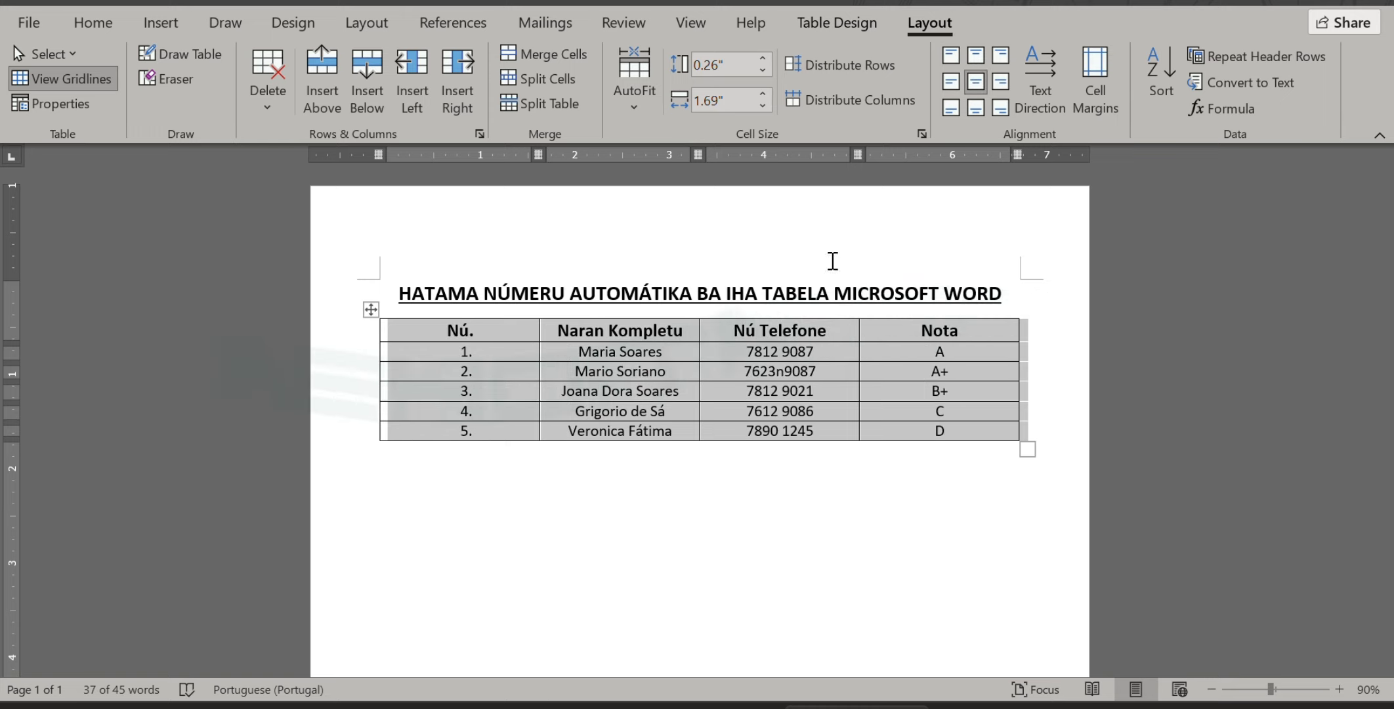
pyautogui.click(778, 392)
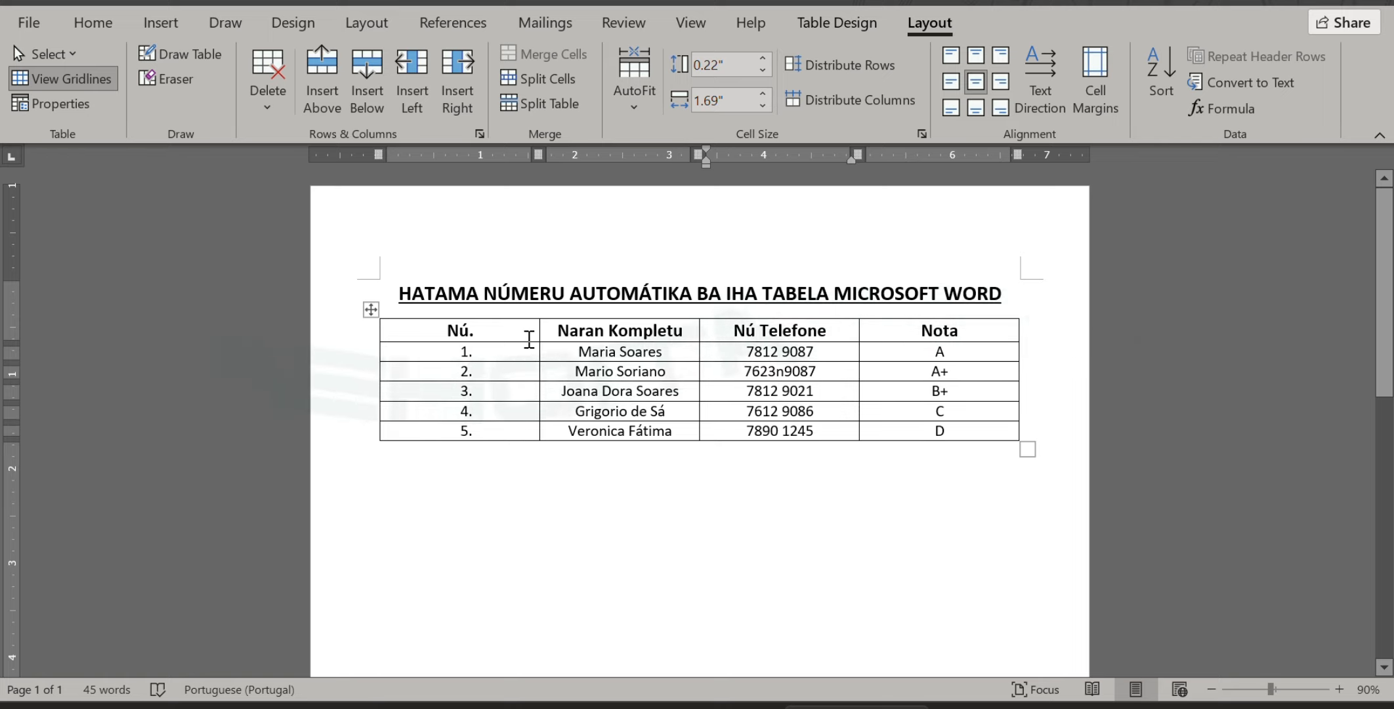
# AutoFit the table to its contents, then to the full page width
pyautogui.click(371, 309)
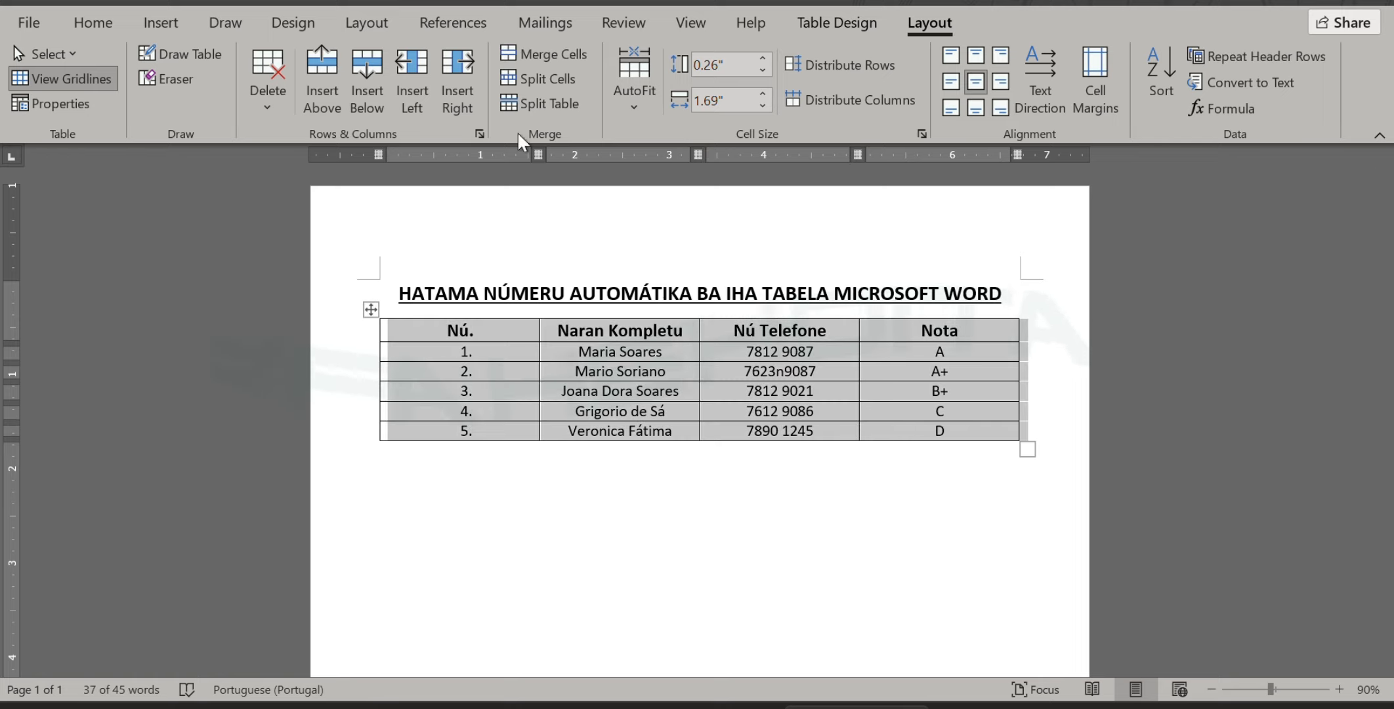
pyautogui.click(655, 115)
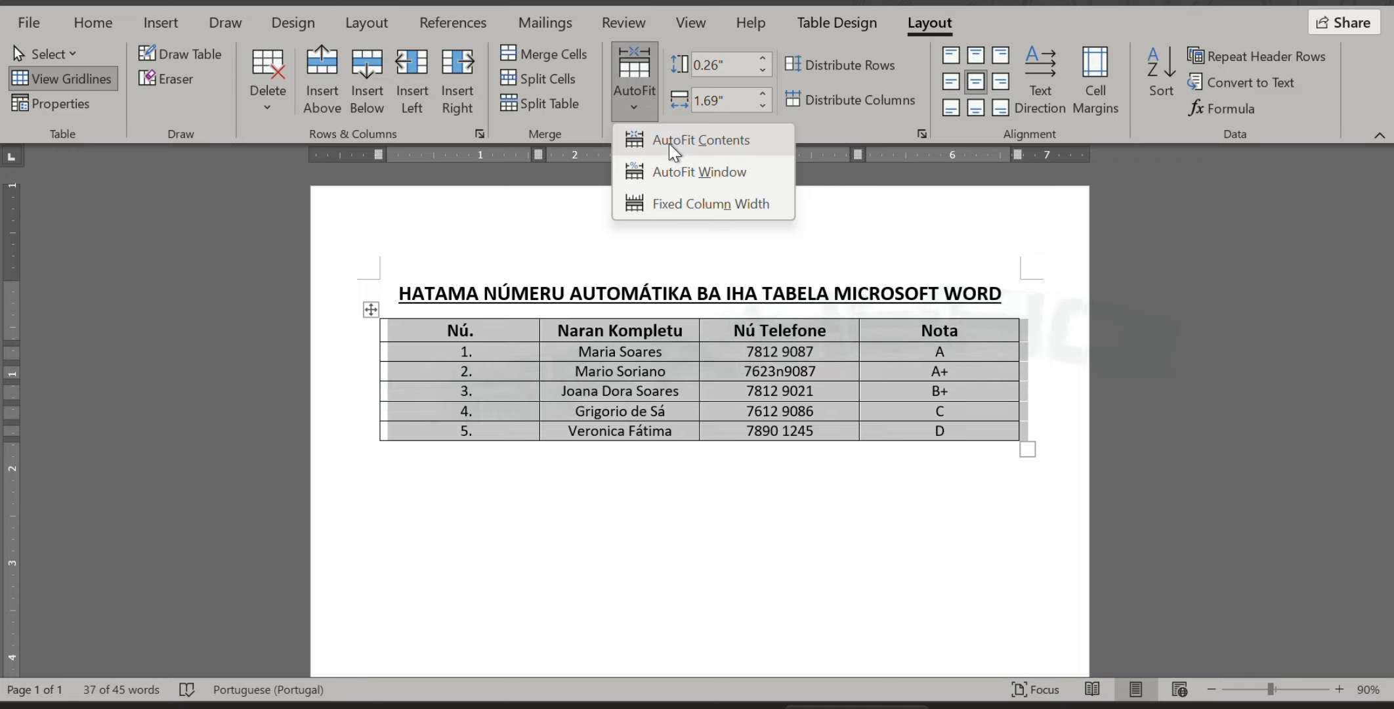
pyautogui.click(686, 205)
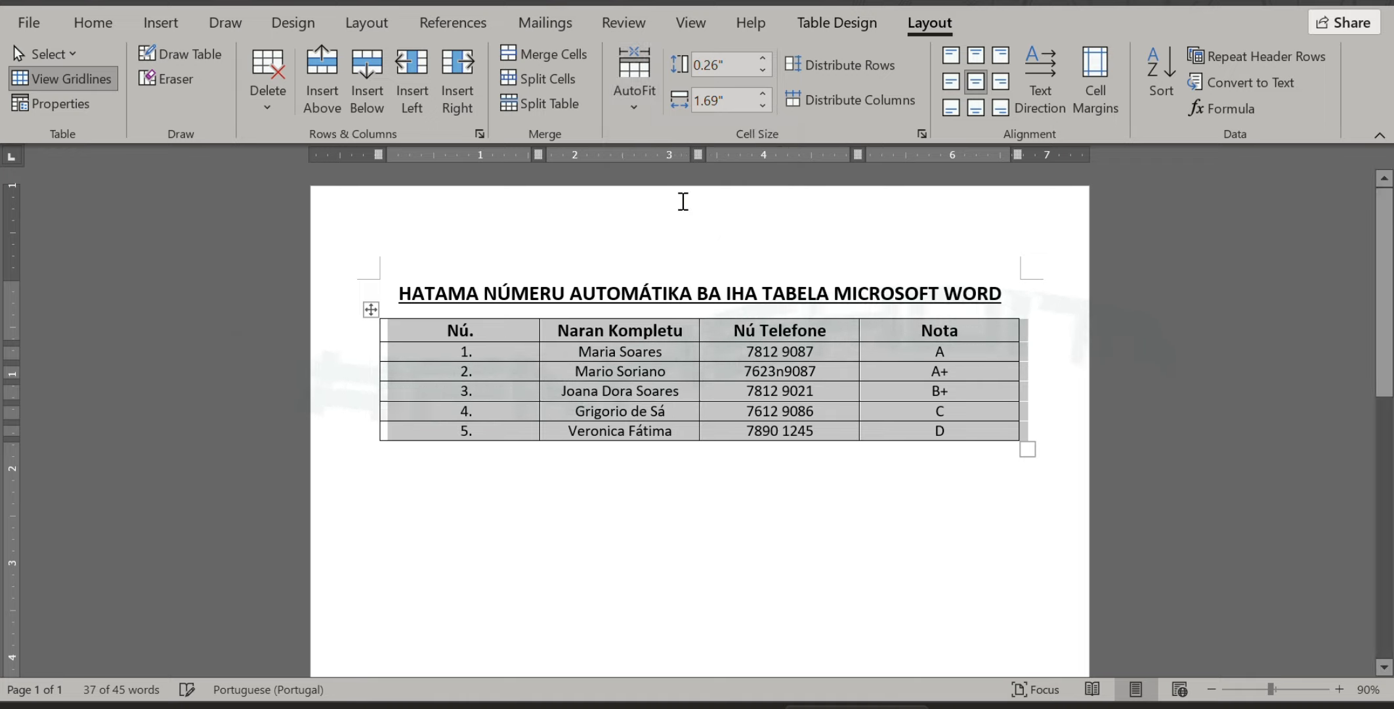
pyautogui.click(634, 82)
pyautogui.click(664, 168)
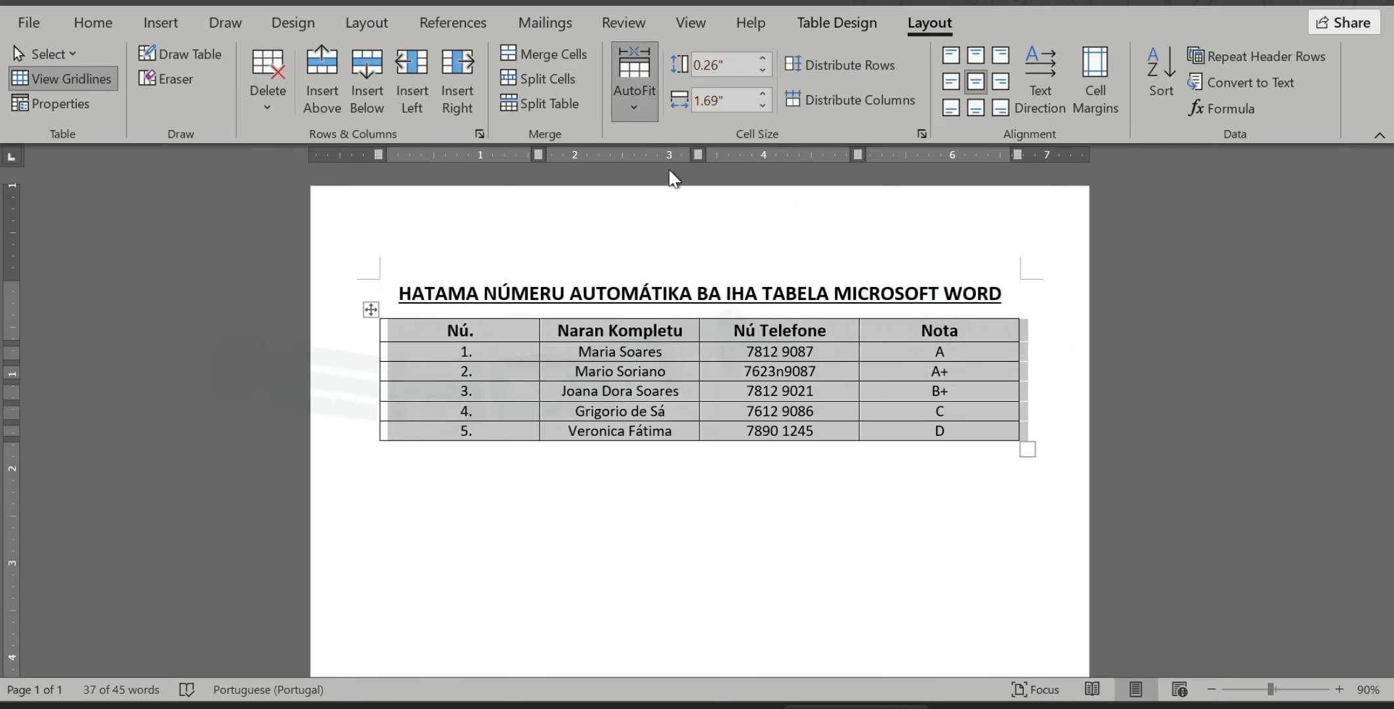
pyautogui.click(634, 92)
pyautogui.click(659, 135)
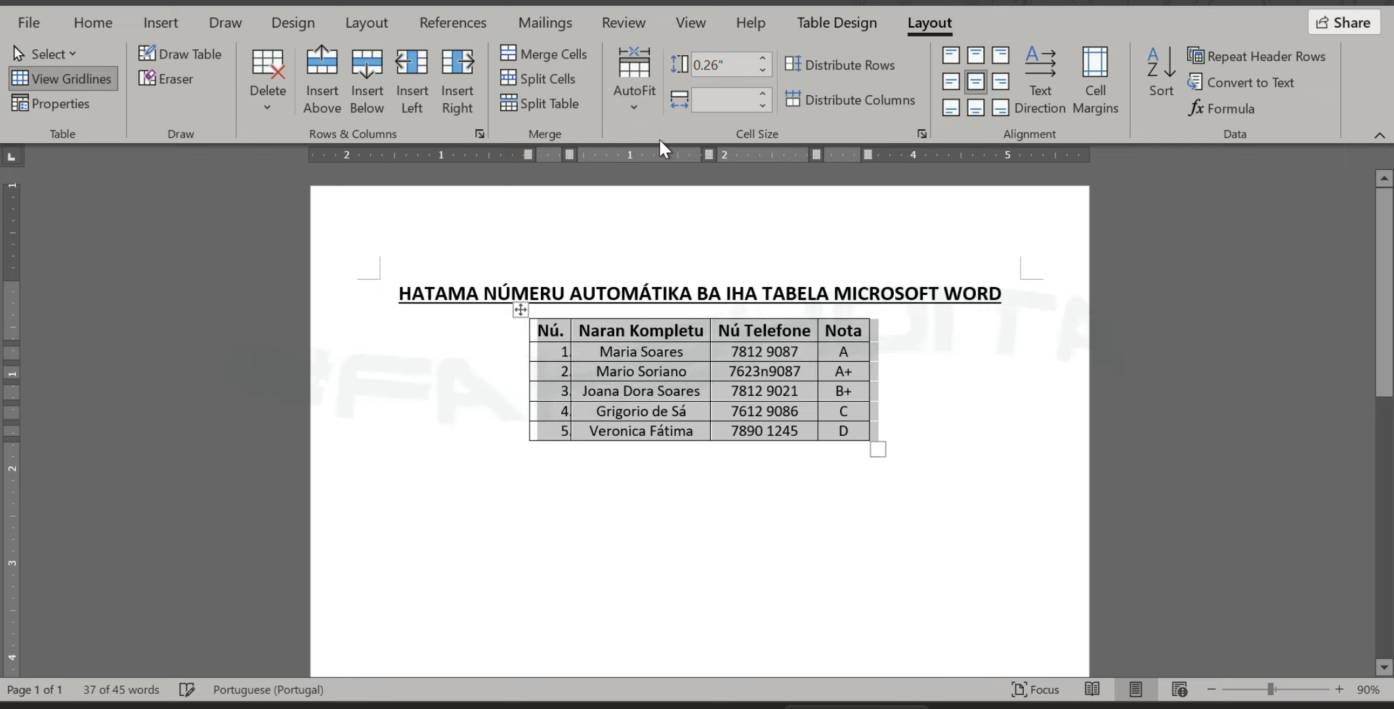
pyautogui.click(640, 95)
pyautogui.click(681, 172)
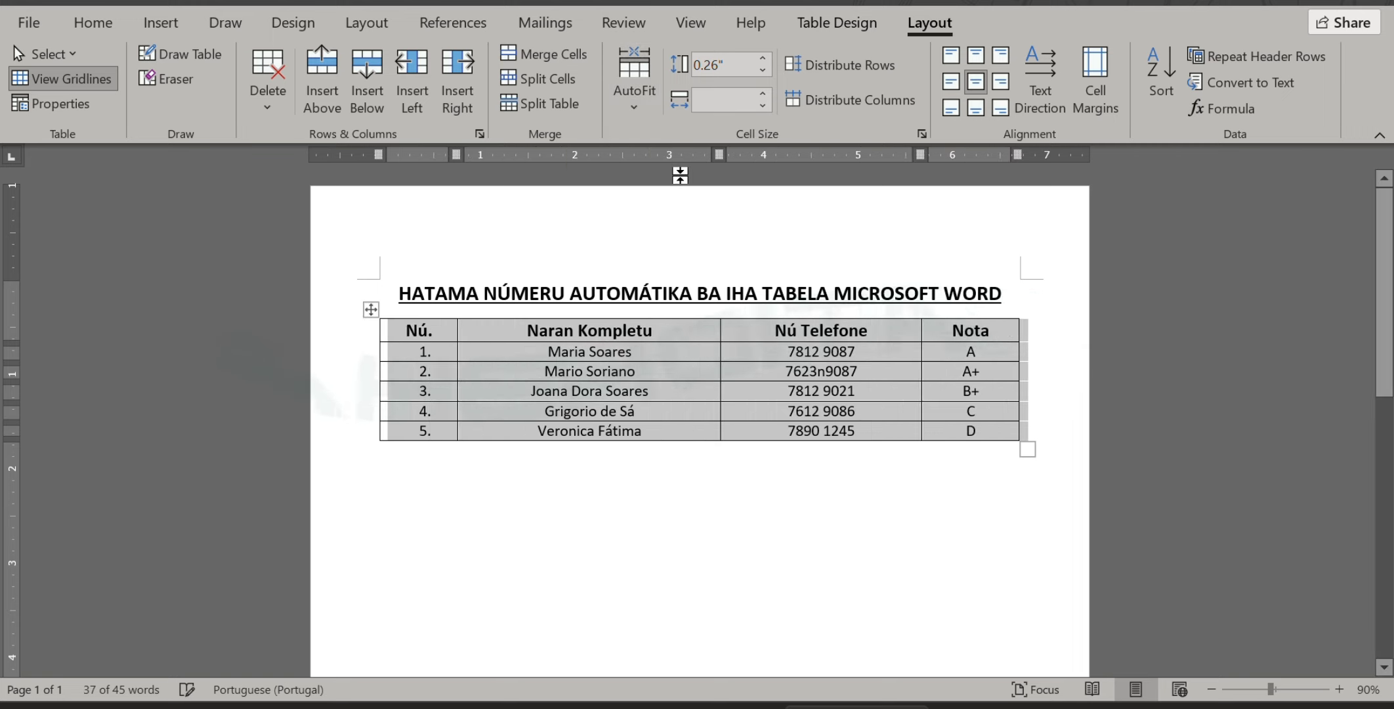
pyautogui.click(475, 342)
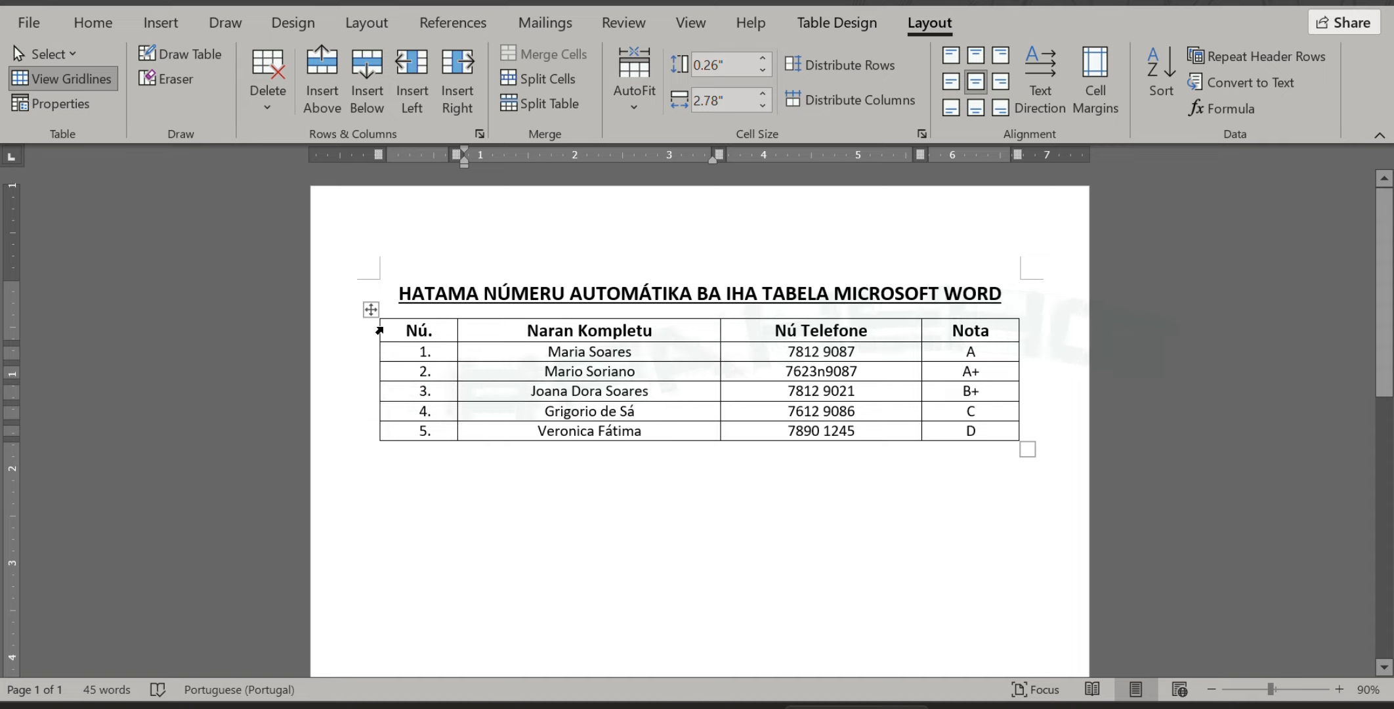
# Select the table's header row and shade it Green, Accent 6, Lighter 40%
pyautogui.moveTo(404, 330); pyautogui.dragTo(673, 329)
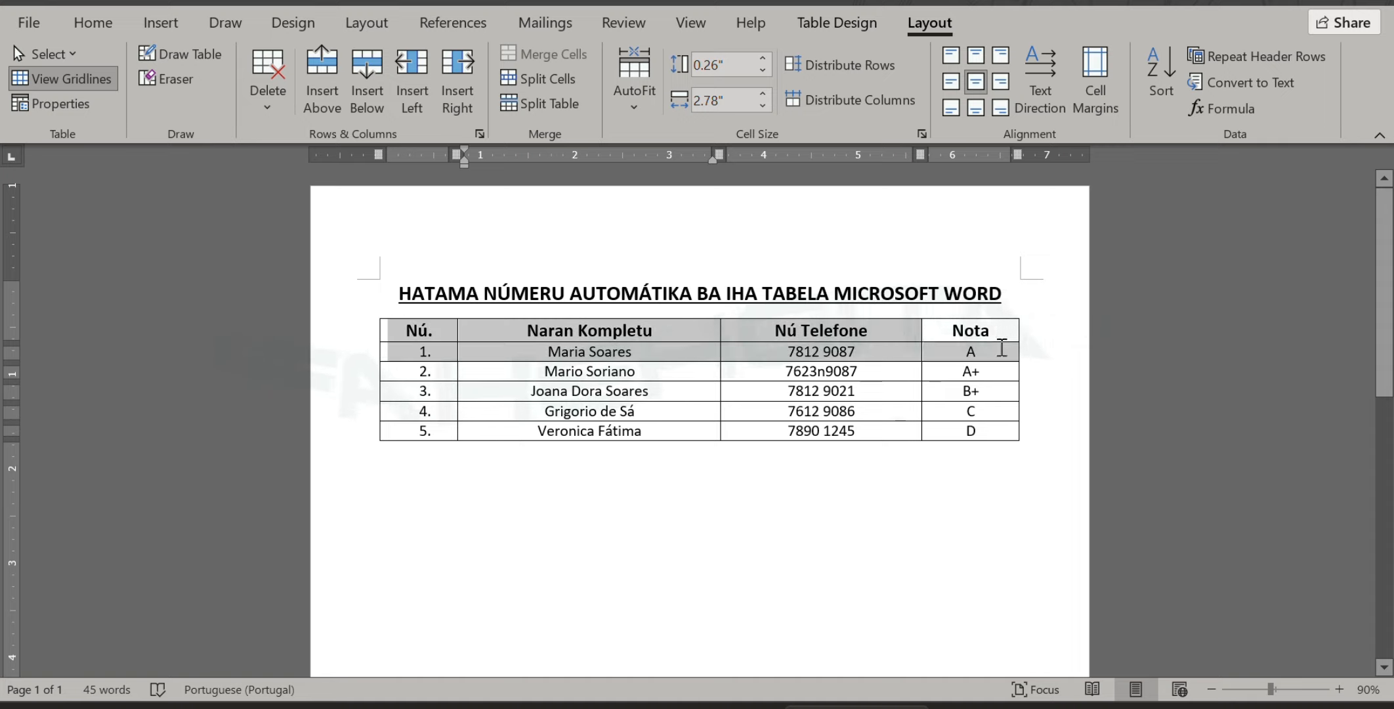
pyautogui.moveTo(1002, 348); pyautogui.dragTo(1067, 304)
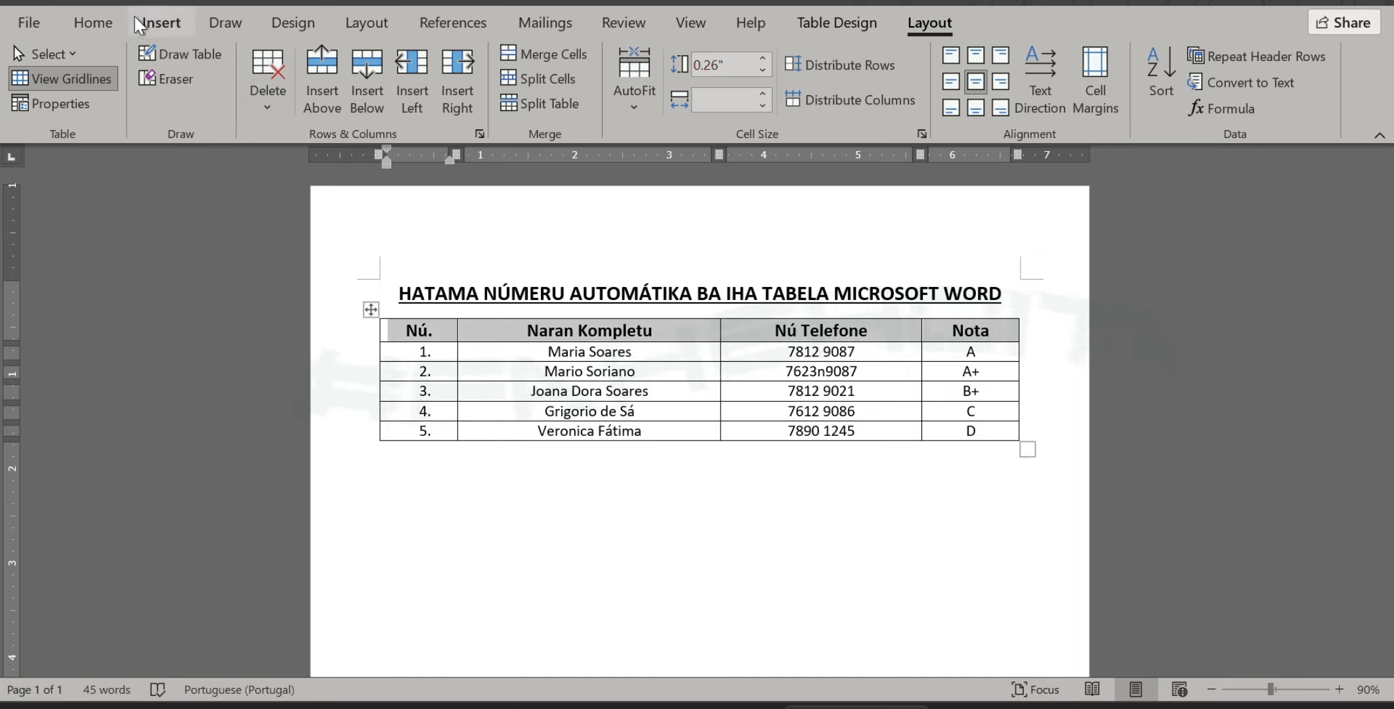
pyautogui.click(115, 24)
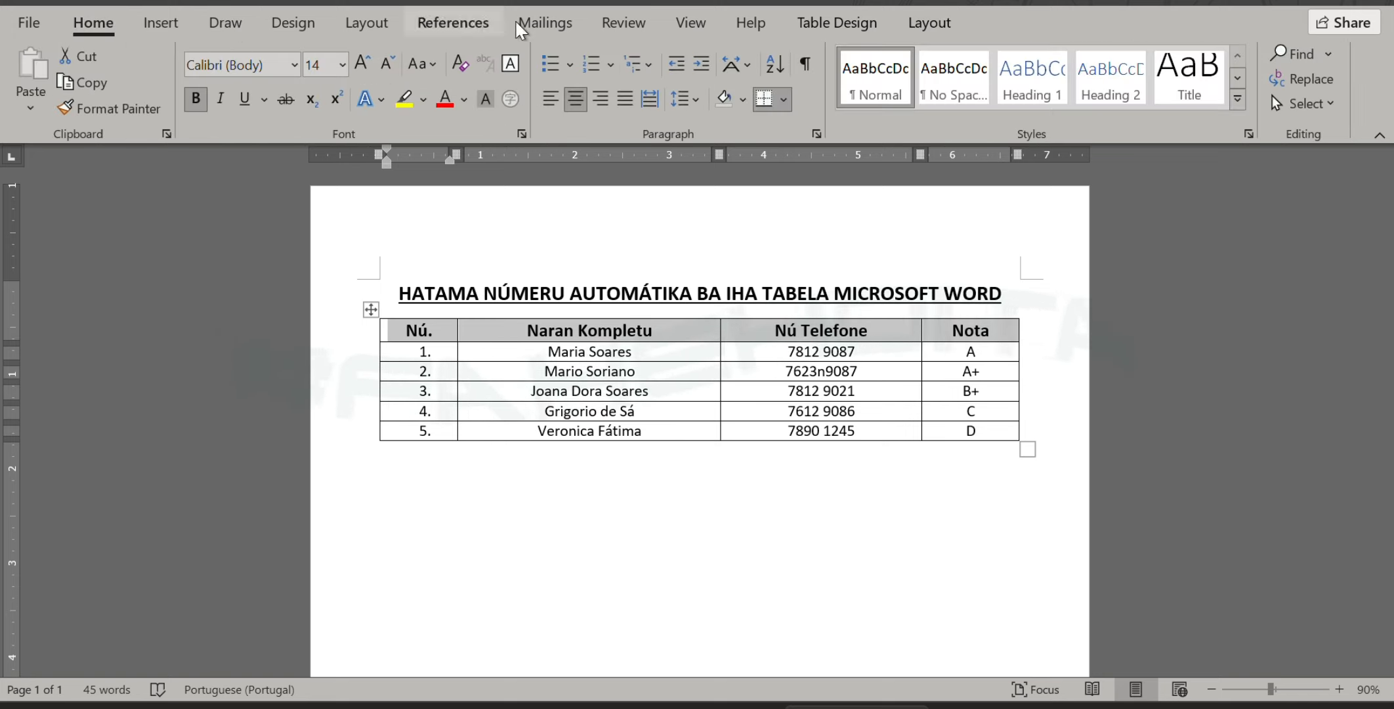
pyautogui.click(857, 19)
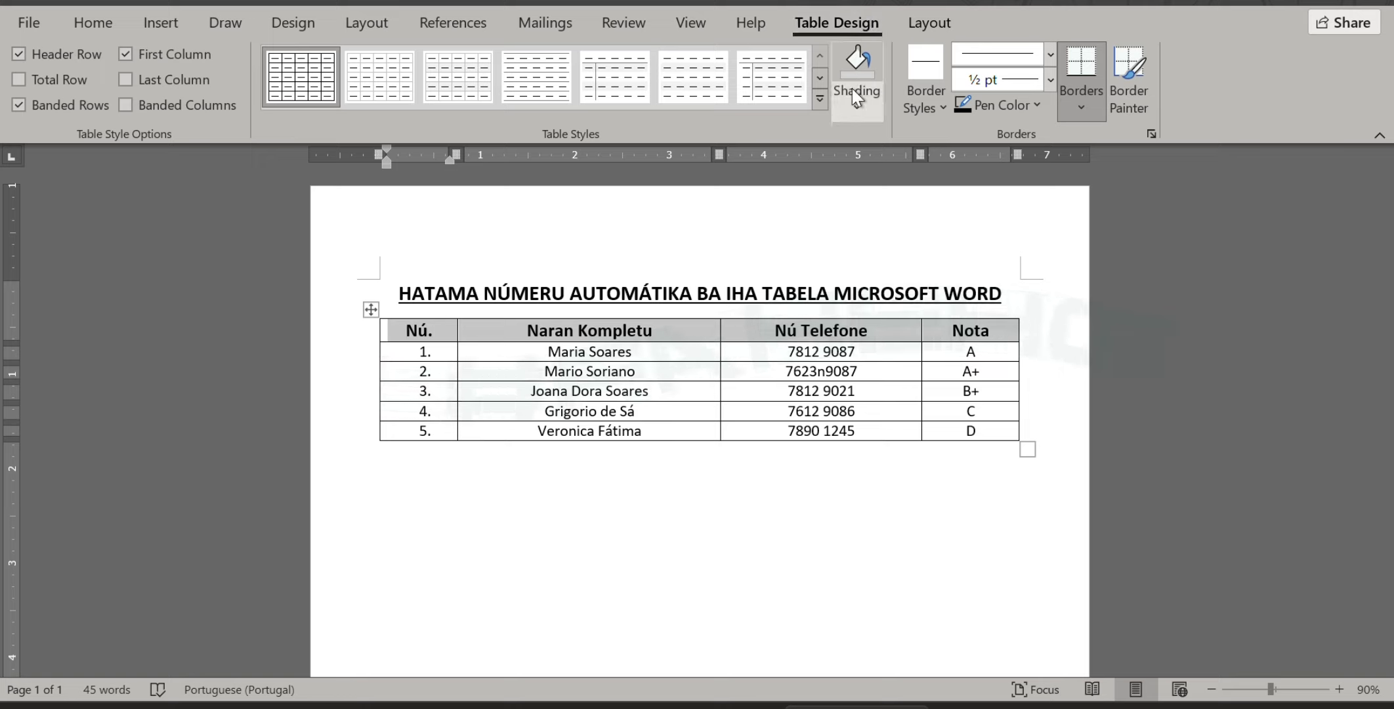
pyautogui.click(847, 111)
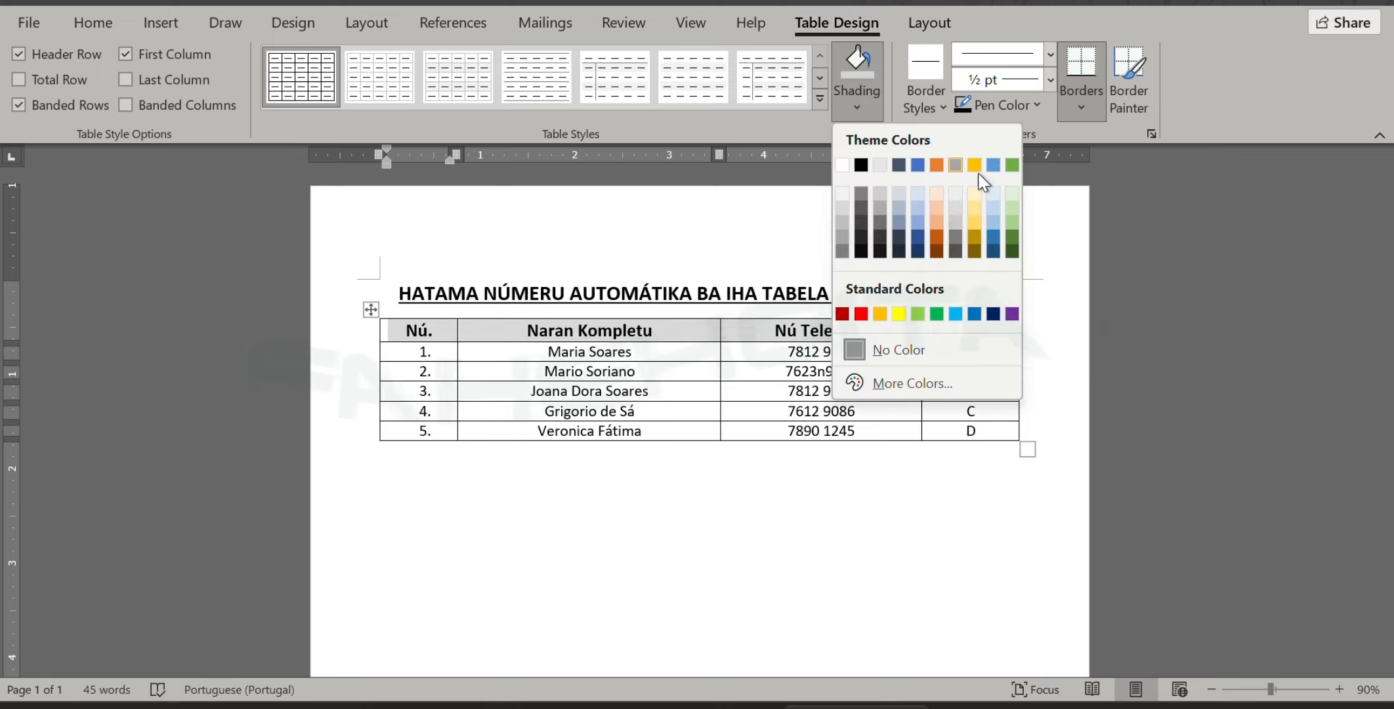
pyautogui.click(1011, 222)
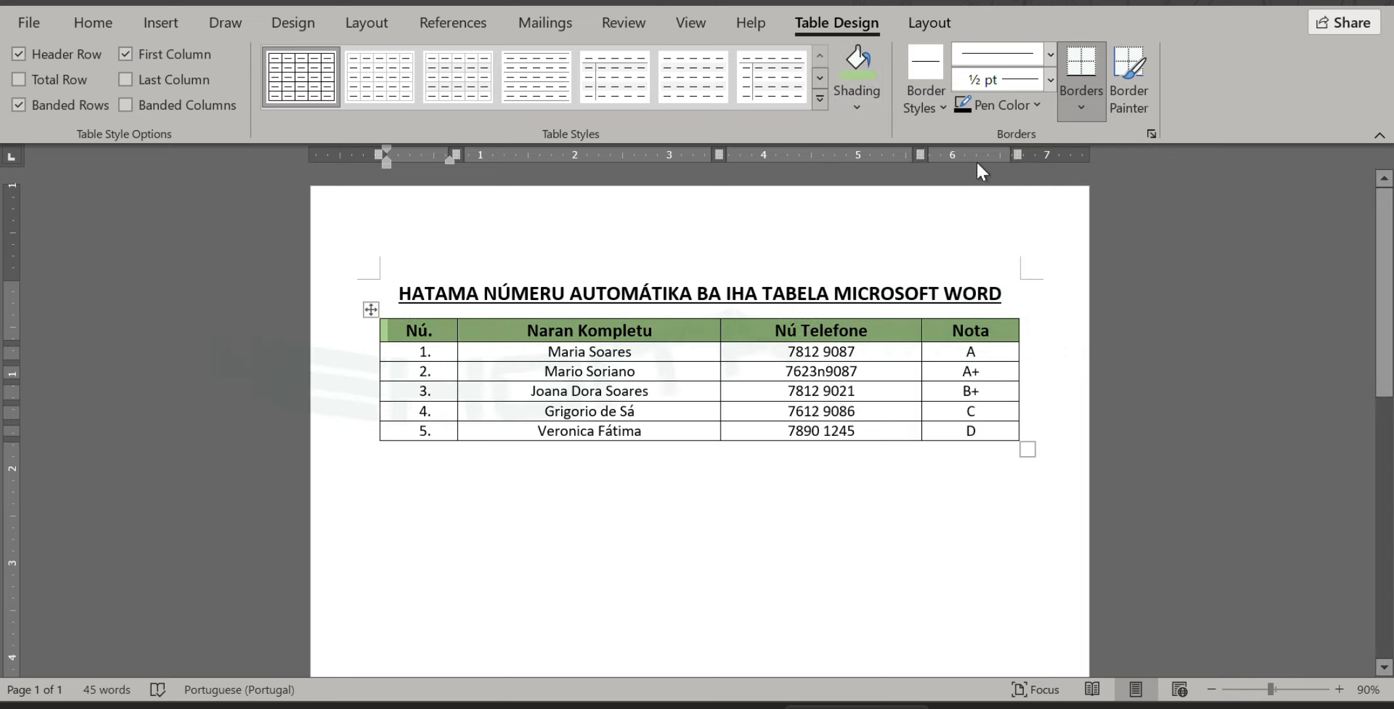
# Set the border pen to dark orange with a thick 3 pt line and paint it under the header row
pyautogui.click(1022, 107)
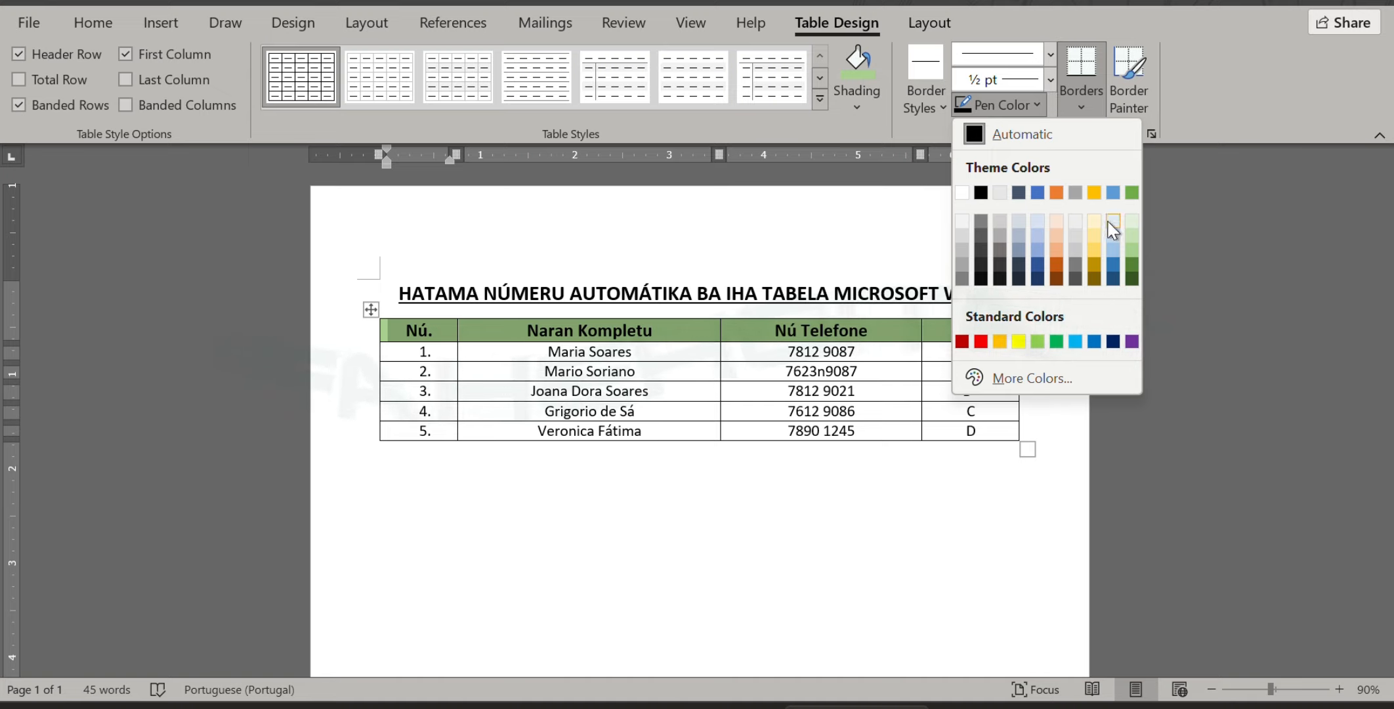
pyautogui.click(1056, 277)
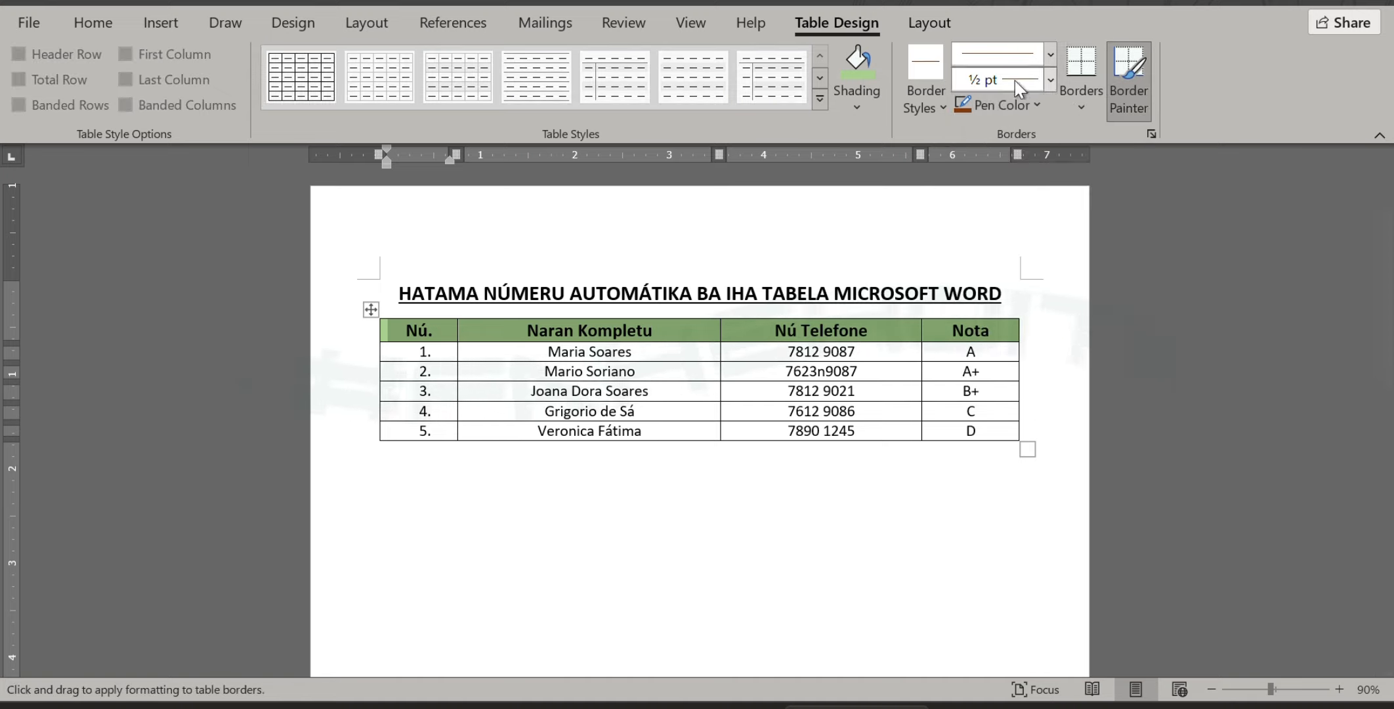
pyautogui.click(1051, 55)
pyautogui.click(1051, 55)
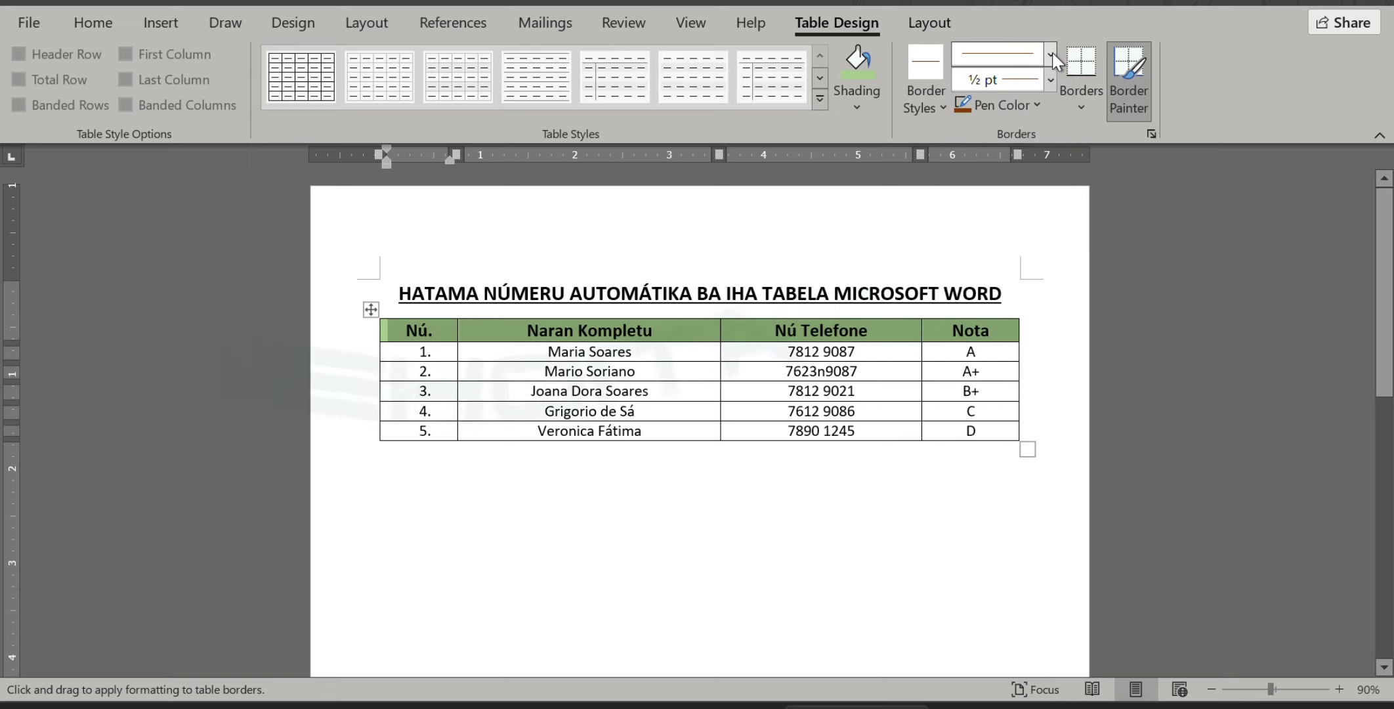
pyautogui.click(1051, 55)
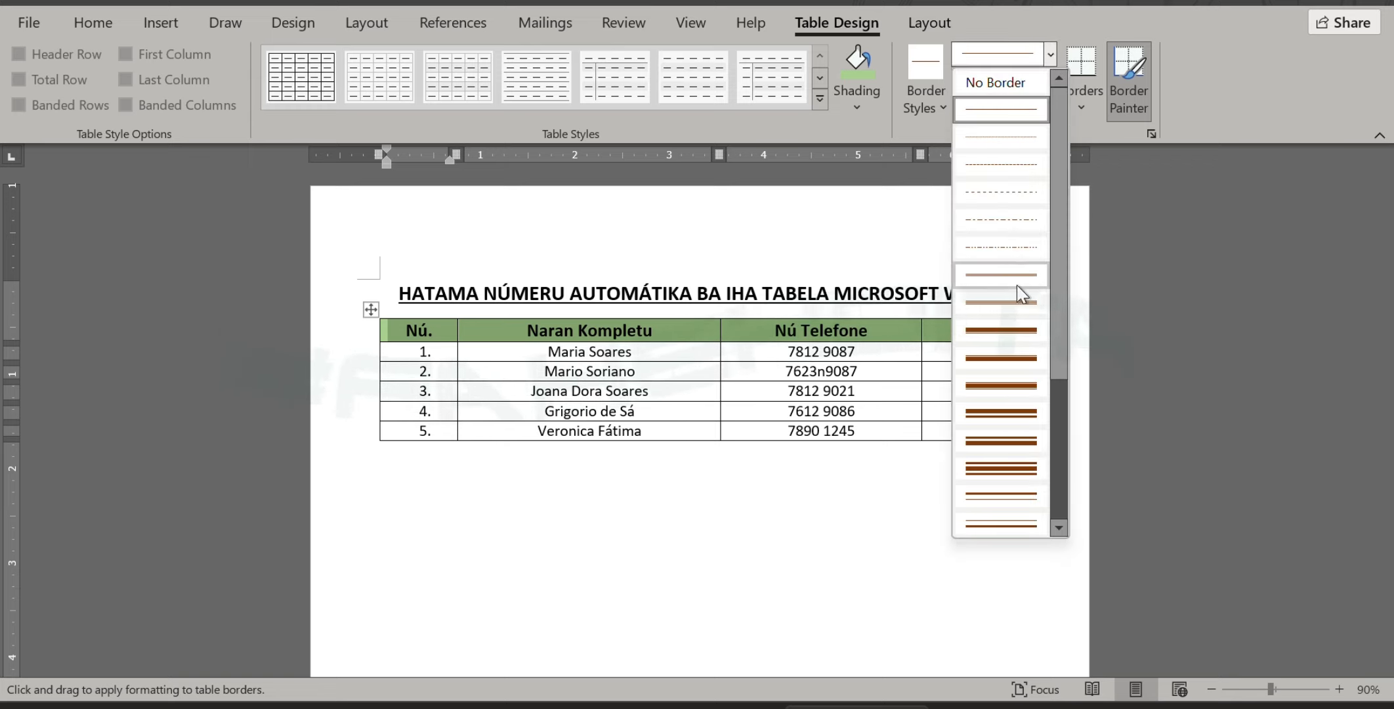
pyautogui.click(999, 358)
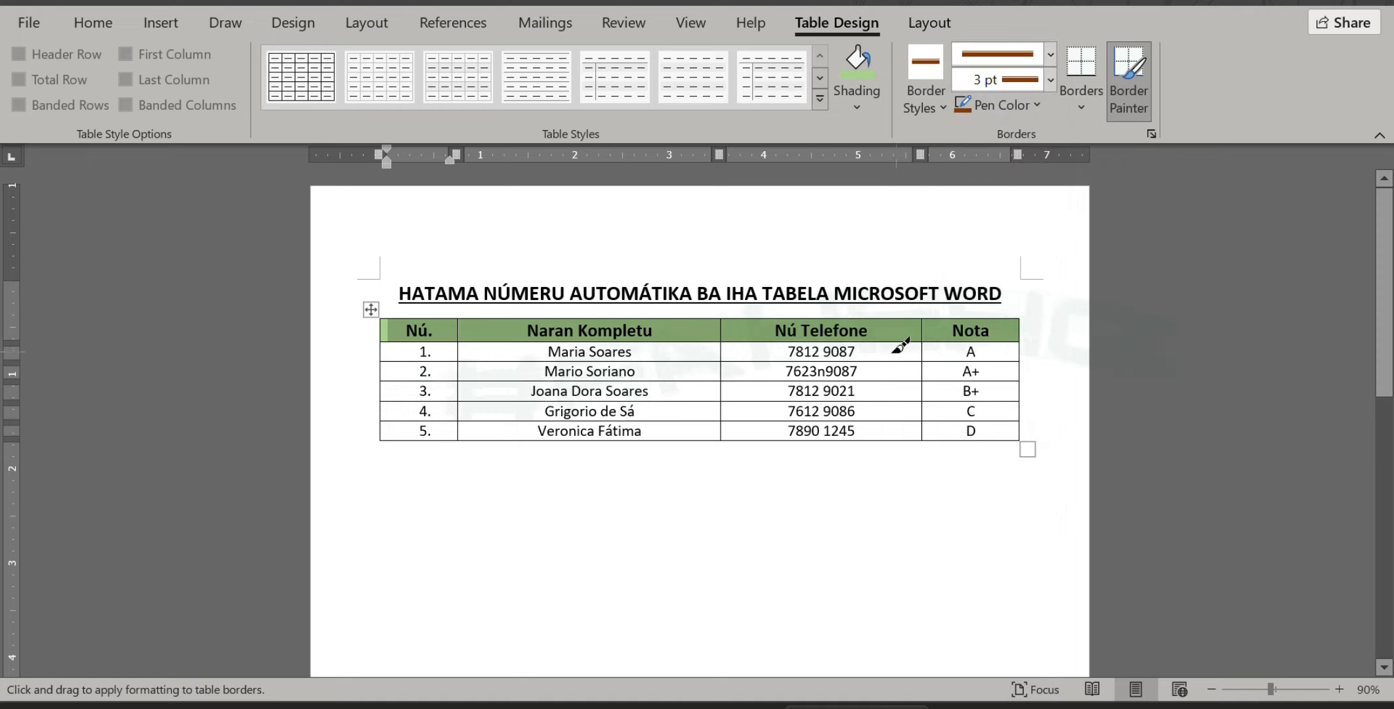
pyautogui.moveTo(1012, 336); pyautogui.dragTo(456, 330)
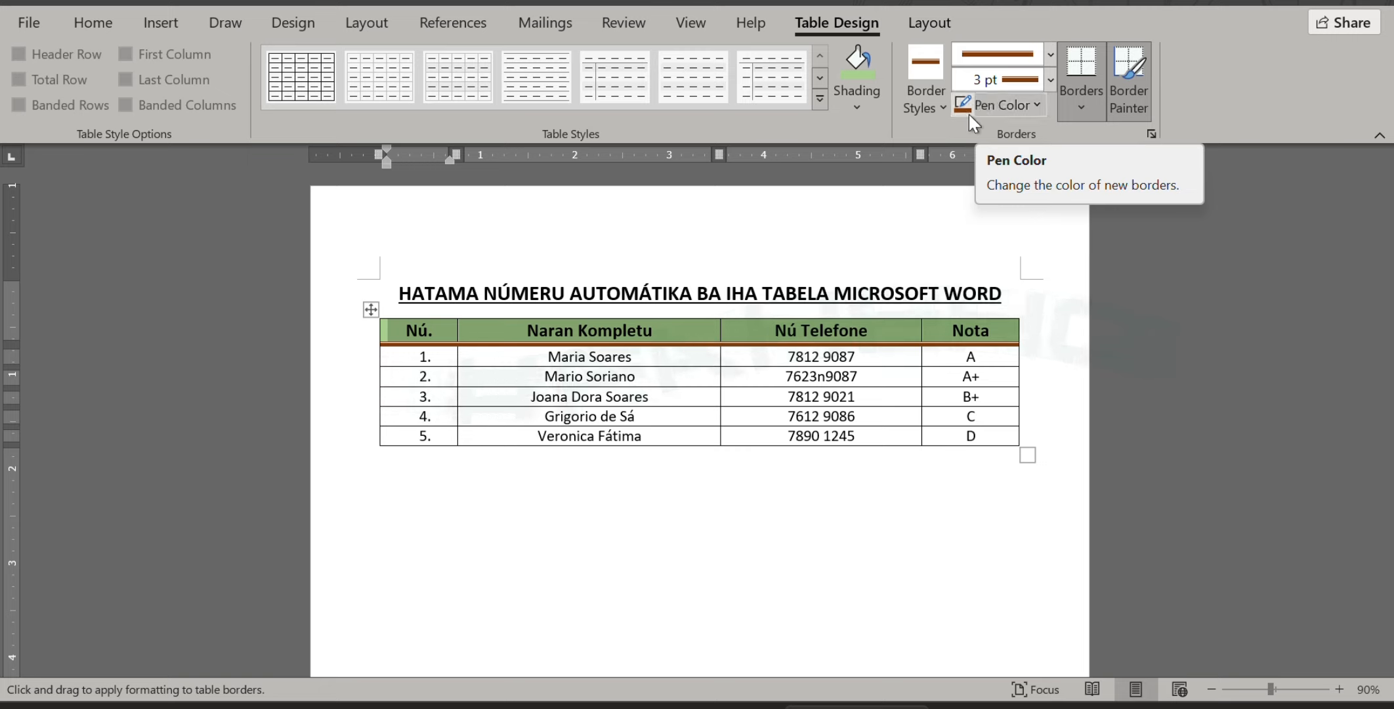
pyautogui.click(96, 21)
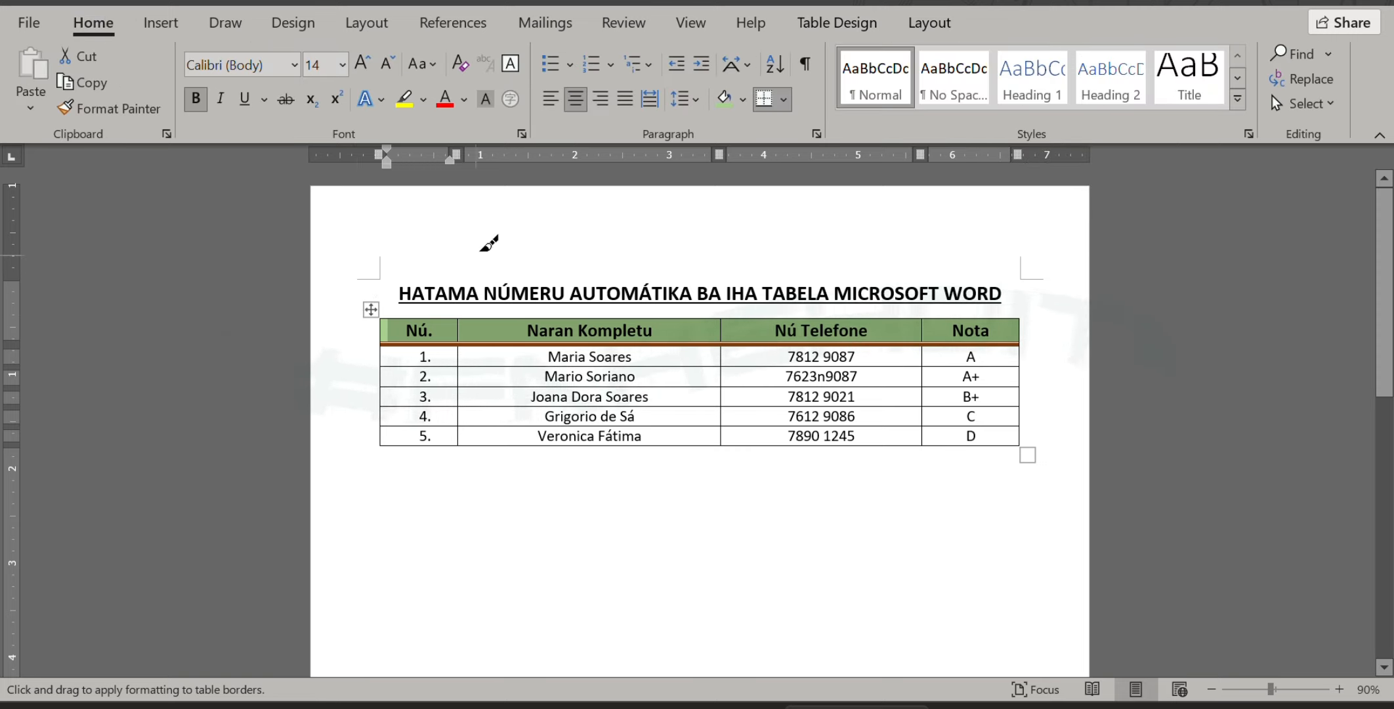
pyautogui.press('Escape')
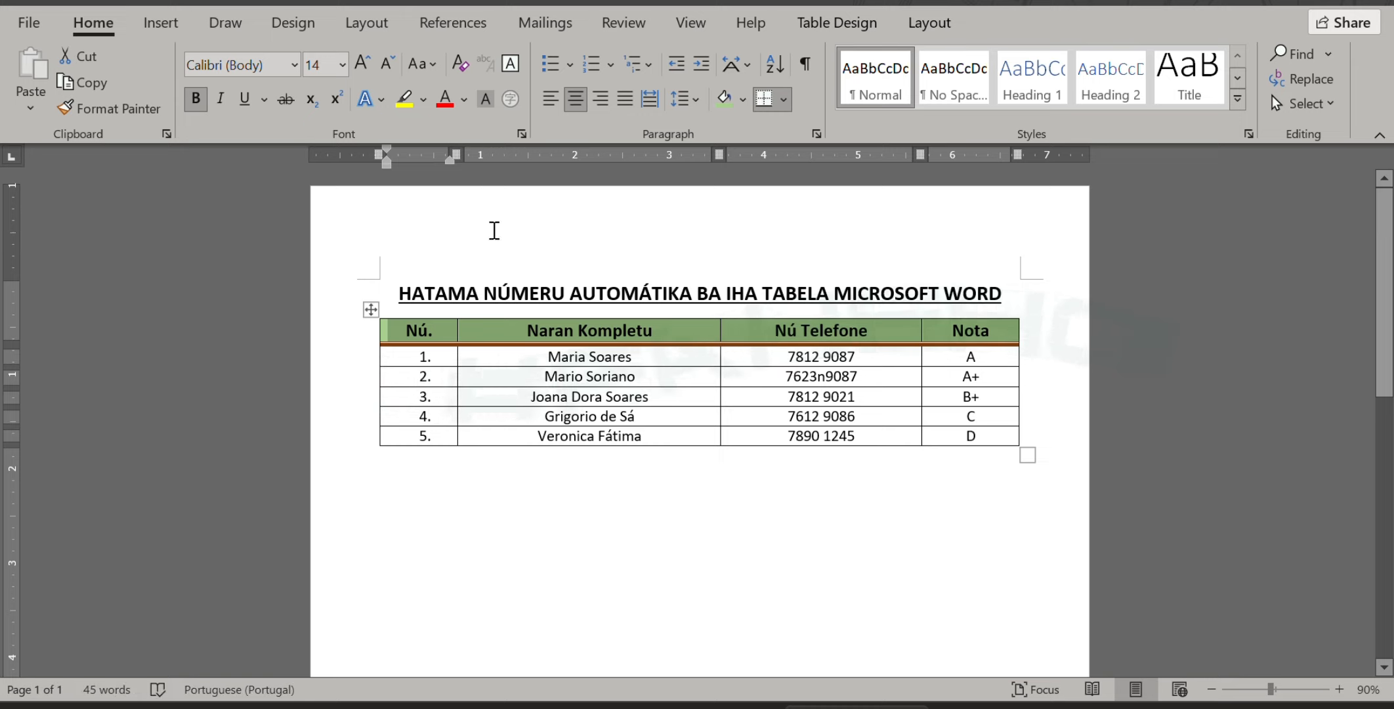
pyautogui.click(370, 309)
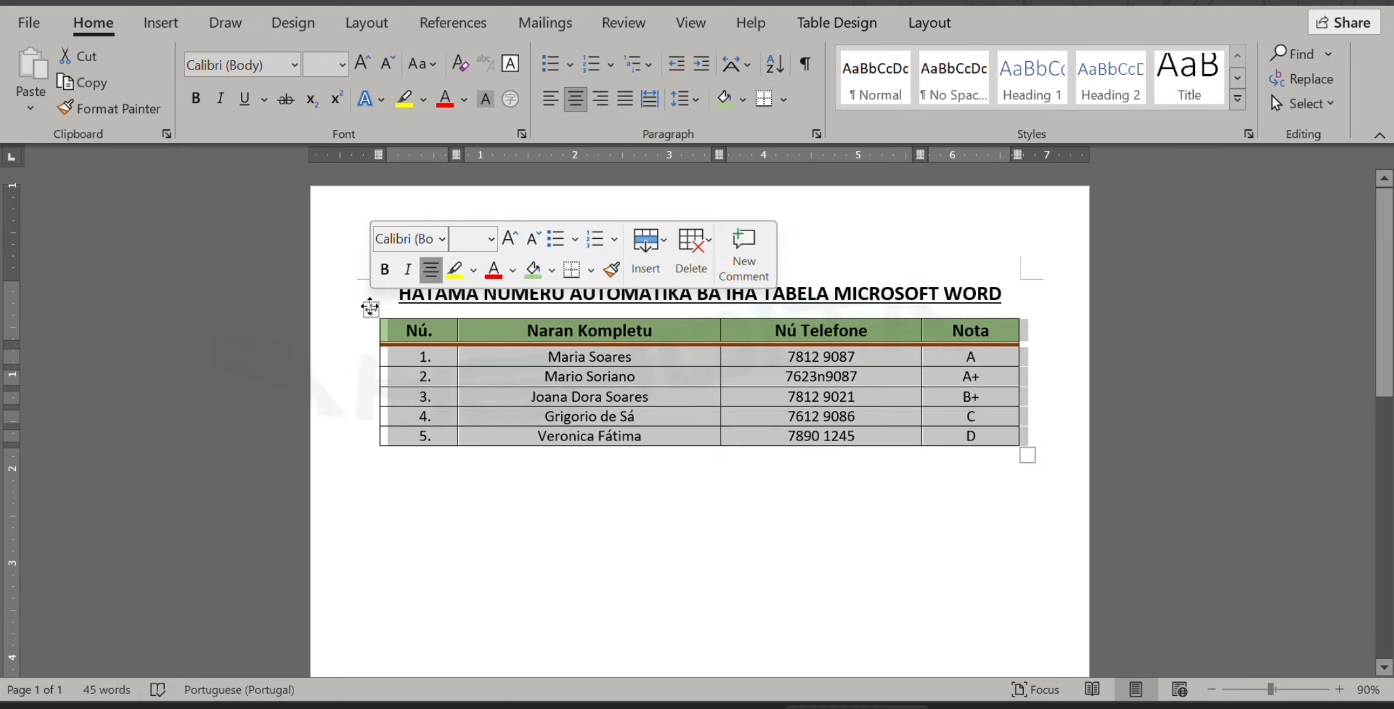
pyautogui.click(785, 100)
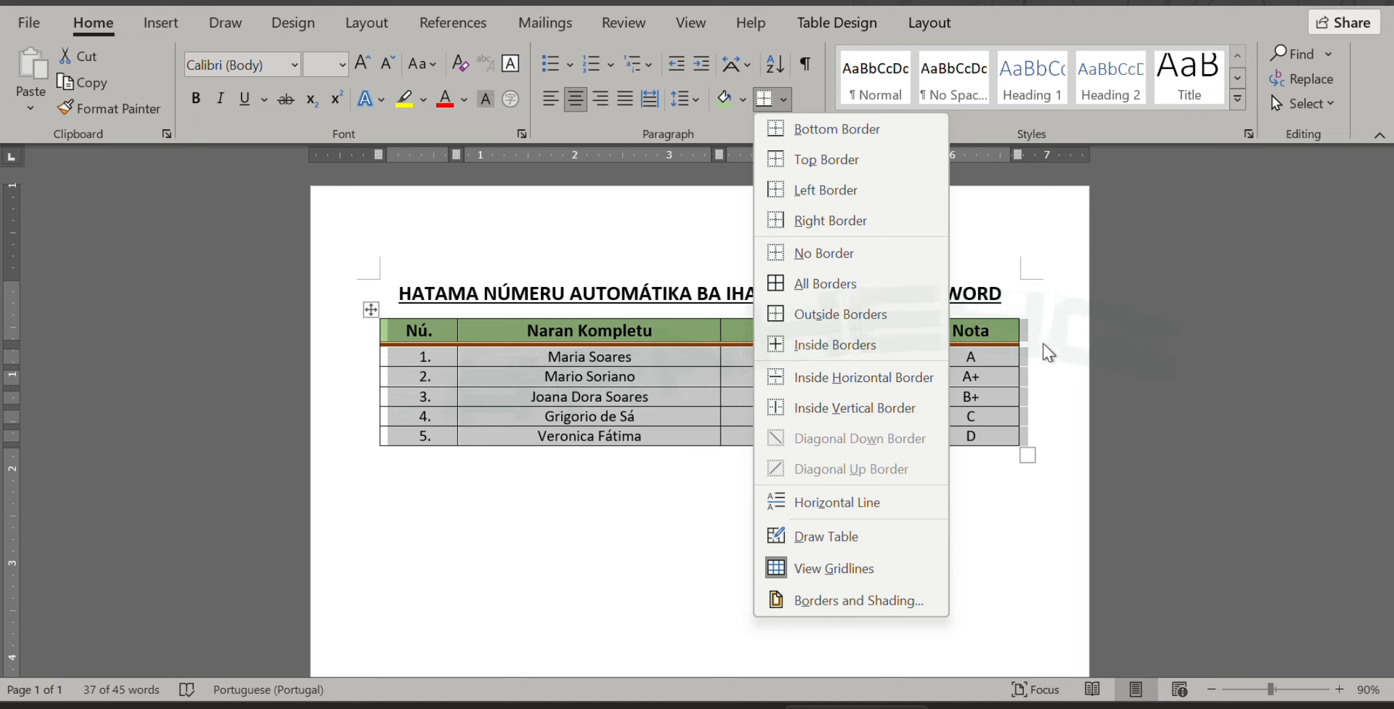
pyautogui.click(816, 318)
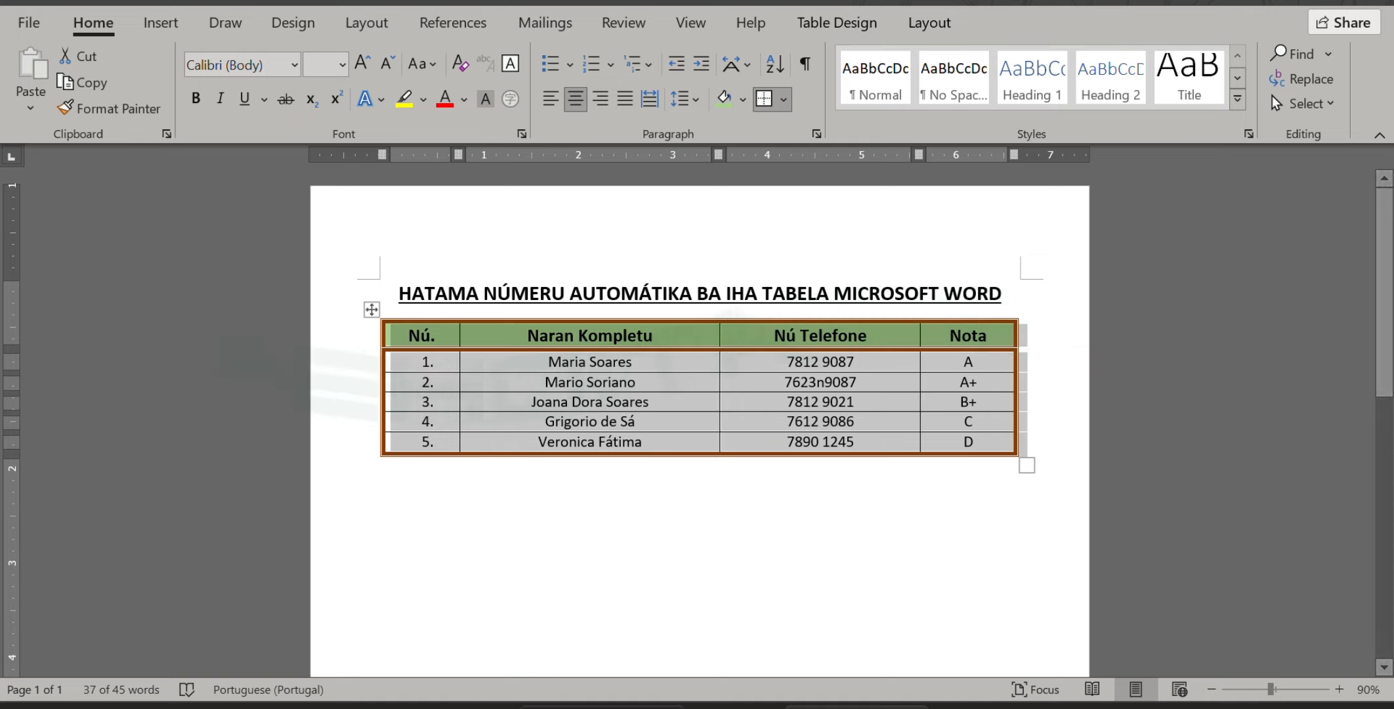
pyautogui.click(711, 558)
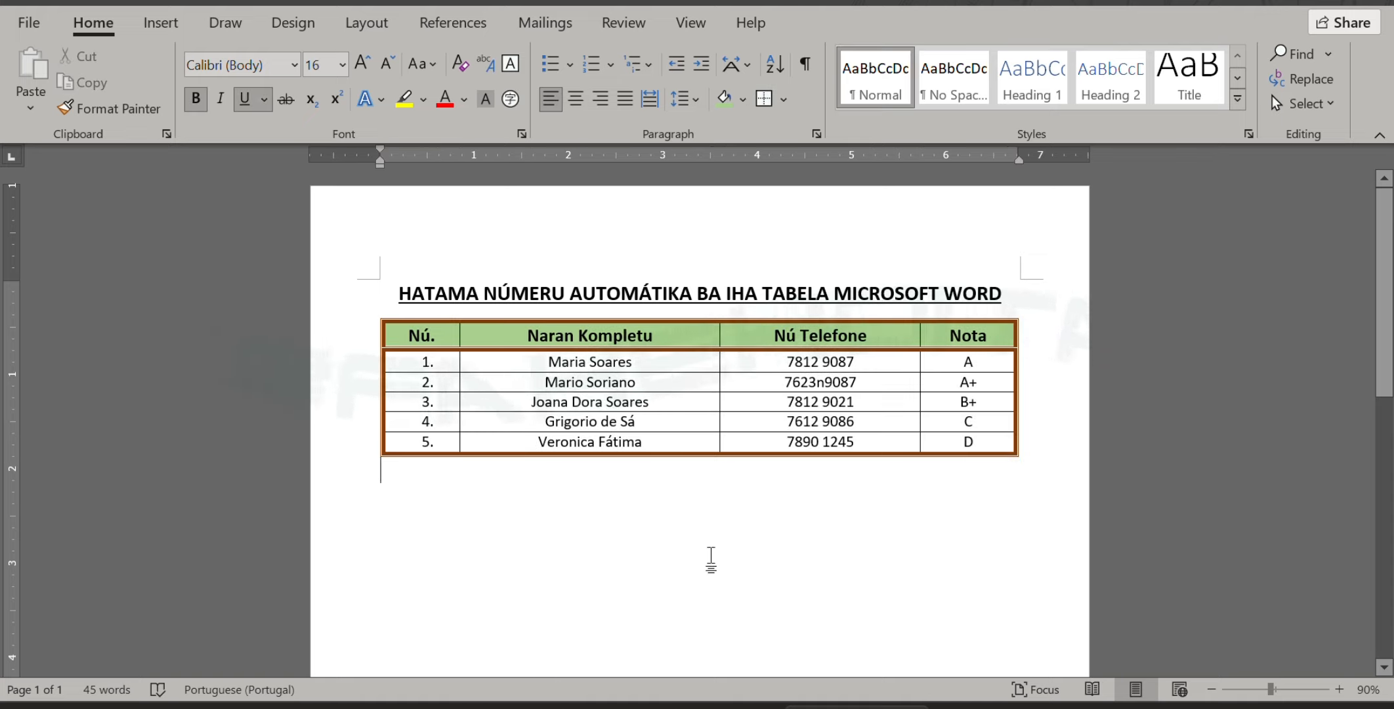
pyautogui.hotkey('ctrl', 'z')
pyautogui.click(730, 532)
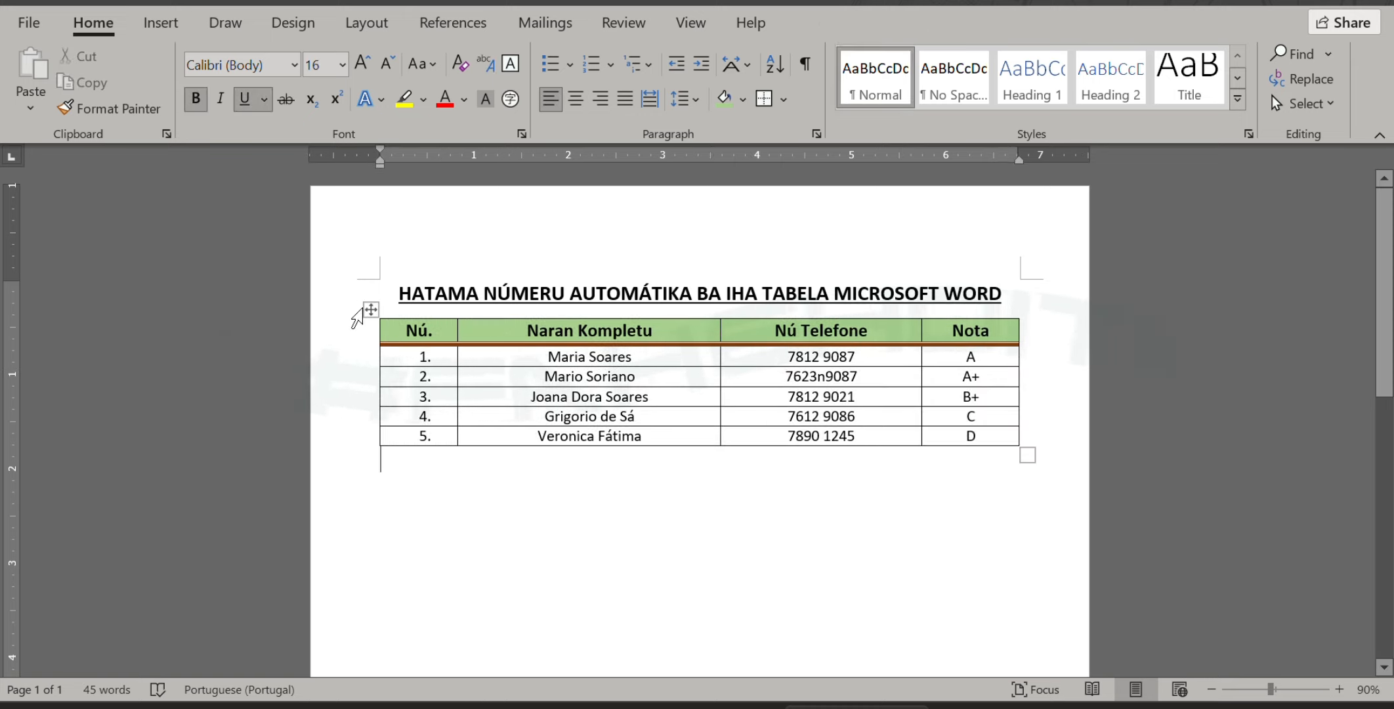
# Pick the plain black 1½ pt preset from Border Styles to load Border Painter
pyautogui.click(362, 317)
pyautogui.click(382, 315)
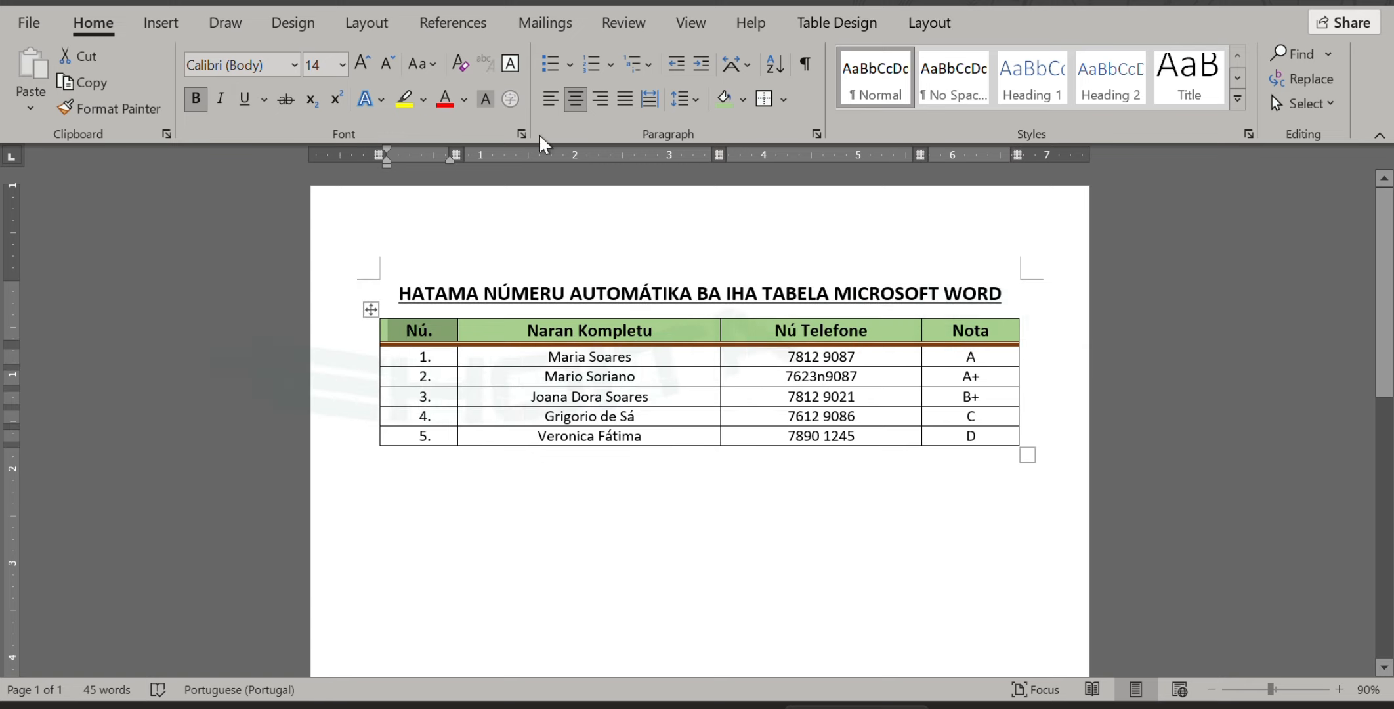
pyautogui.click(857, 27)
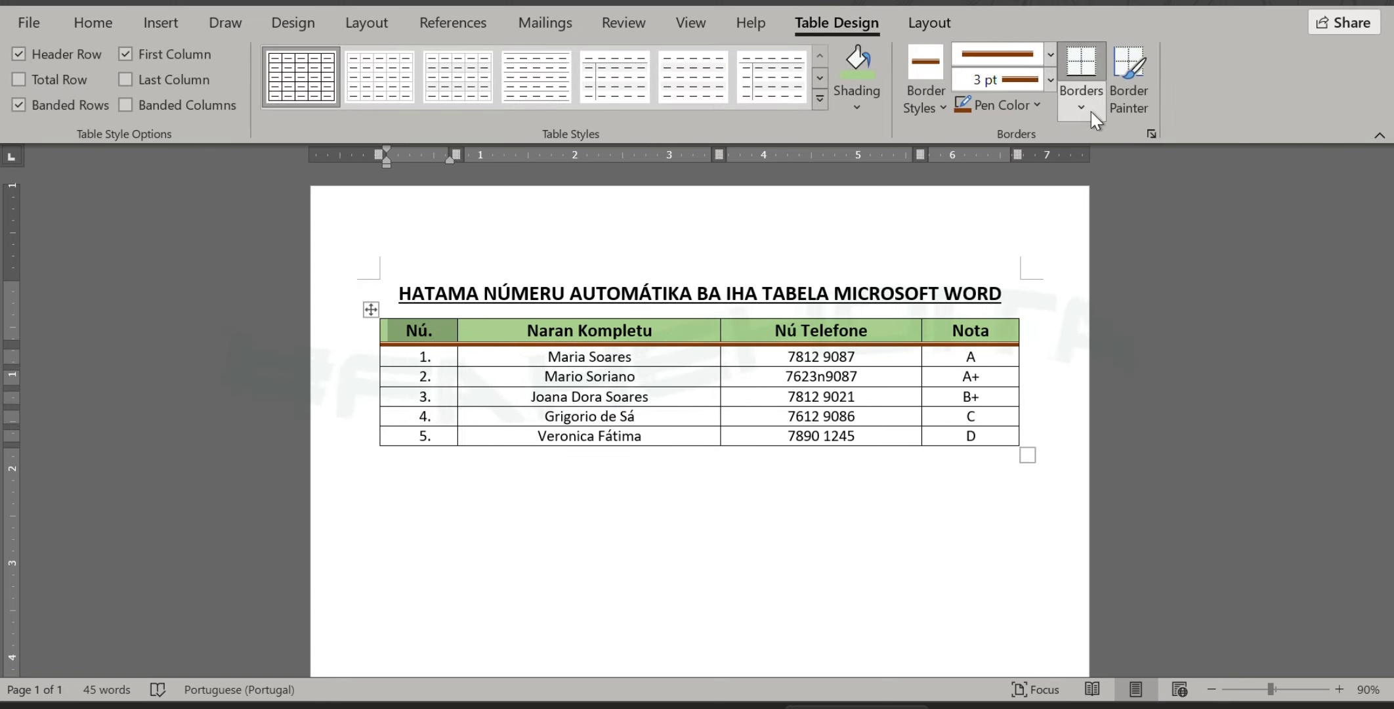
pyautogui.click(1050, 80)
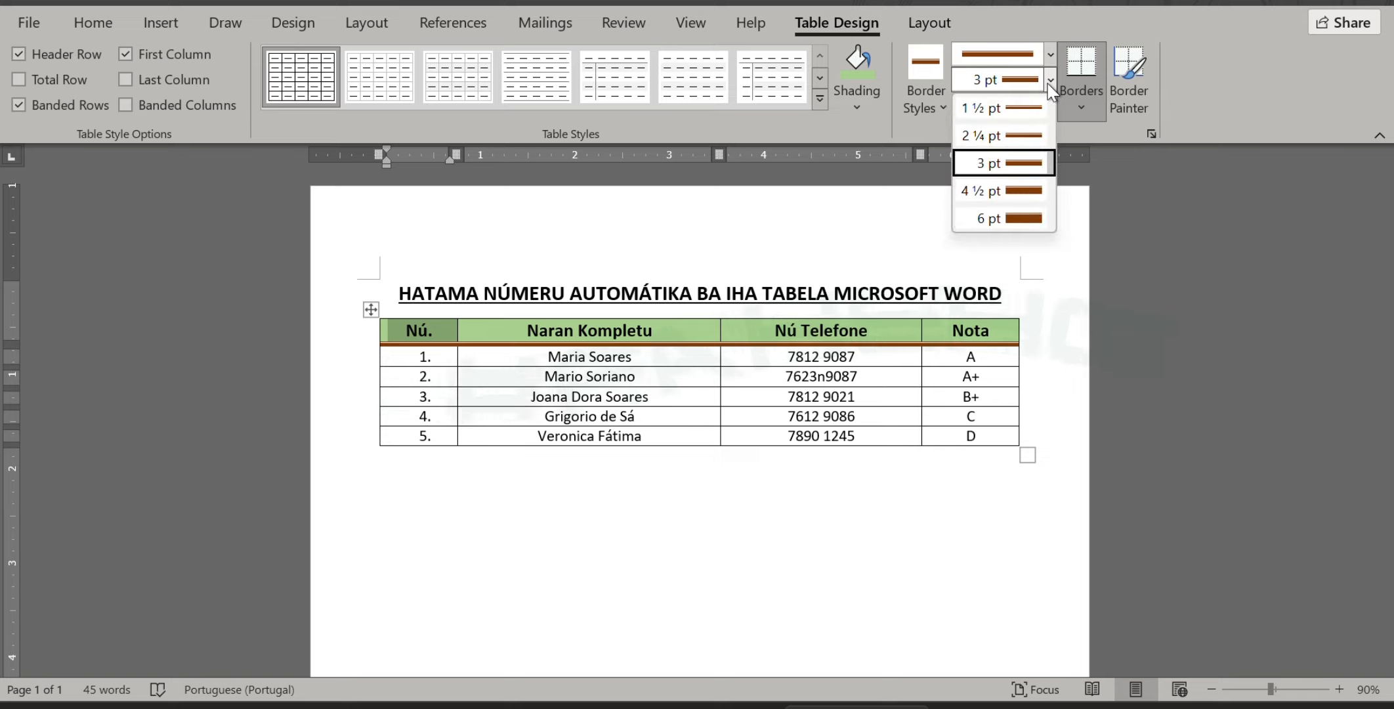
pyautogui.click(1051, 62)
pyautogui.click(1051, 59)
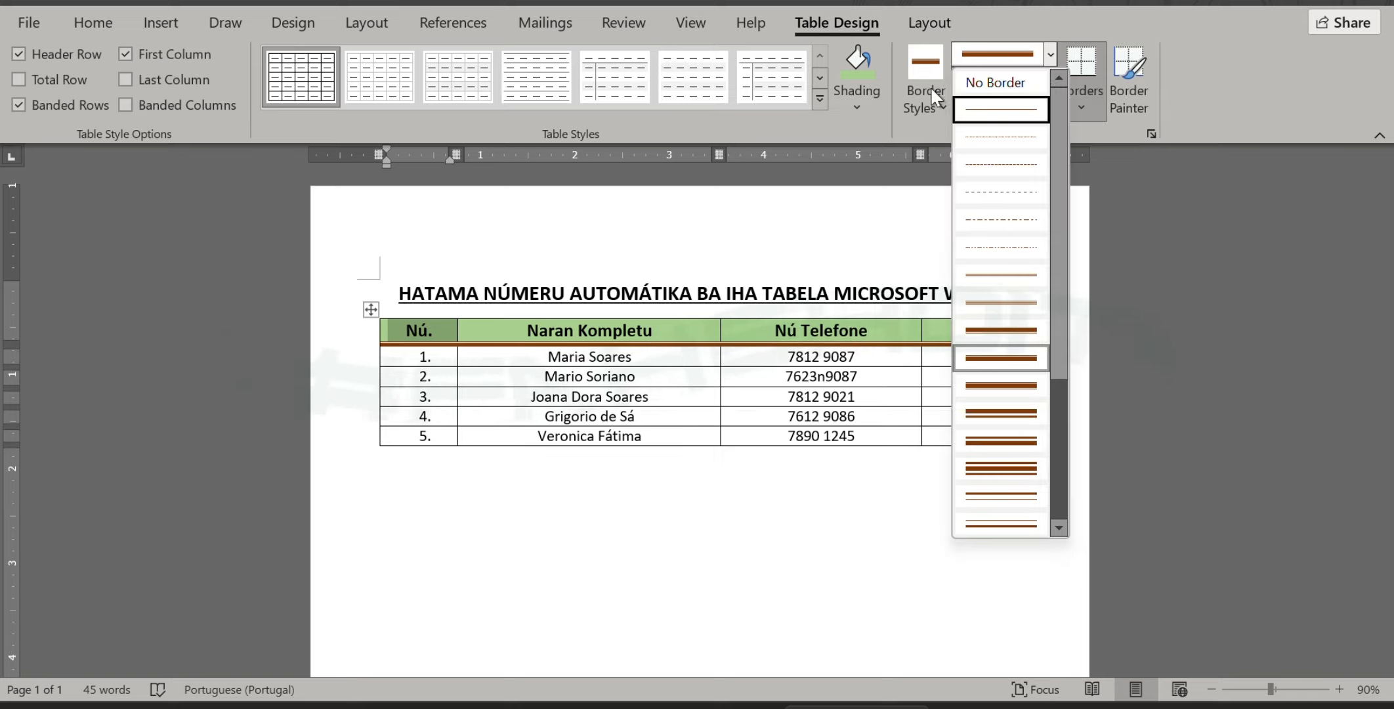
pyautogui.click(940, 100)
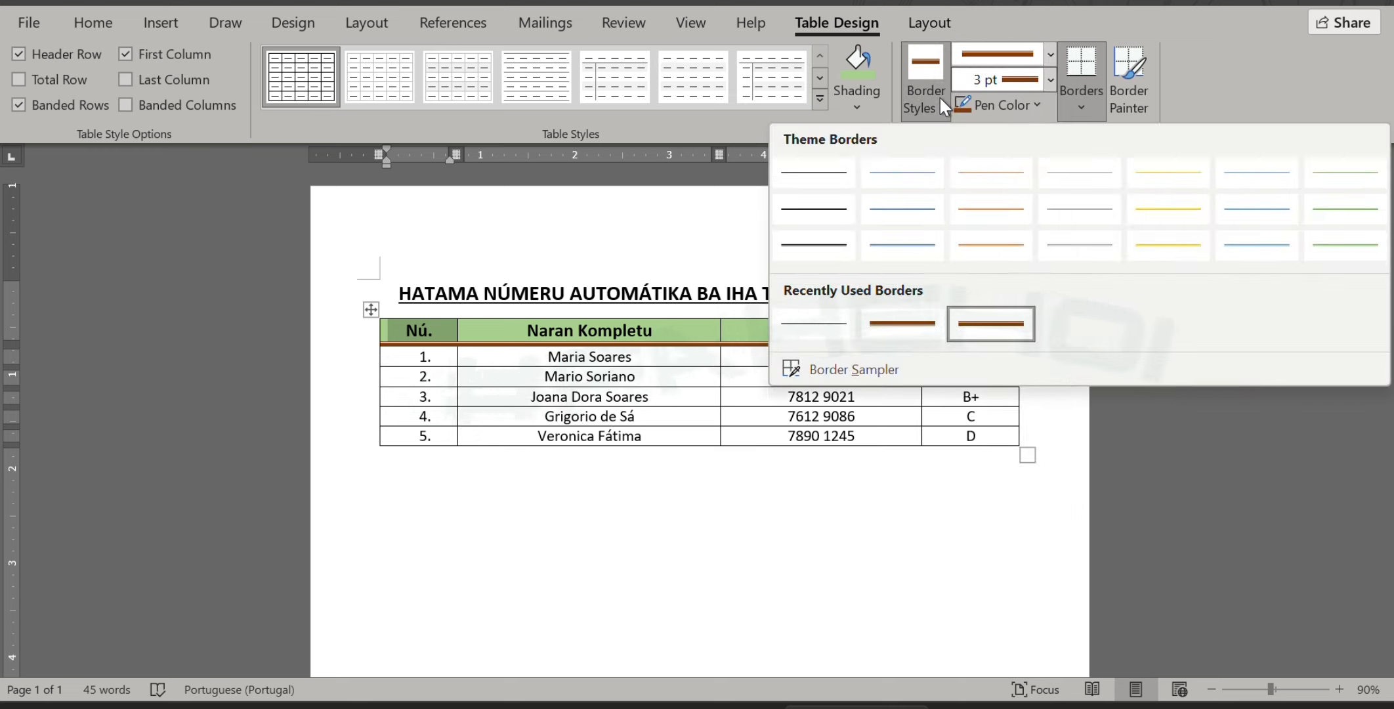
pyautogui.click(839, 210)
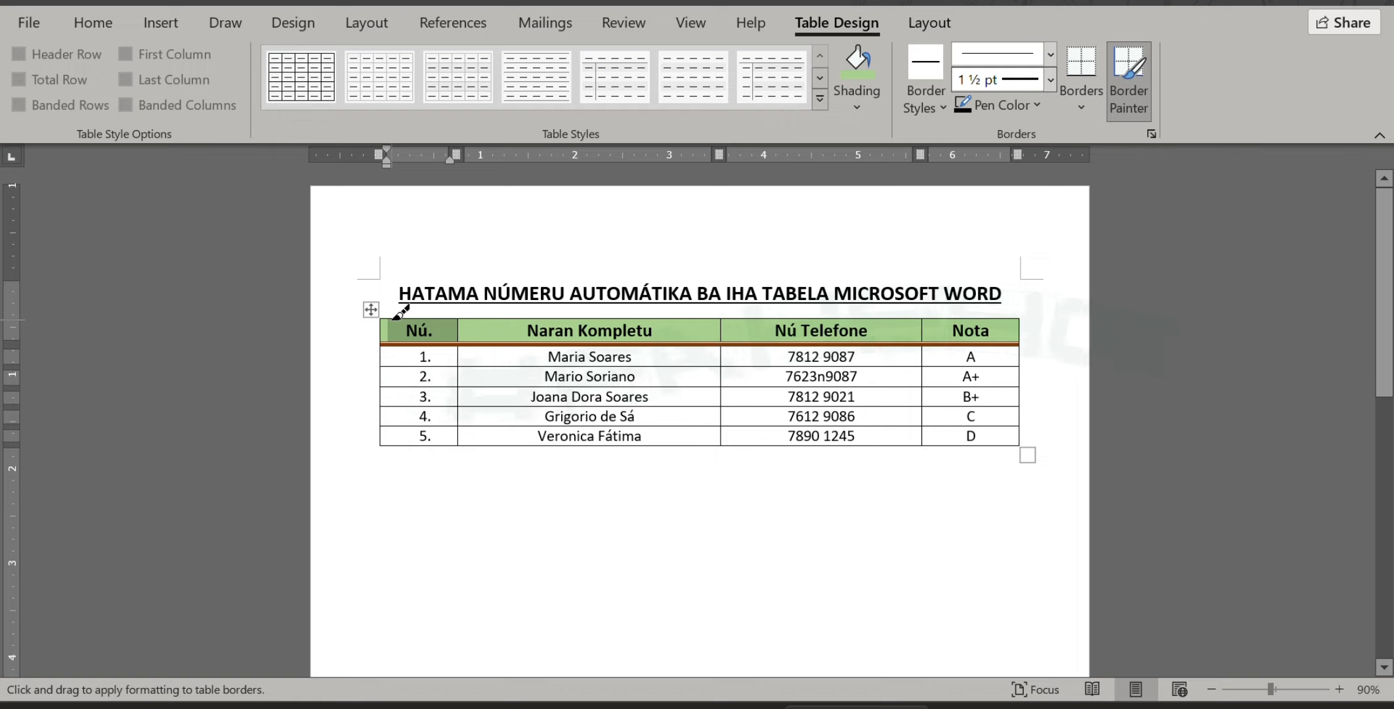
# Paint black 1½ pt borders on the table's top, left and right edges and the Nota column divider
pyautogui.moveTo(394, 318); pyautogui.dragTo(650, 311)
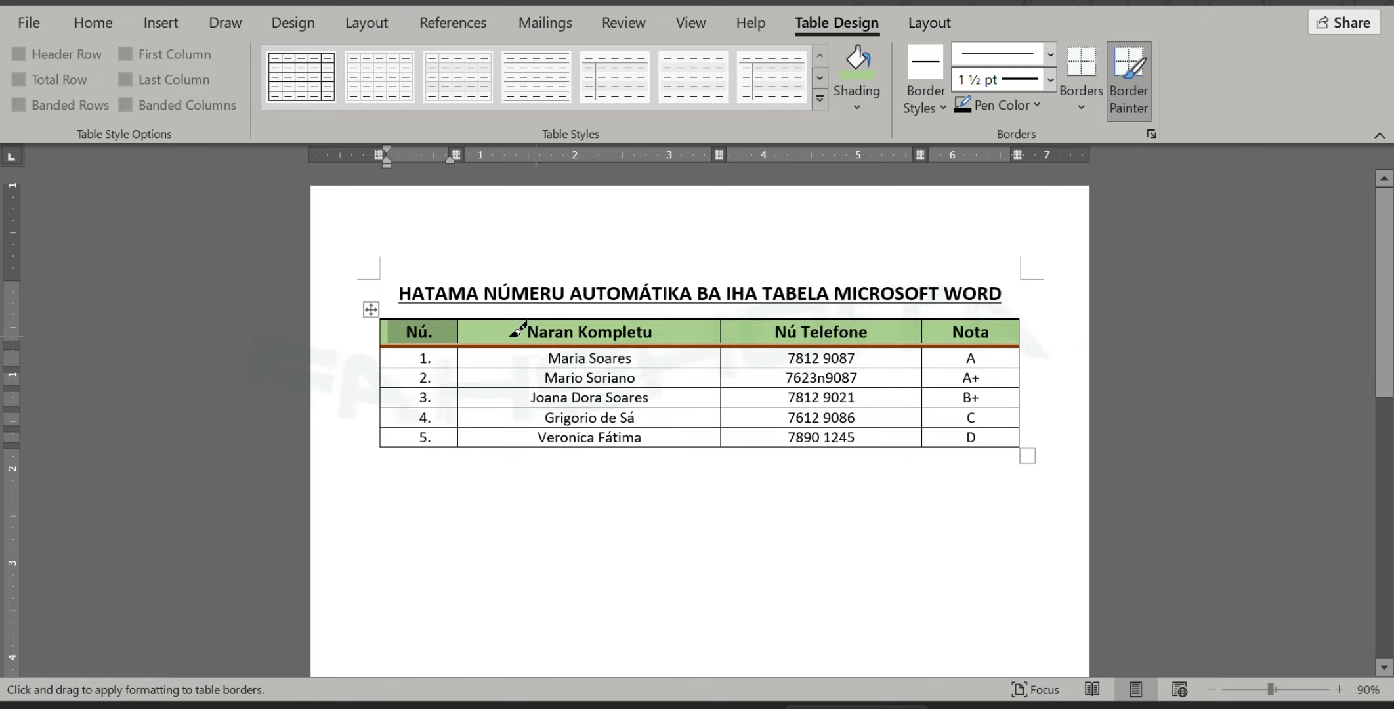
pyautogui.moveTo(388, 328)
pyautogui.mouseDown()
pyautogui.moveTo(383, 446)
pyautogui.moveTo(937, 458)
pyautogui.moveTo(1021, 444)
pyautogui.mouseUp()
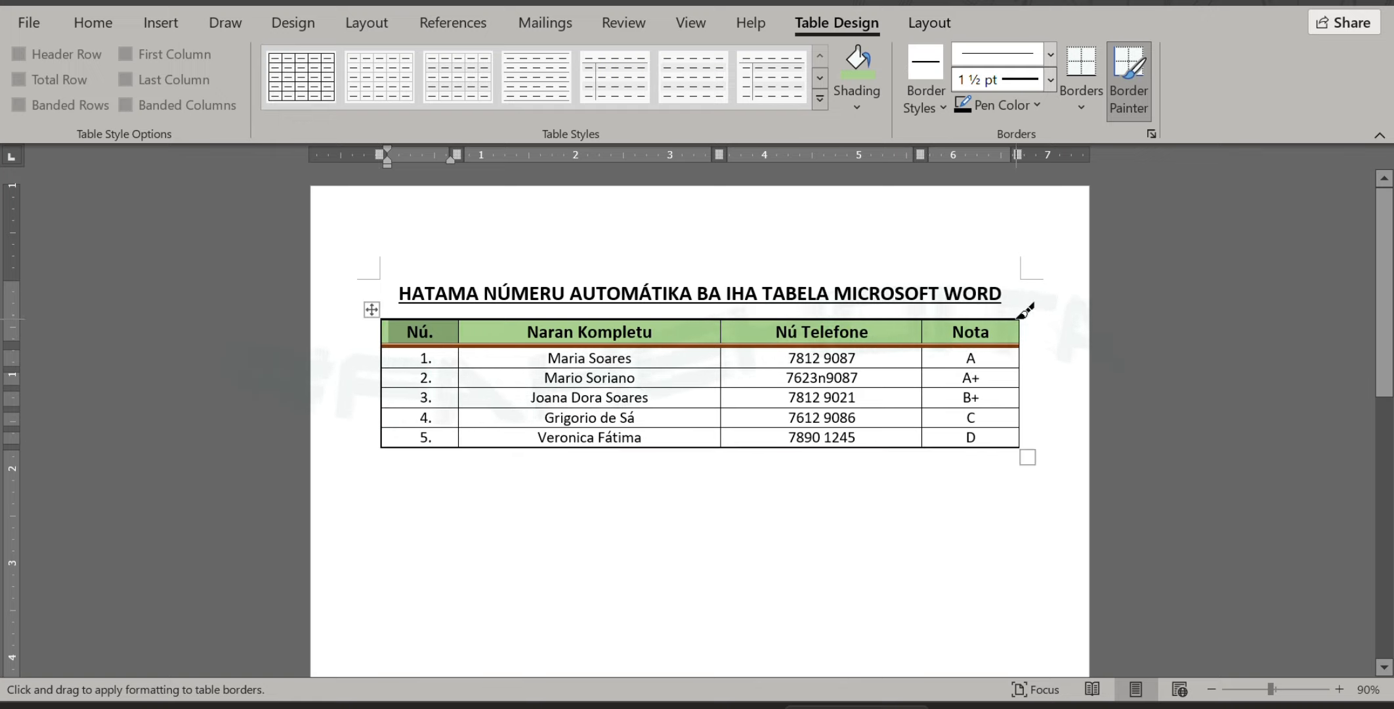
pyautogui.moveTo(1018, 320); pyautogui.dragTo(1021, 443)
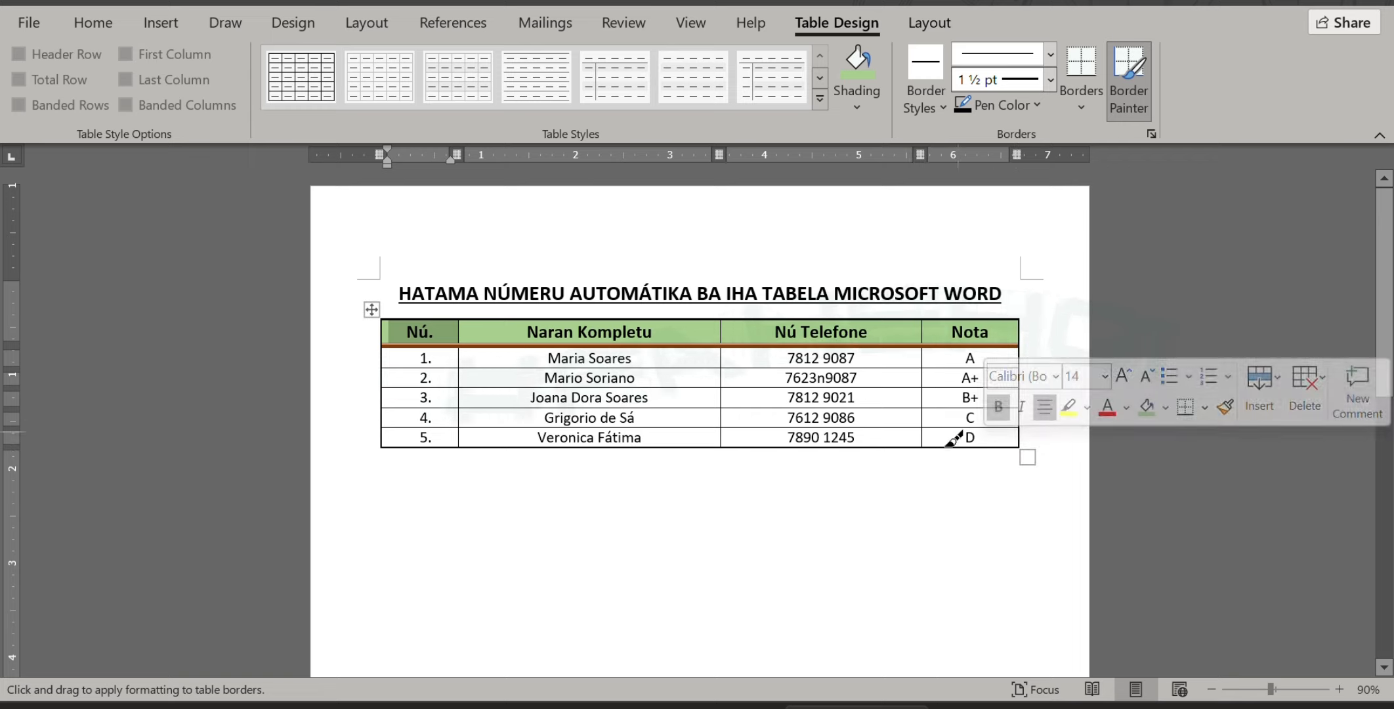
pyautogui.moveTo(924, 317); pyautogui.dragTo(932, 444)
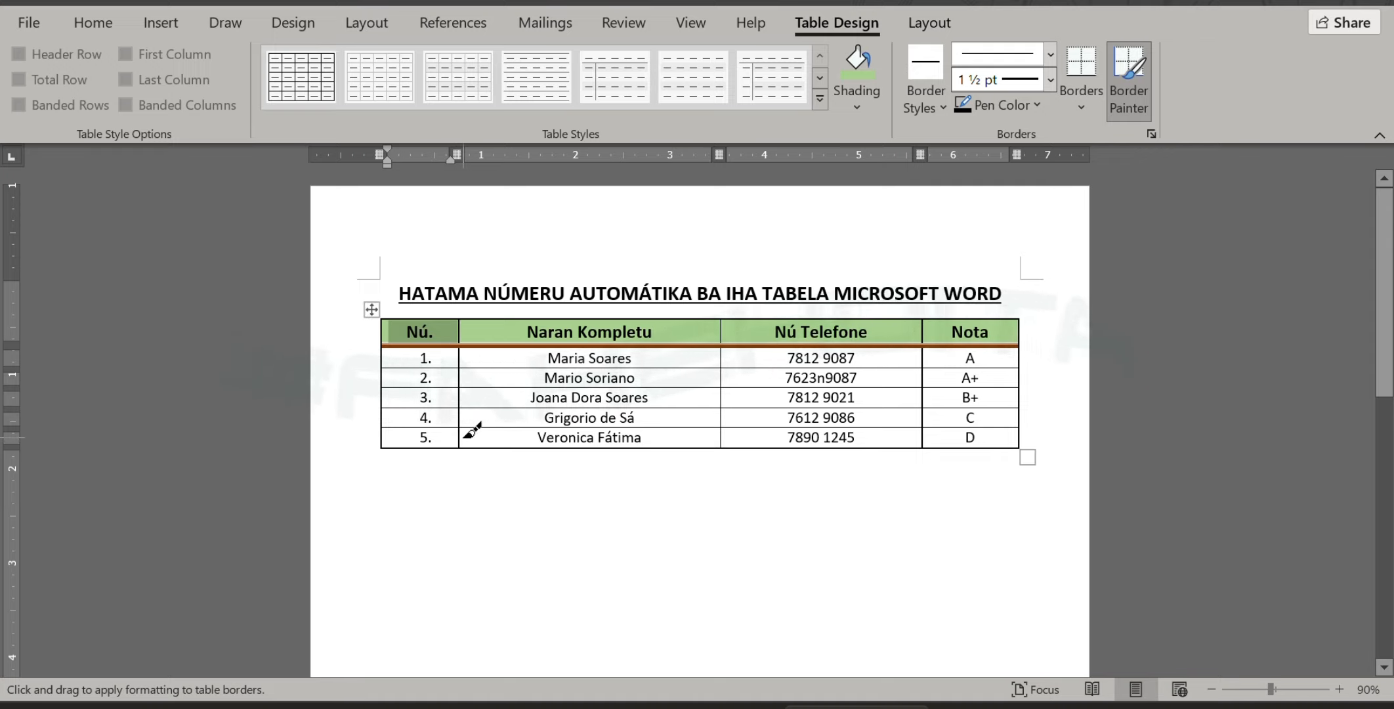
# Turn off Border Painter, deselect the table and zoom the page to 100%
pyautogui.click(1144, 98)
pyautogui.click(616, 518)
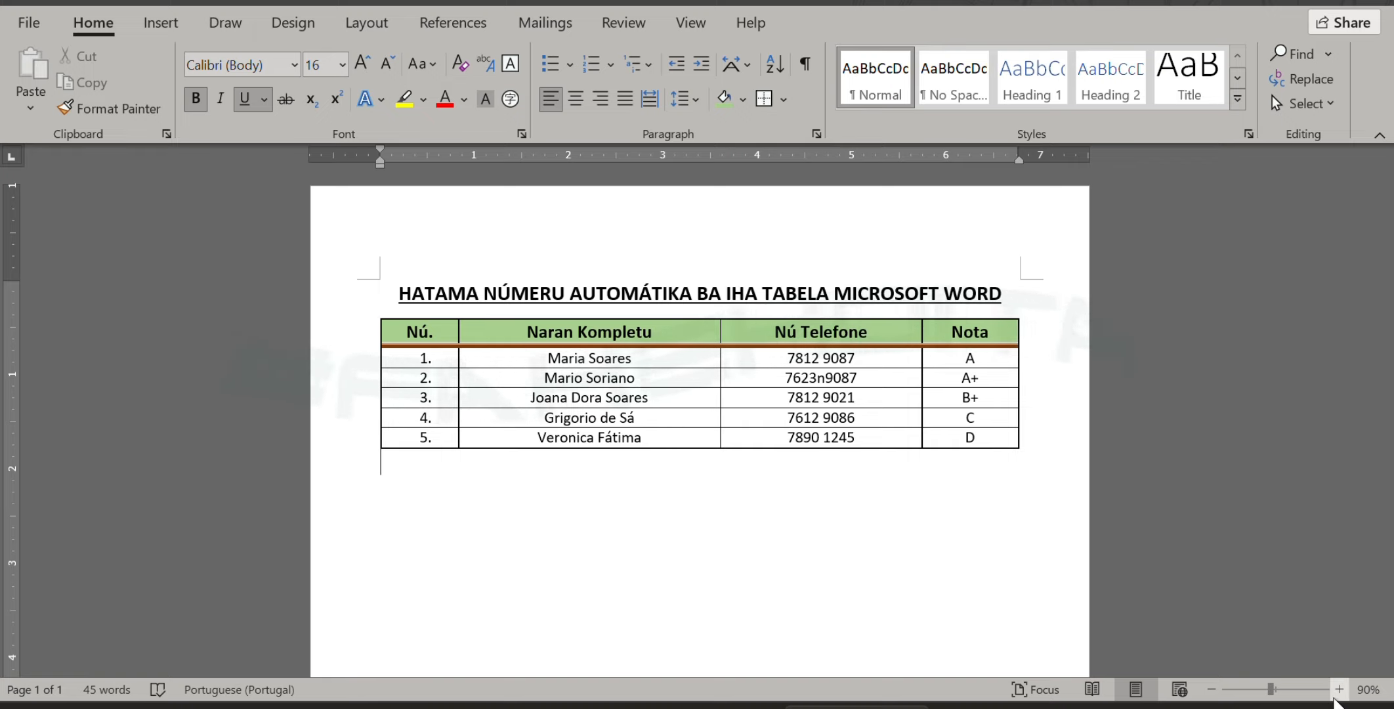
pyautogui.click(1340, 690)
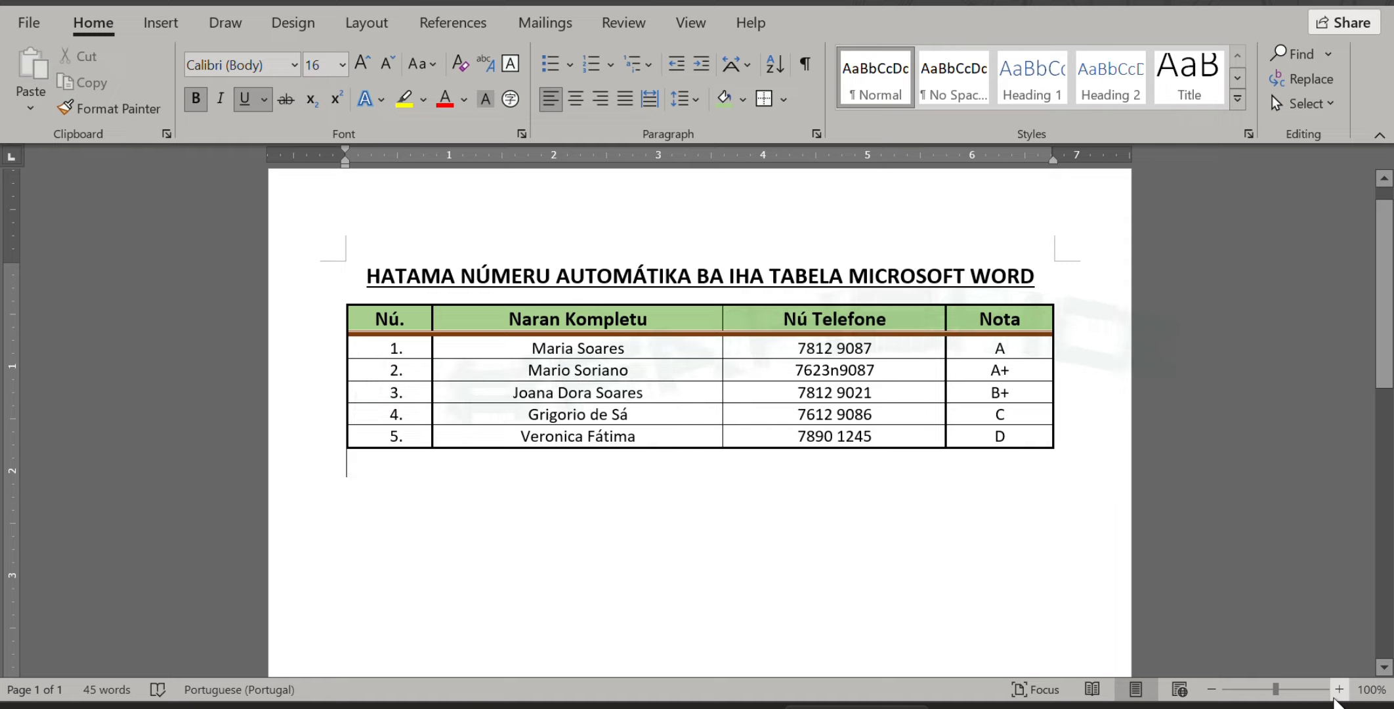